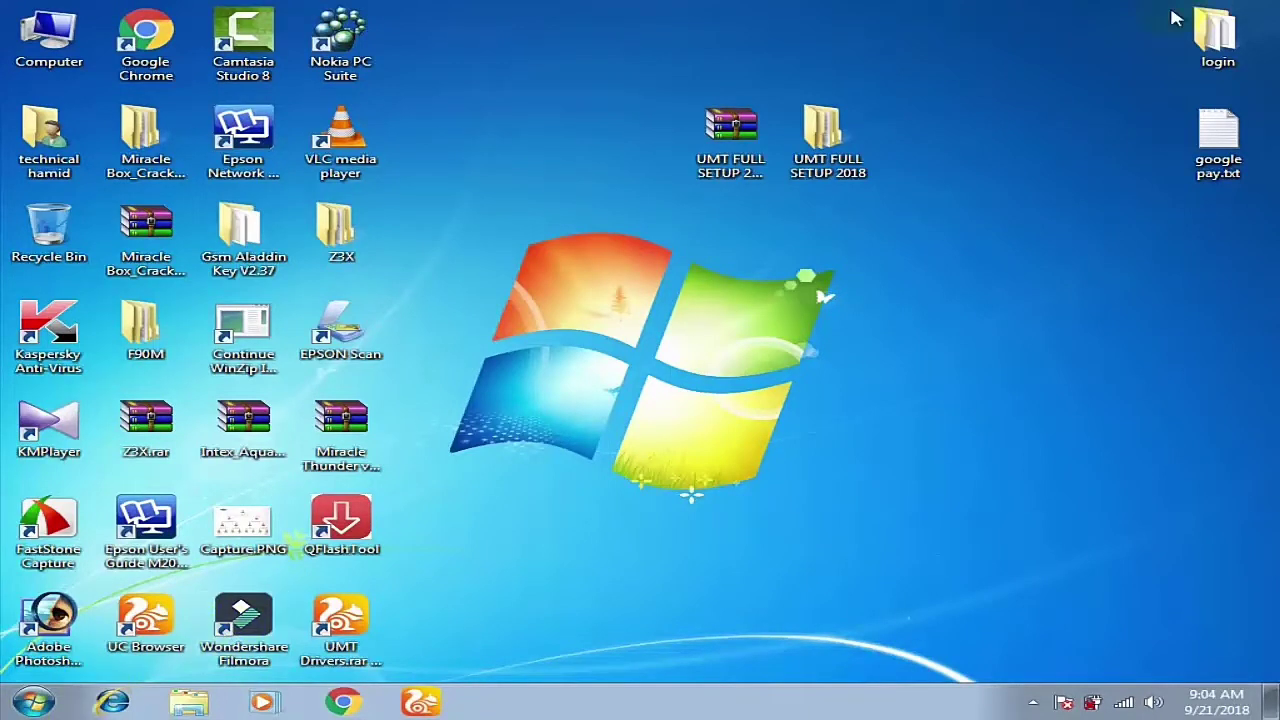
# Step: Look at the installers inside the nested UMT FULL SETUP 2018 folder on the desktop, and close the window
pyautogui.doubleClick(843, 143)
pyautogui.doubleClick(443, 180)
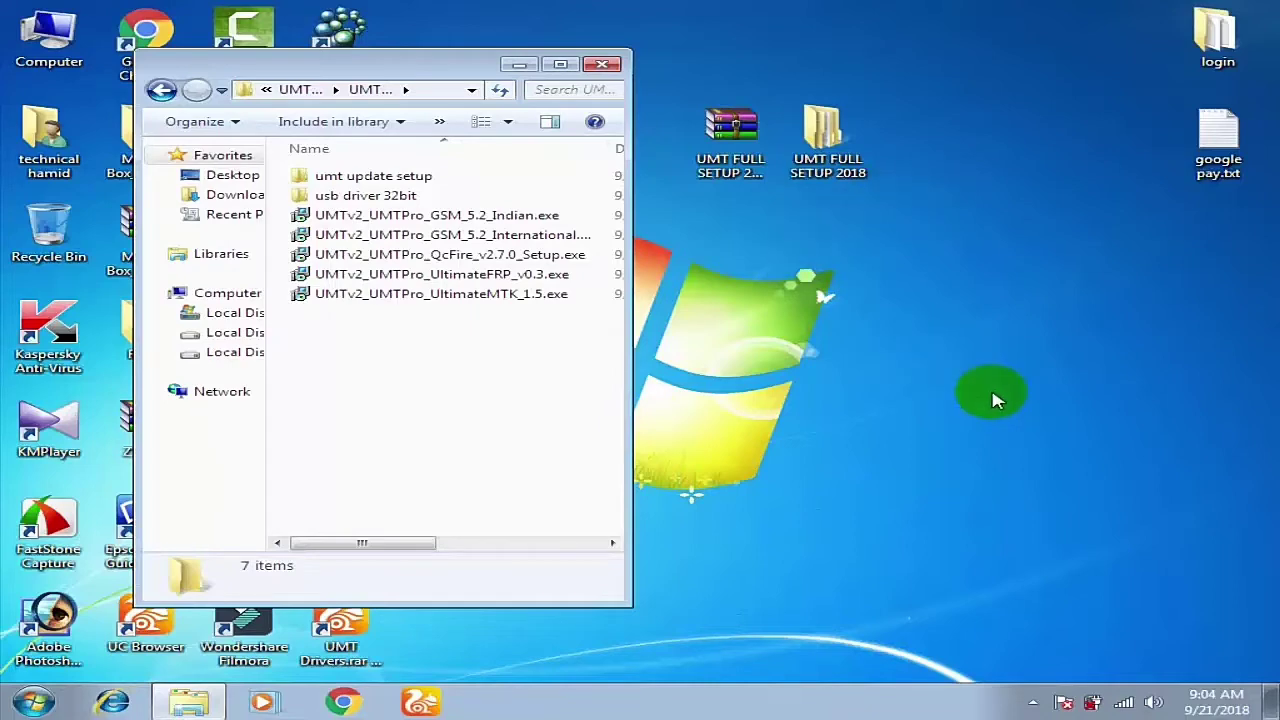
pyautogui.click(602, 64)
# Step: Check the file size in the properties of the UMT FULL SETUP 2018.rar archive on the desktop
pyautogui.click(724, 140)
pyautogui.rightClick(724, 142)
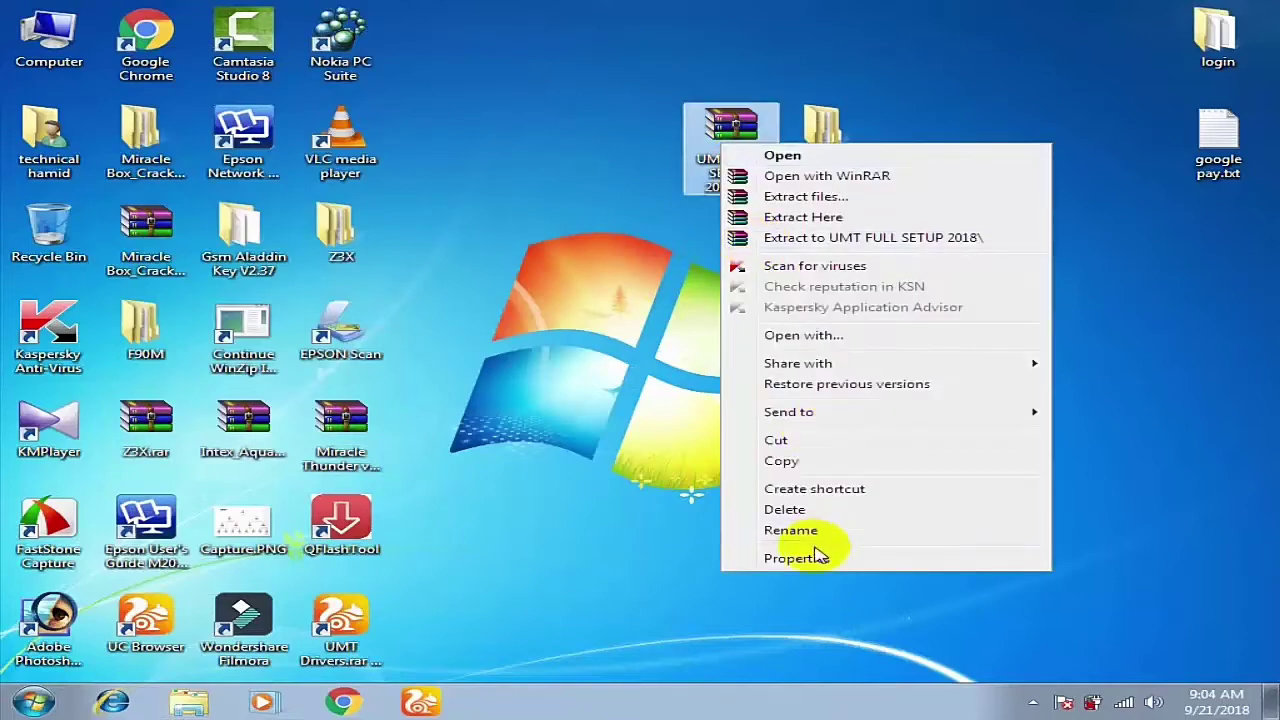
pyautogui.click(800, 556)
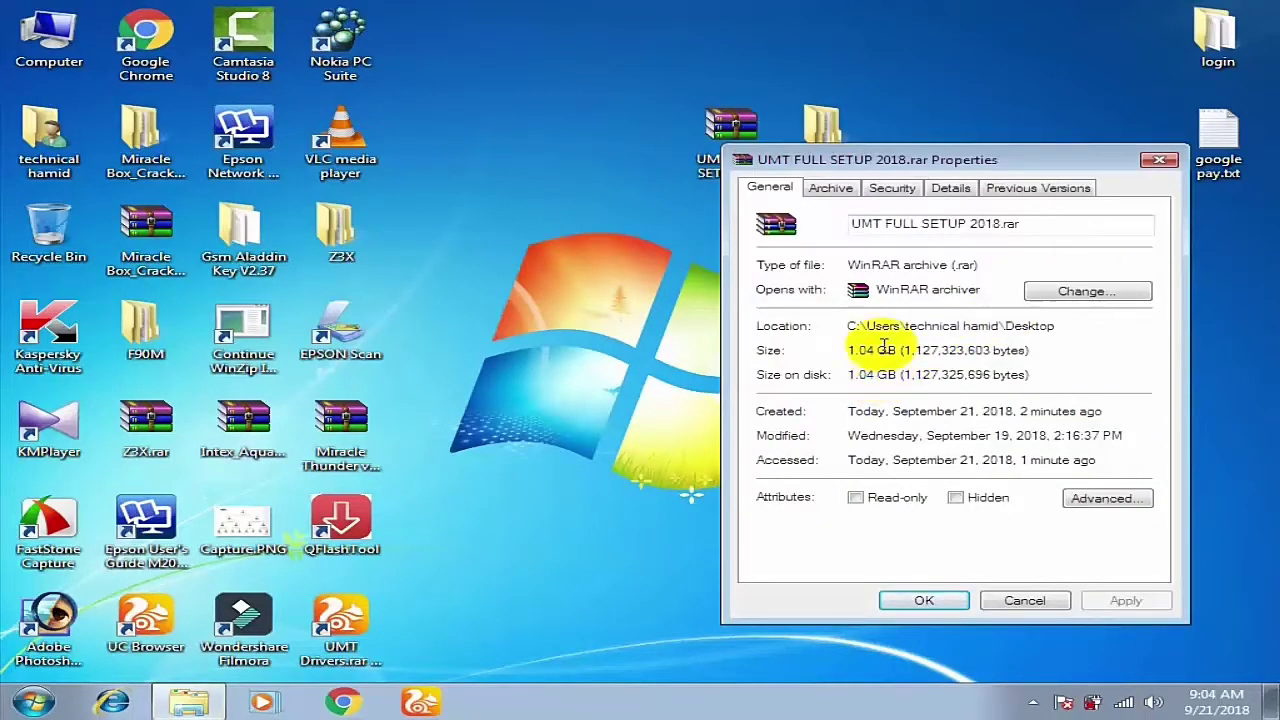
pyautogui.click(1159, 160)
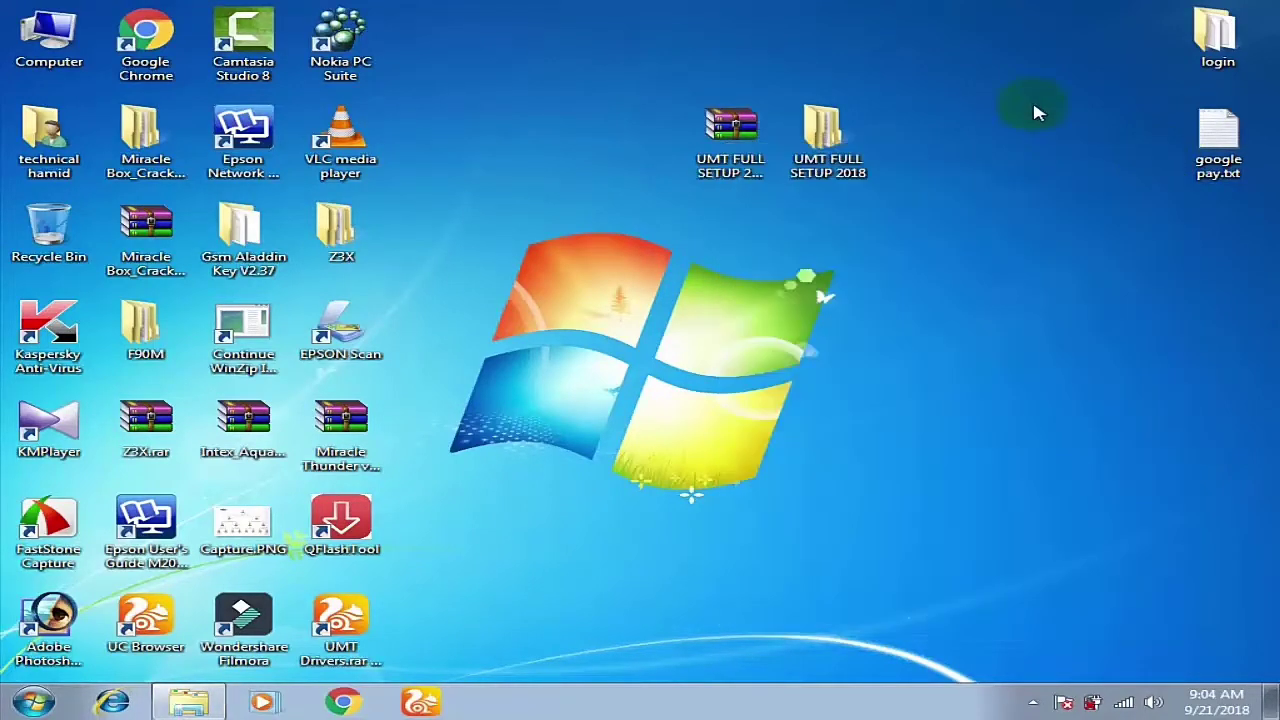
pyautogui.rightClick(995, 202)
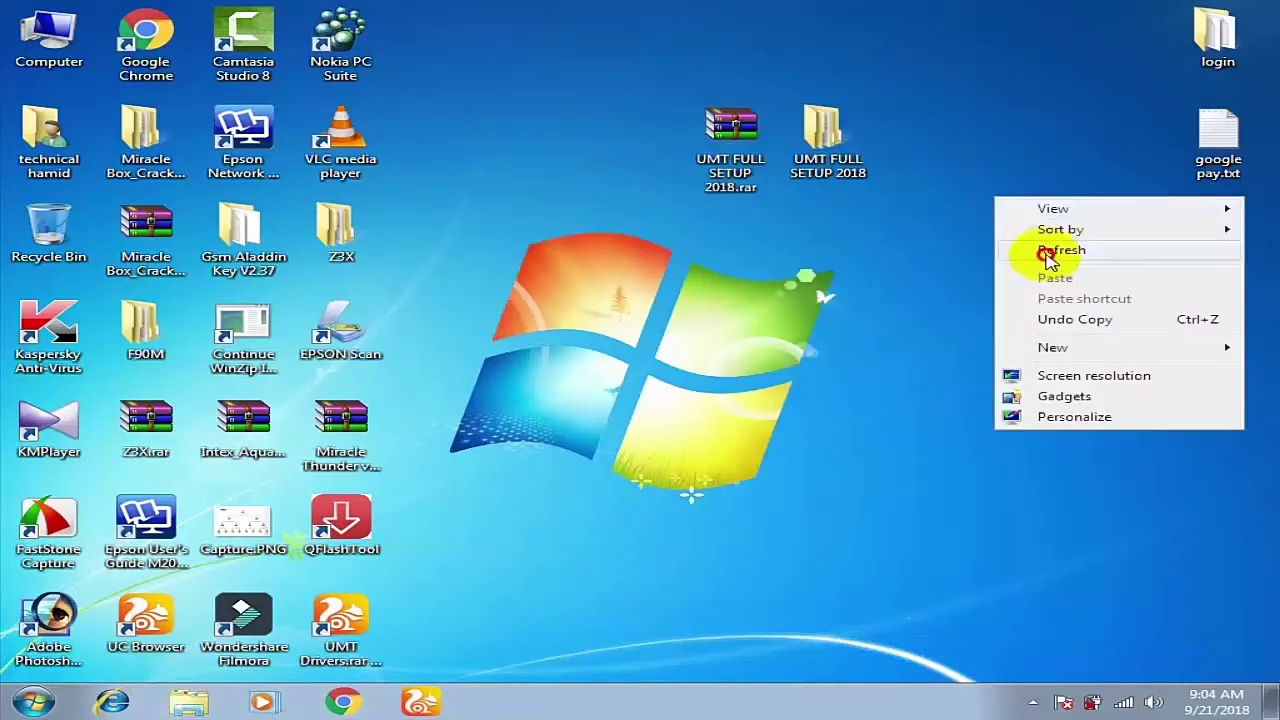
pyautogui.click(1043, 254)
pyautogui.rightClick(978, 204)
pyautogui.click(1025, 256)
pyautogui.rightClick(989, 207)
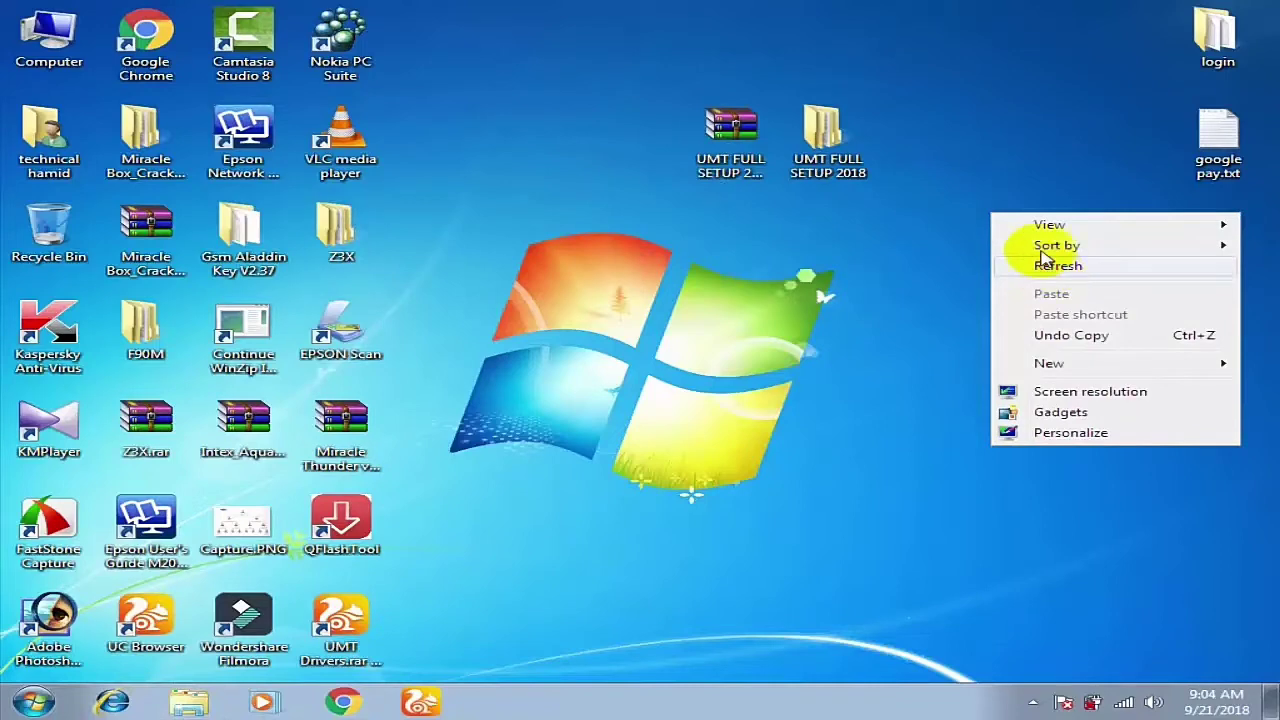
pyautogui.click(1040, 260)
pyautogui.rightClick(1006, 217)
pyautogui.click(1057, 276)
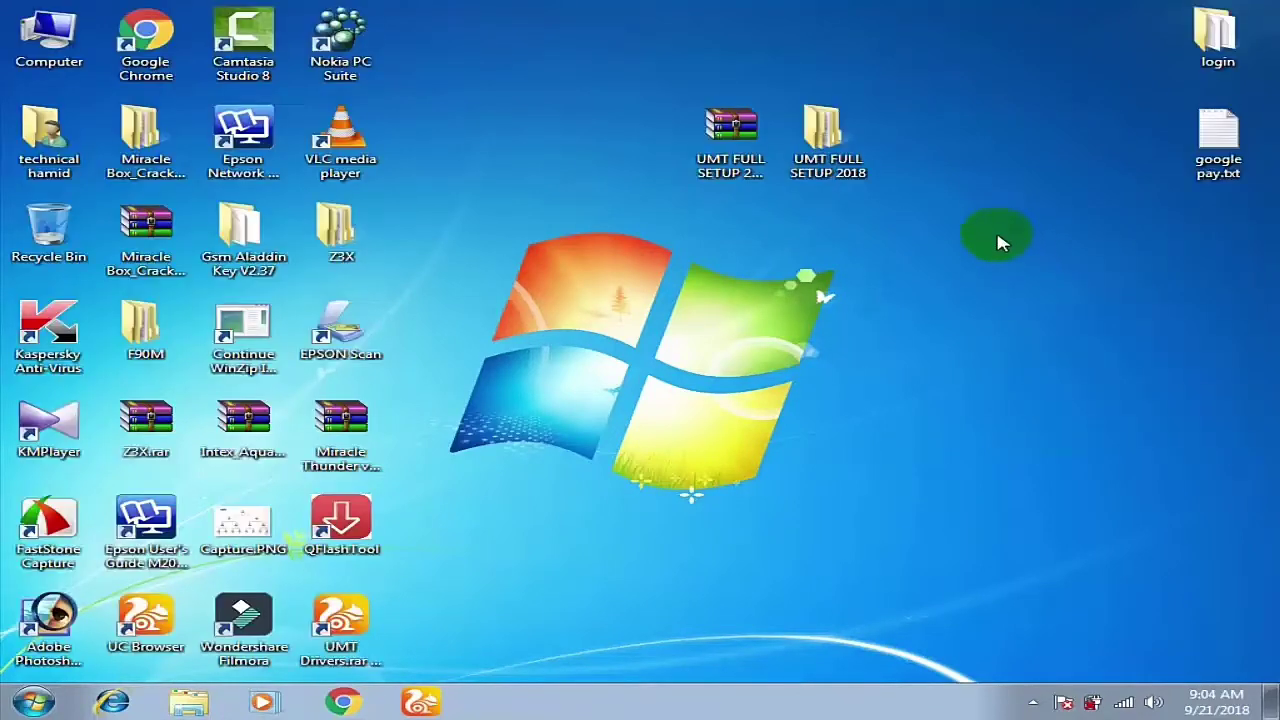
pyautogui.rightClick(998, 233)
pyautogui.click(1036, 289)
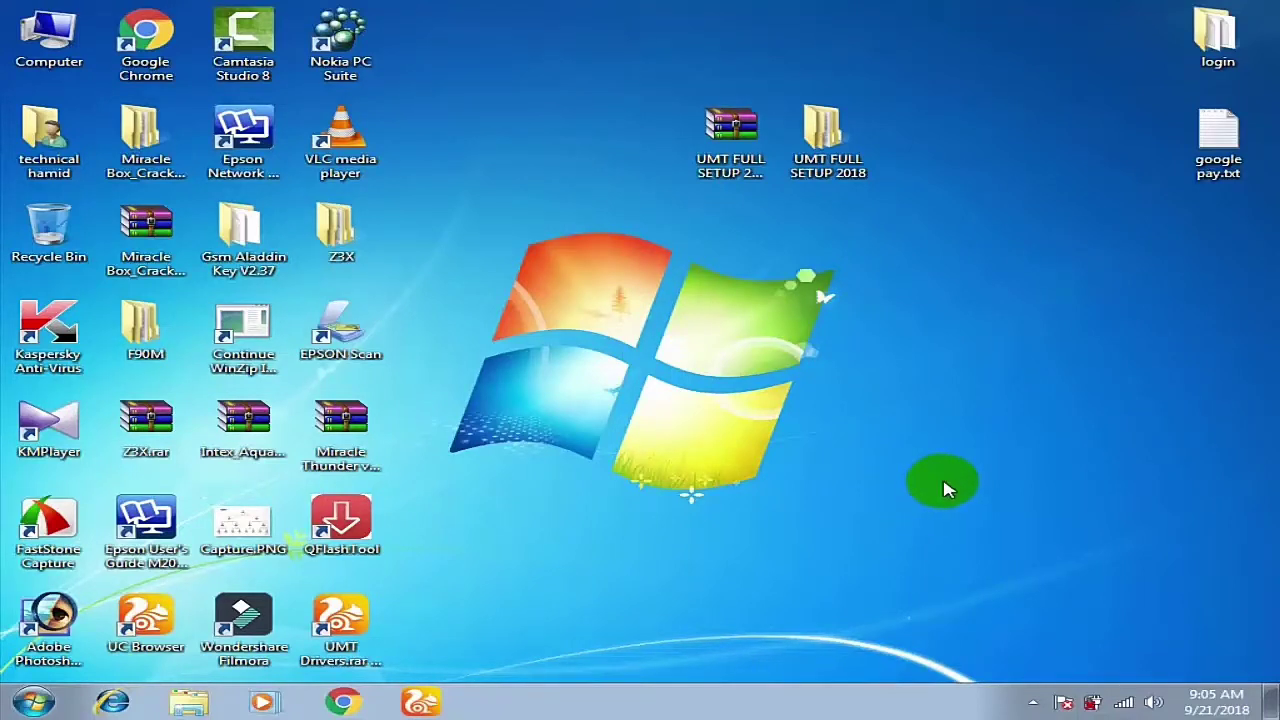
pyautogui.rightClick(923, 223)
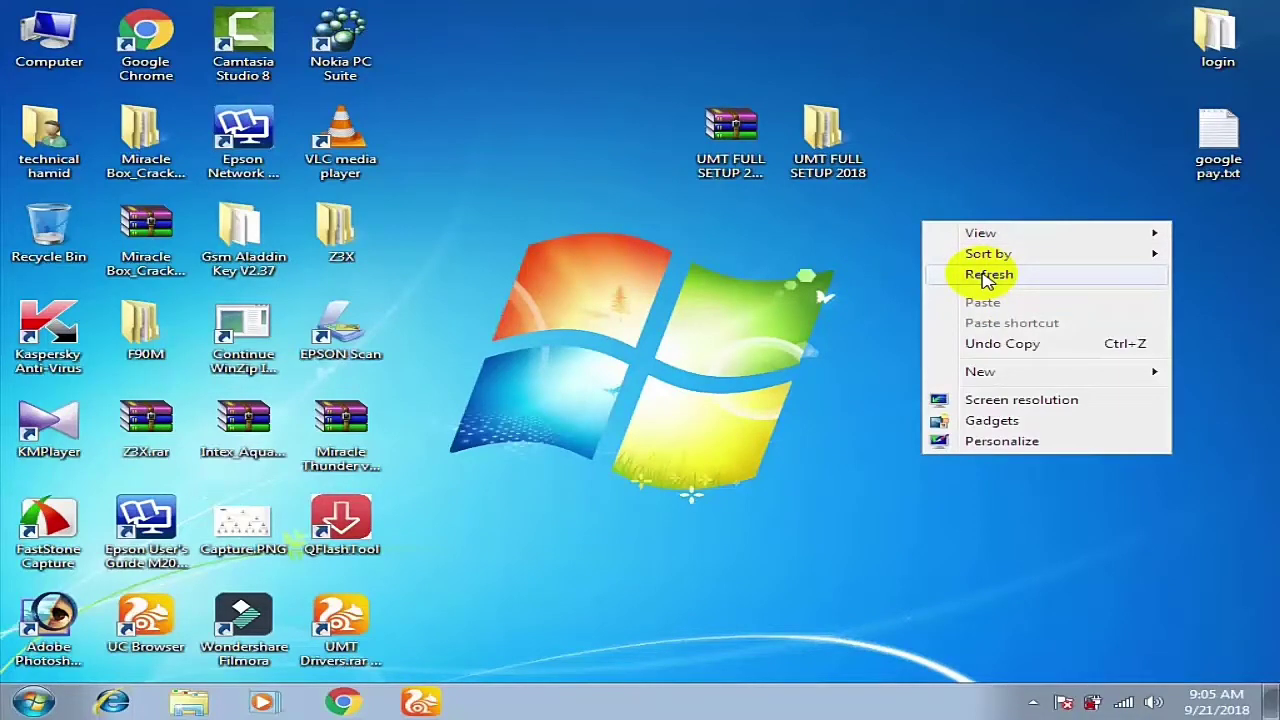
pyautogui.click(1005, 277)
pyautogui.rightClick(975, 238)
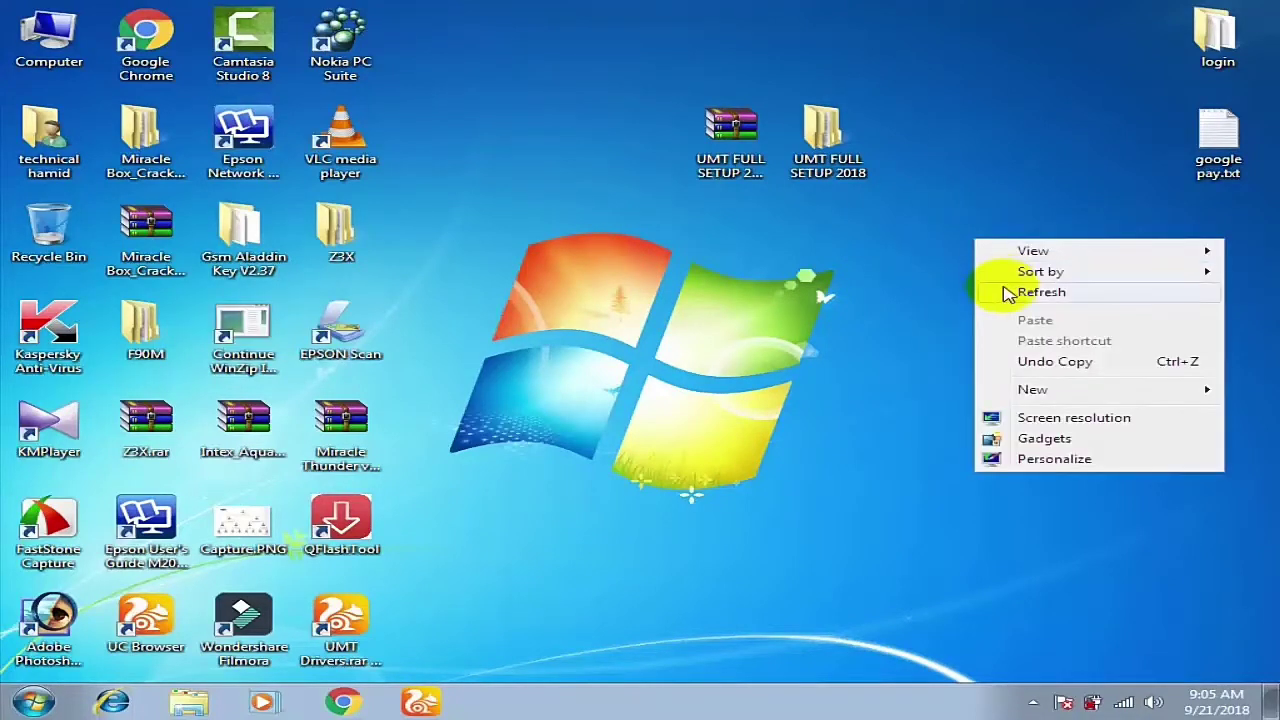
pyautogui.click(1004, 287)
# Step: Open the inner UMT FULL SETUP 2018 folder that holds the installers, and move its window toward the middle of the desktop
pyautogui.doubleClick(822, 150)
pyautogui.doubleClick(408, 177)
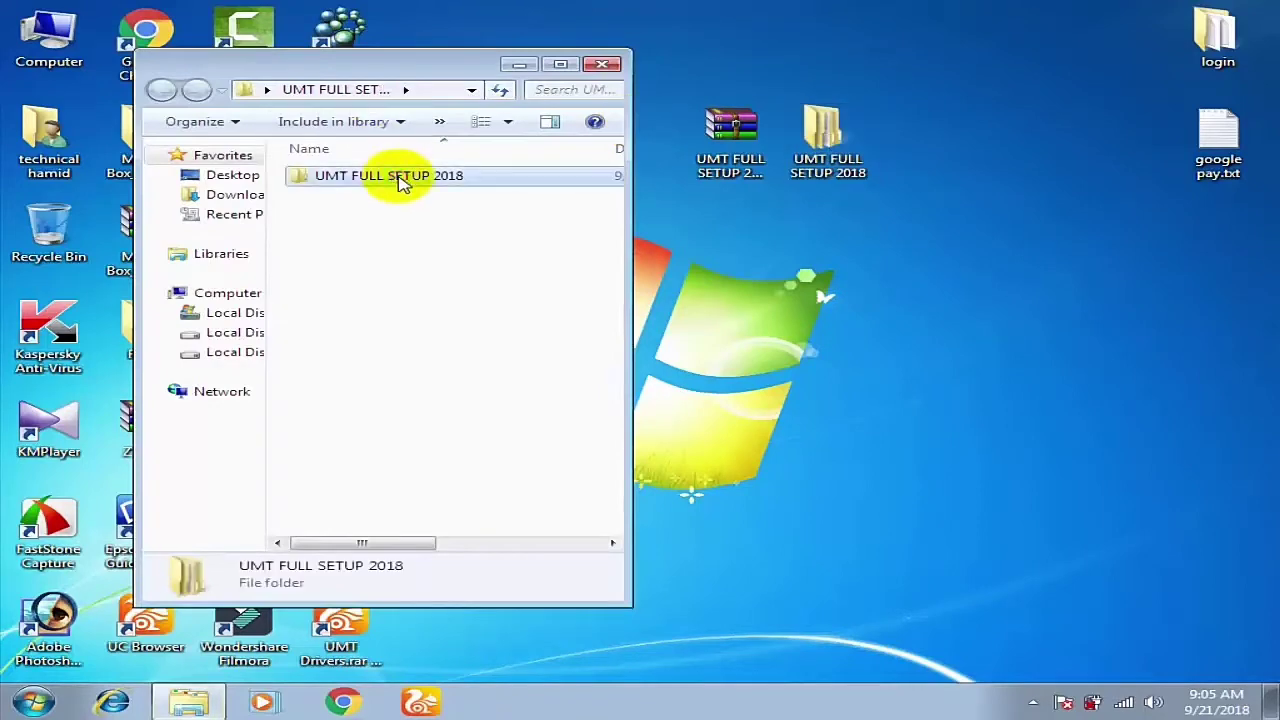
pyautogui.doubleClick(408, 177)
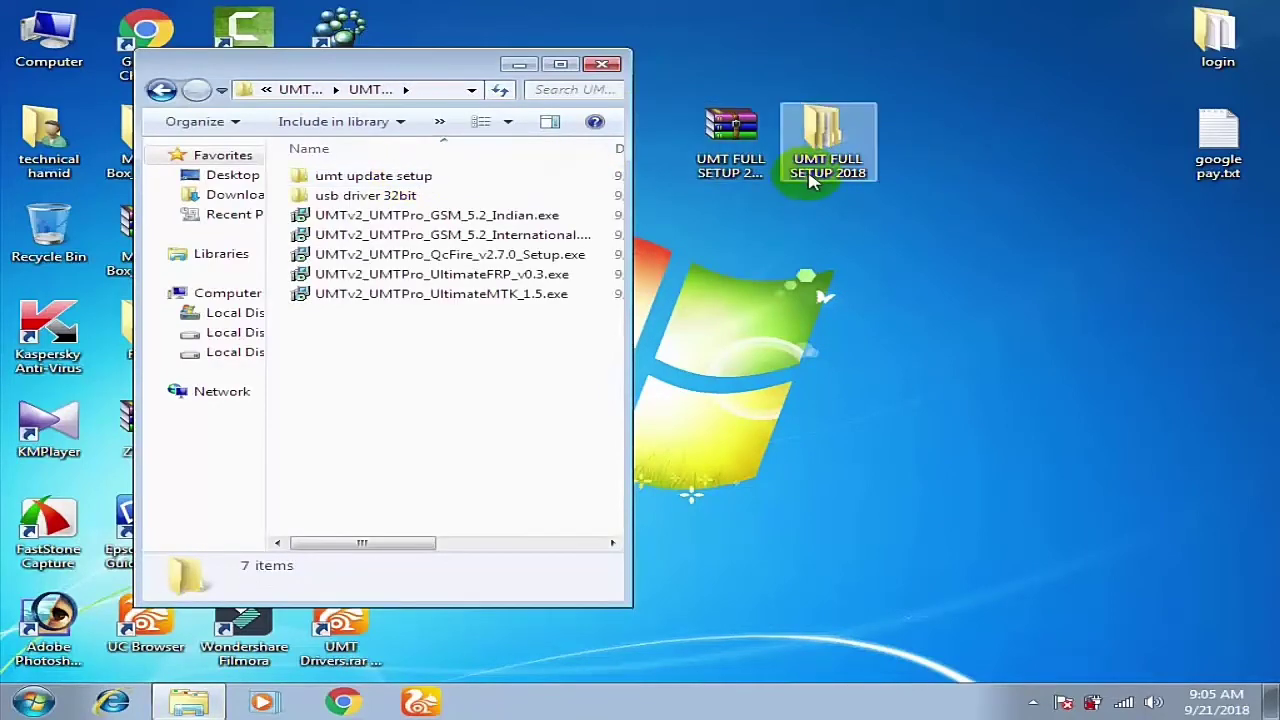
pyautogui.moveTo(403, 68); pyautogui.dragTo(639, 61)
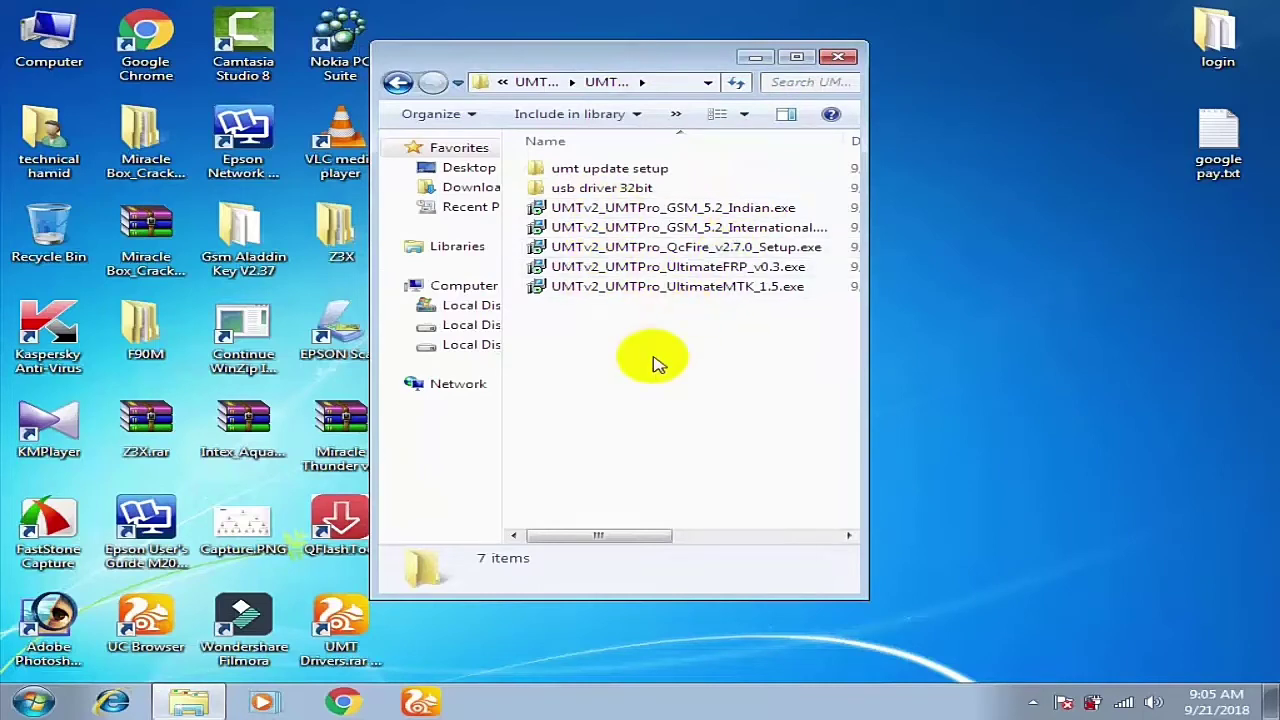
pyautogui.moveTo(651, 192); pyautogui.dragTo(580, 314)
pyautogui.click(610, 245)
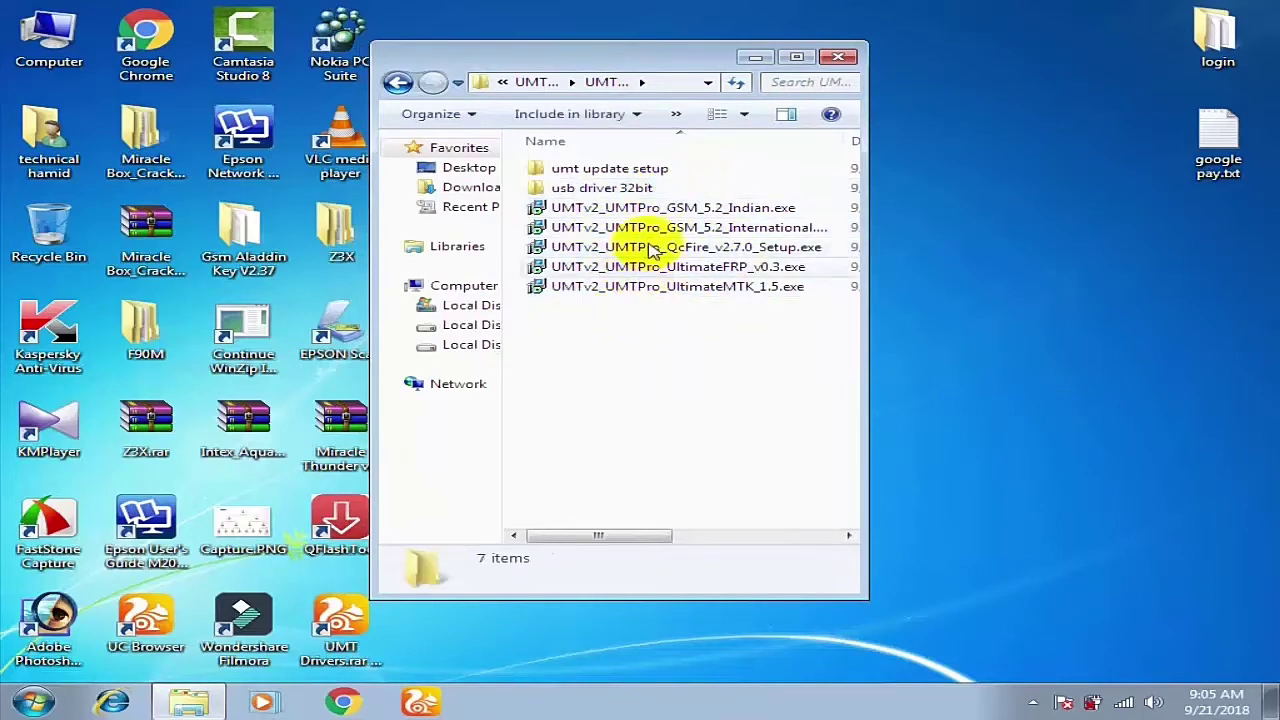
# Step: Run UMTv2_UMTPro_GSM_5.2_Indian.exe, accept the license agreement and start the installation with the default tasks
pyautogui.click(652, 208)
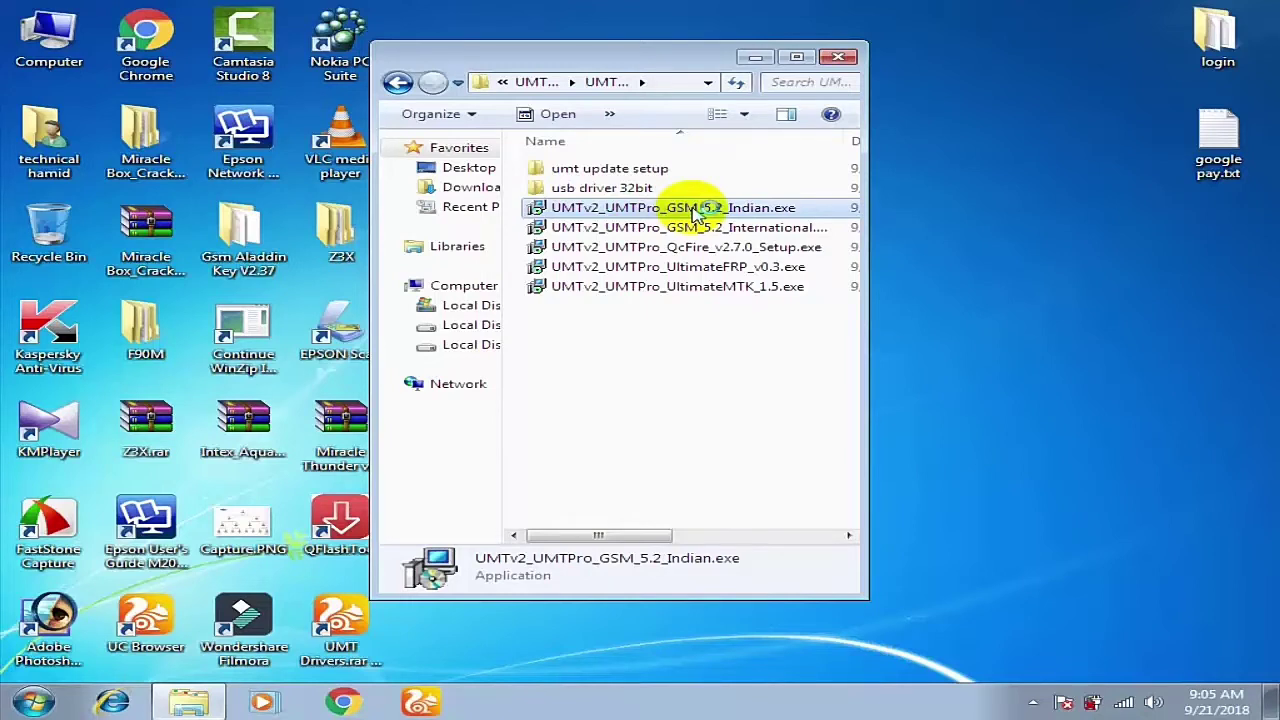
pyautogui.doubleClick(697, 213)
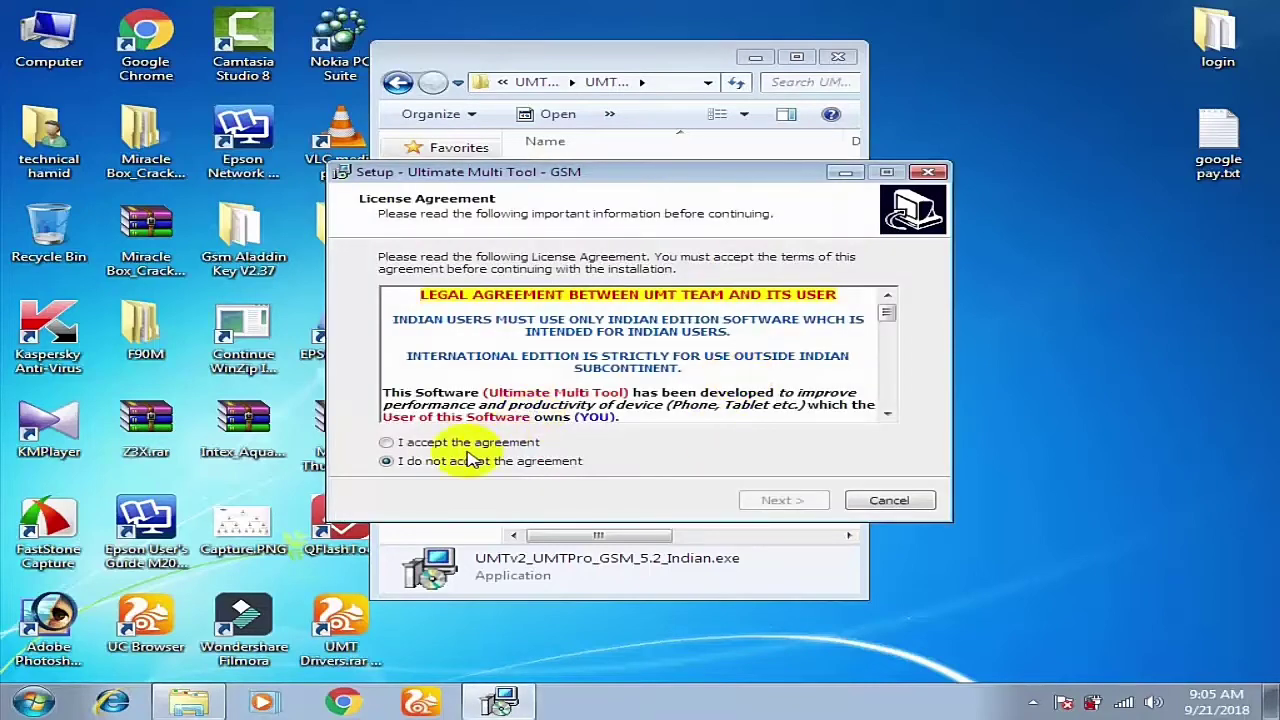
pyautogui.click(424, 445)
pyautogui.click(768, 505)
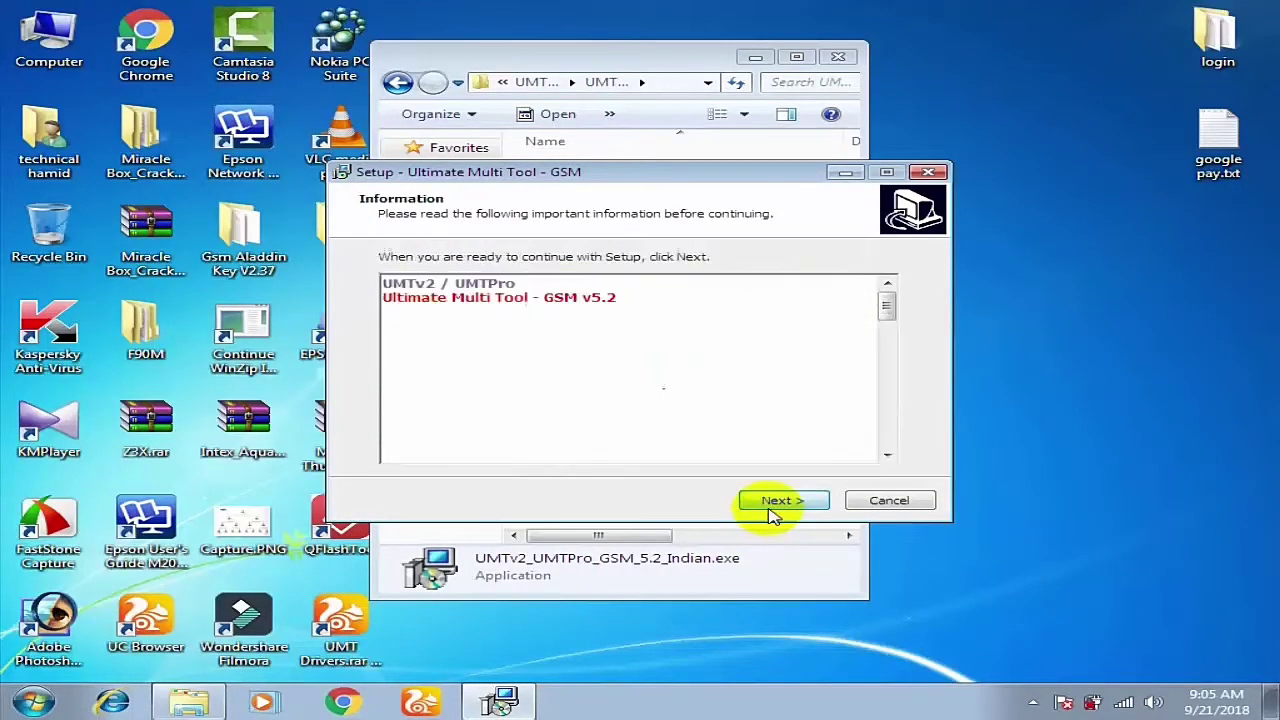
pyautogui.click(777, 508)
pyautogui.click(778, 505)
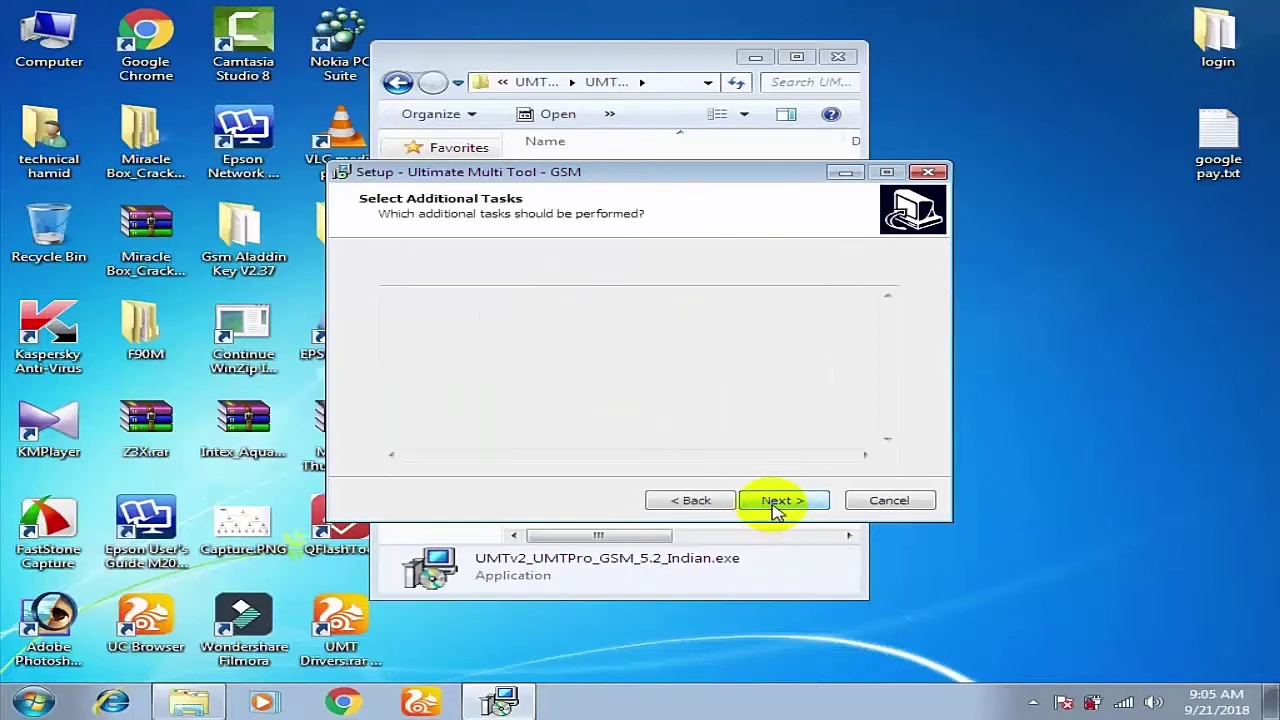
pyautogui.click(778, 505)
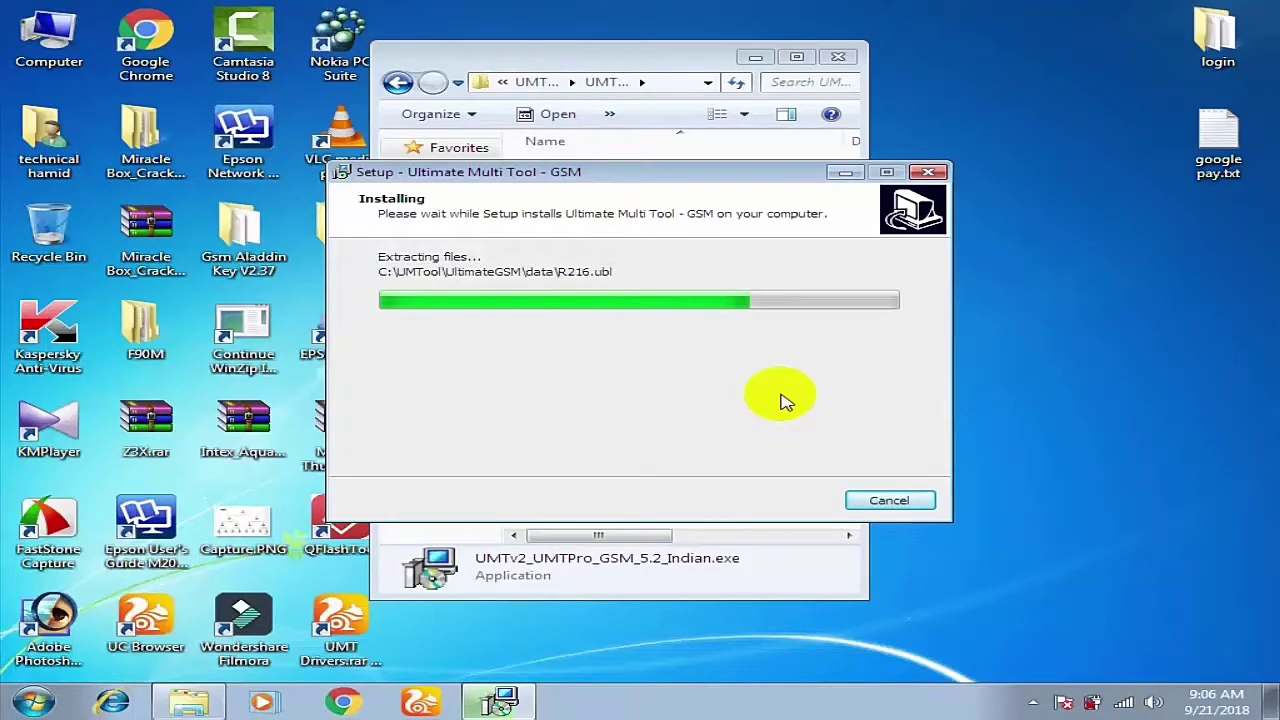
pyautogui.rightClick(1077, 232)
pyautogui.click(1084, 241)
pyautogui.rightClick(1084, 246)
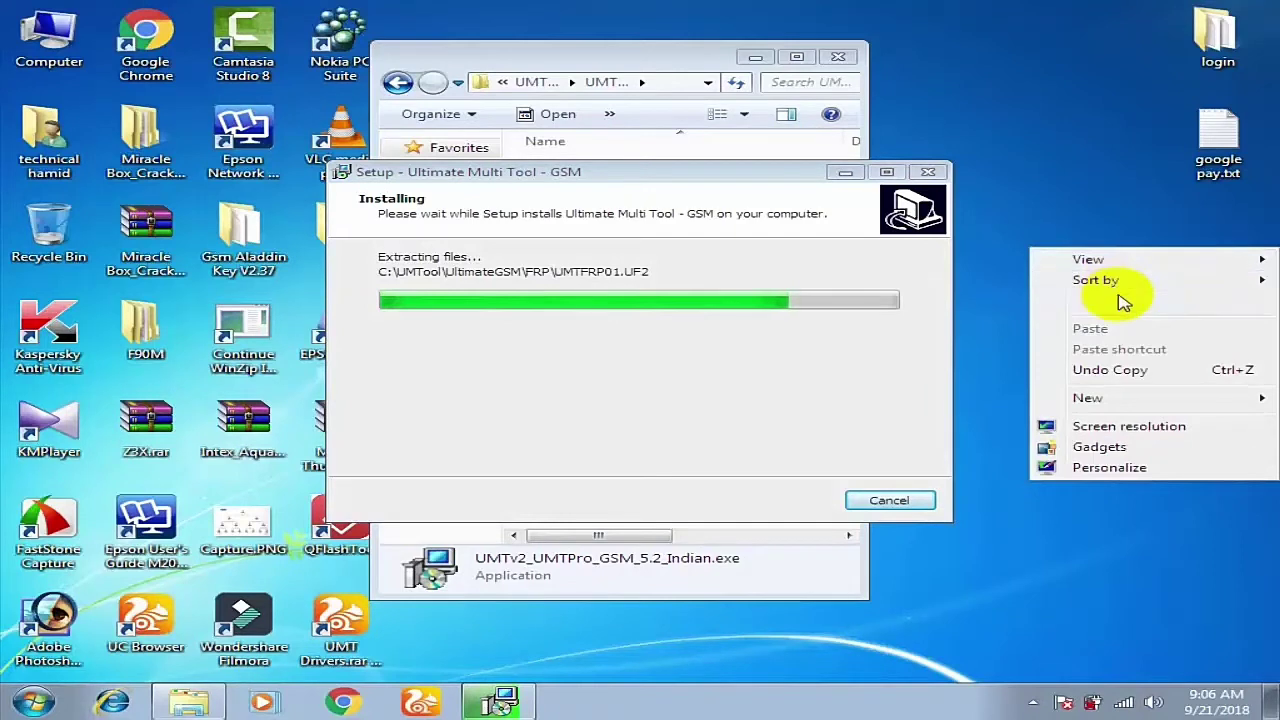
pyautogui.click(1114, 292)
pyautogui.rightClick(1103, 264)
pyautogui.rightClick(1032, 237)
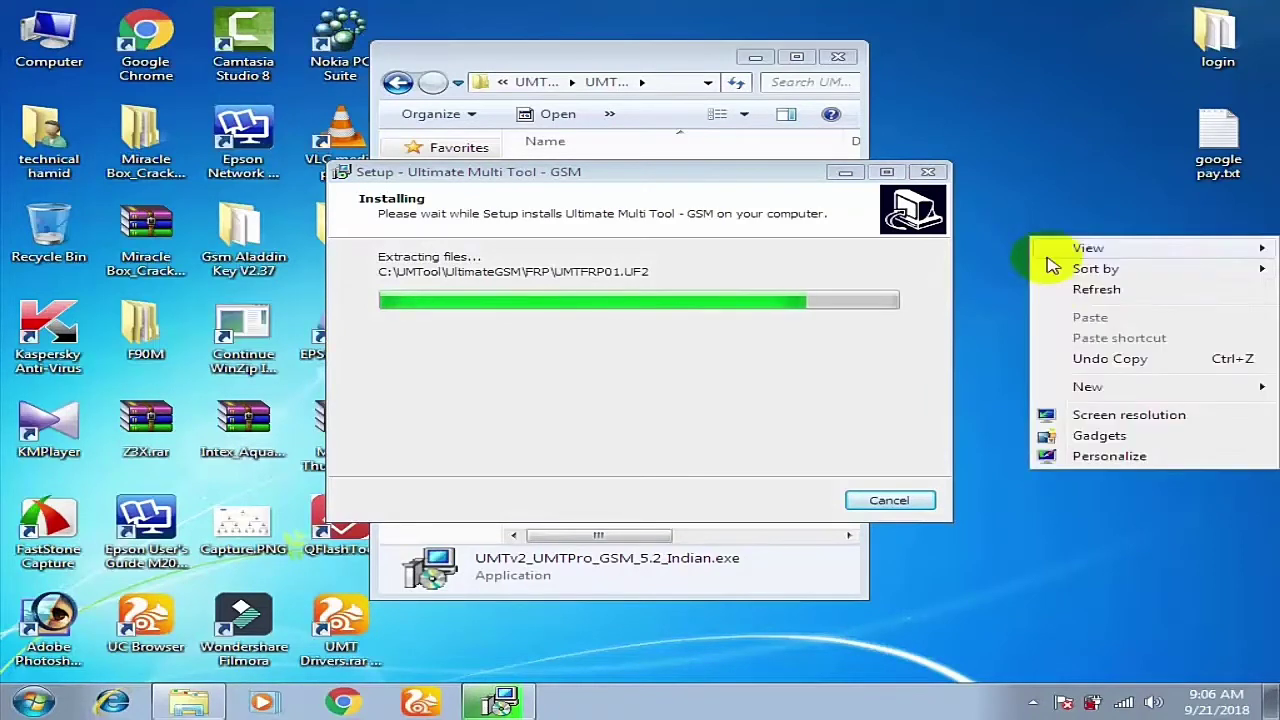
pyautogui.click(1063, 288)
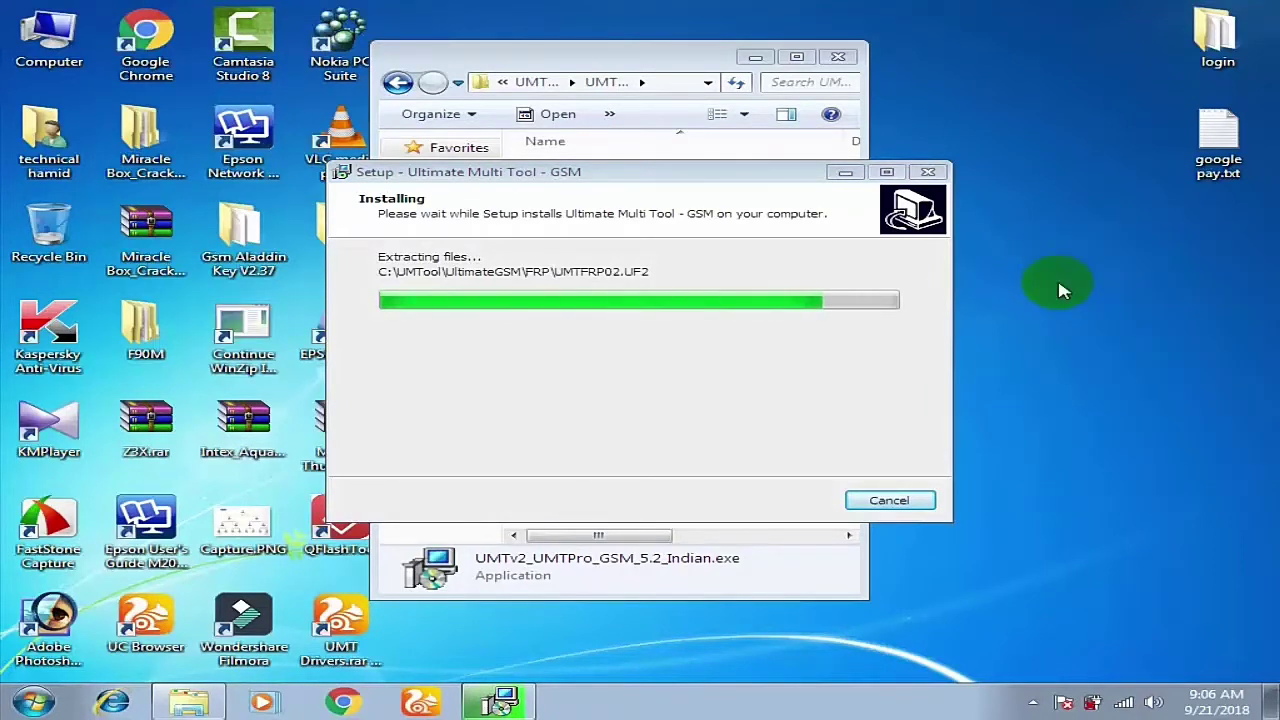
pyautogui.rightClick(1030, 259)
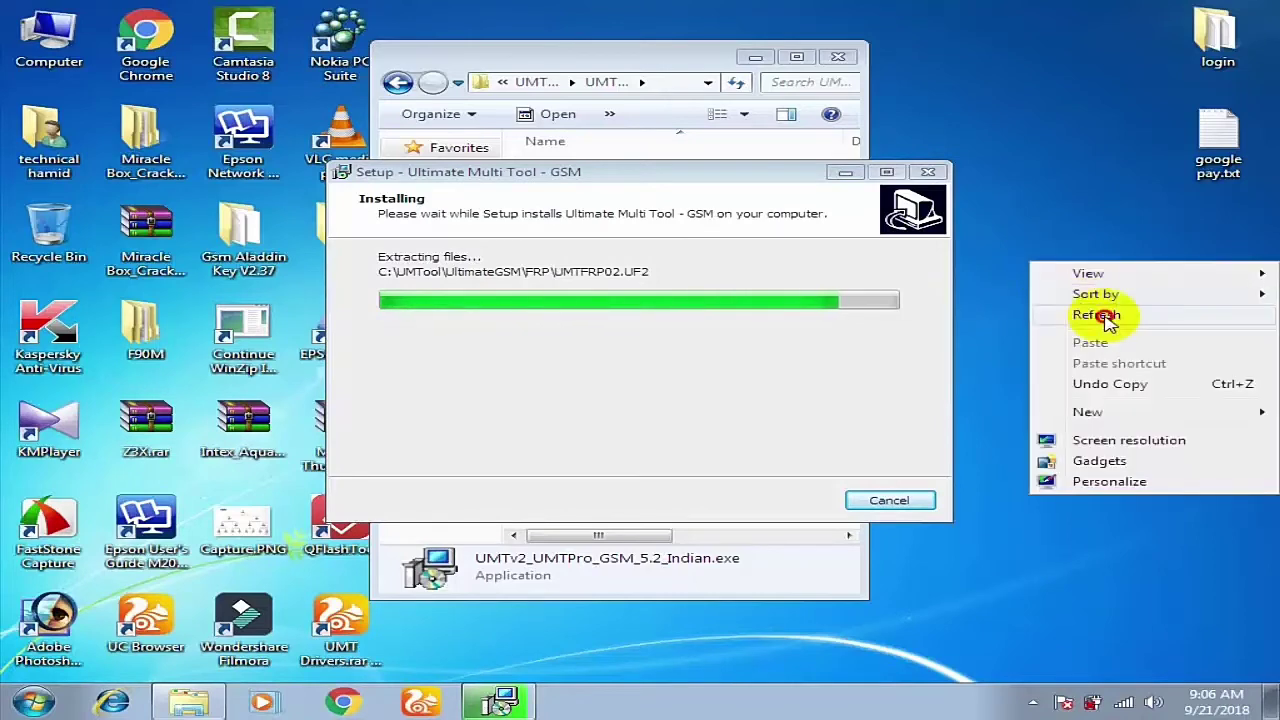
pyautogui.click(1100, 314)
pyautogui.rightClick(1030, 262)
pyautogui.click(1100, 312)
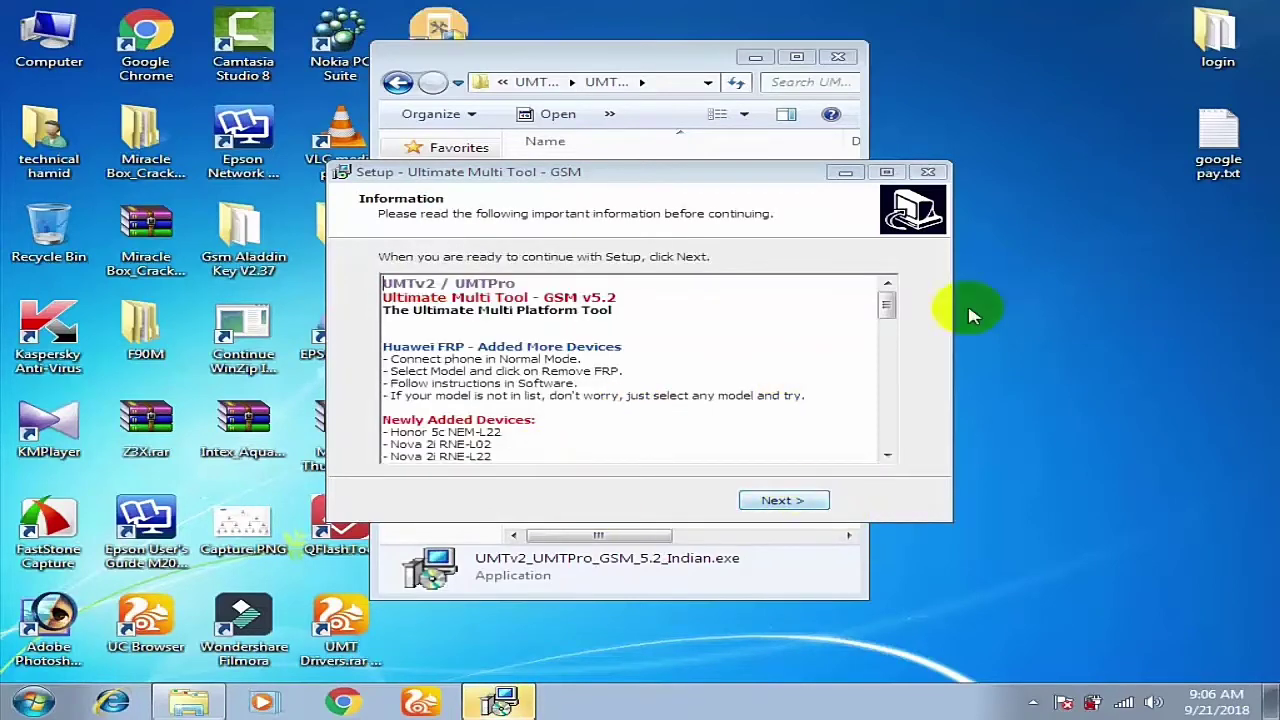
# Step: Review the release information and finish the Ultimate Multi Tool - GSM setup without running the UltimateGSM module
pyautogui.moveTo(886, 303); pyautogui.dragTo(887, 440)
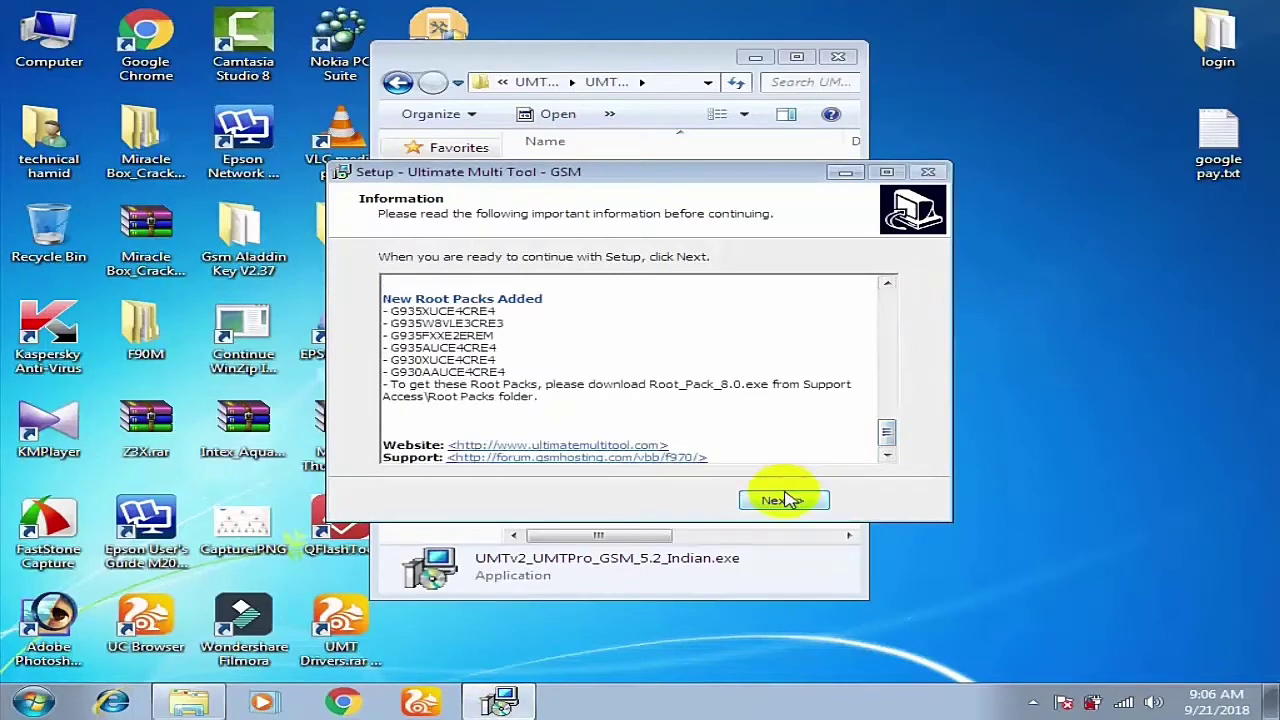
pyautogui.click(782, 498)
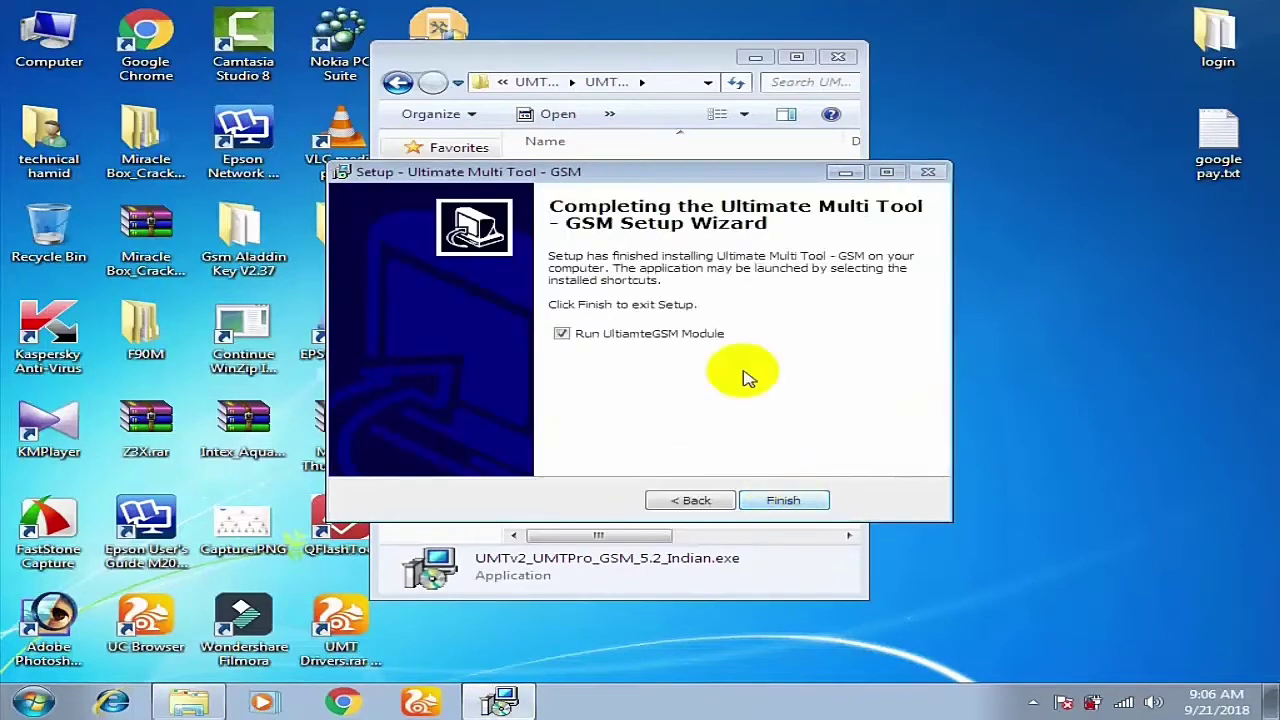
pyautogui.click(562, 334)
pyautogui.click(783, 499)
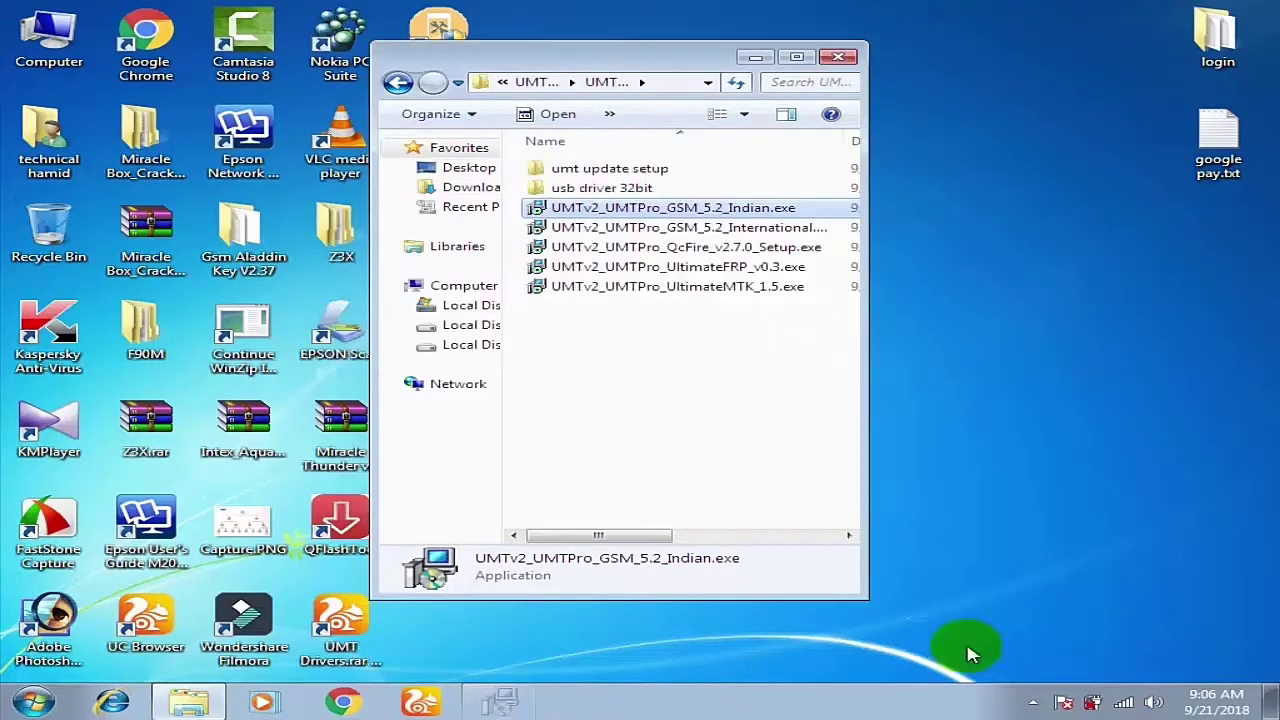
pyautogui.click(1033, 702)
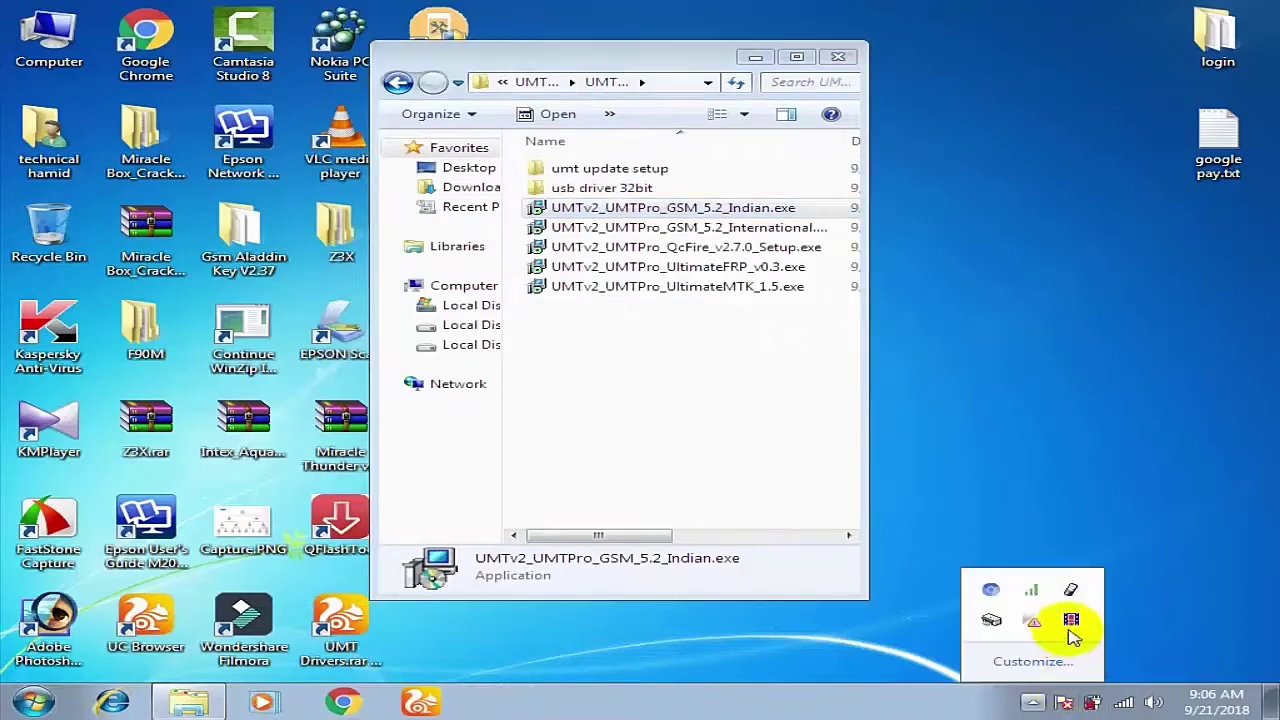
pyautogui.click(895, 260)
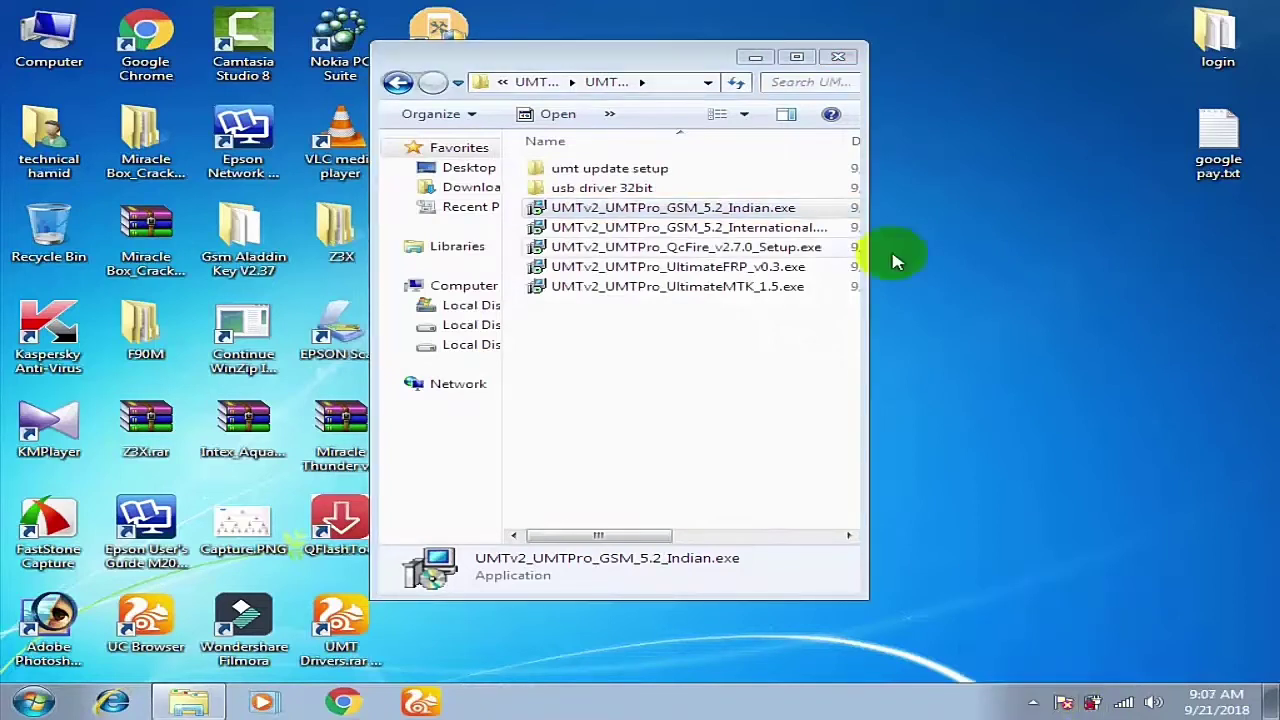
# Step: Run UMTv2_UMTPro_GSM_5.2_International.exe, accept the license agreement and start the installation with a desktop shortcut
pyautogui.click(689, 230)
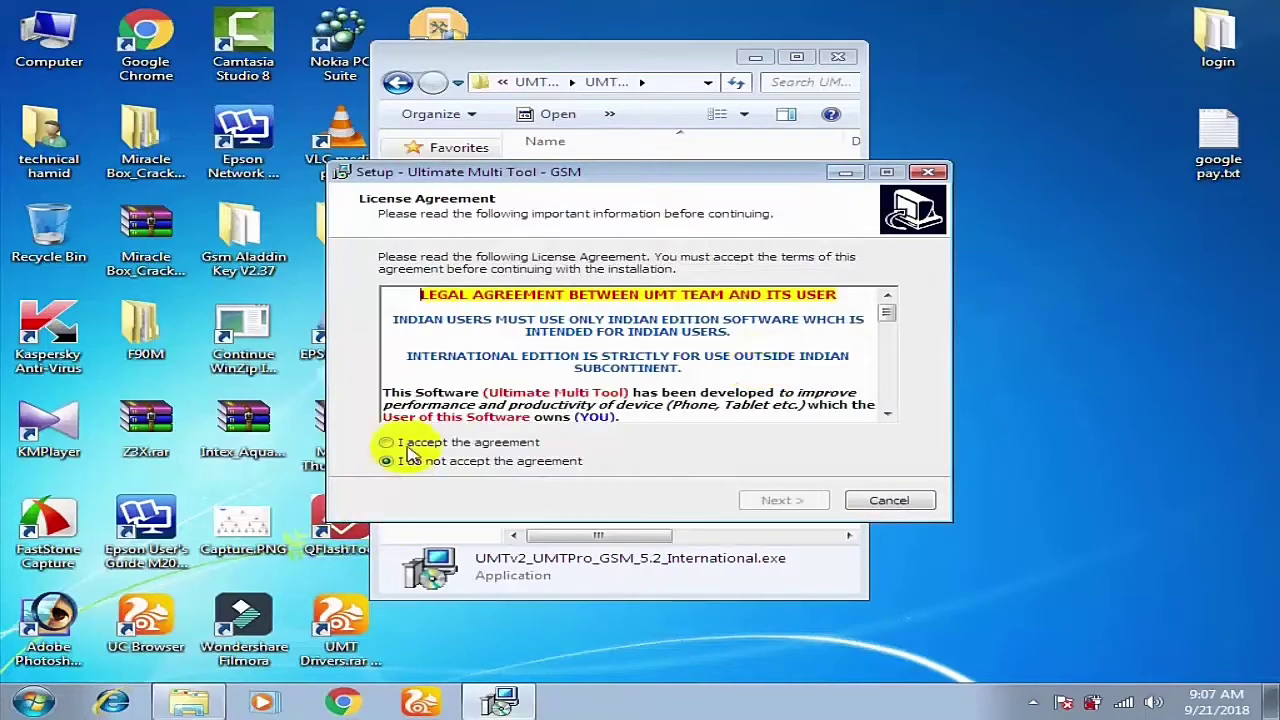
pyautogui.click(404, 442)
pyautogui.click(786, 502)
pyautogui.click(799, 505)
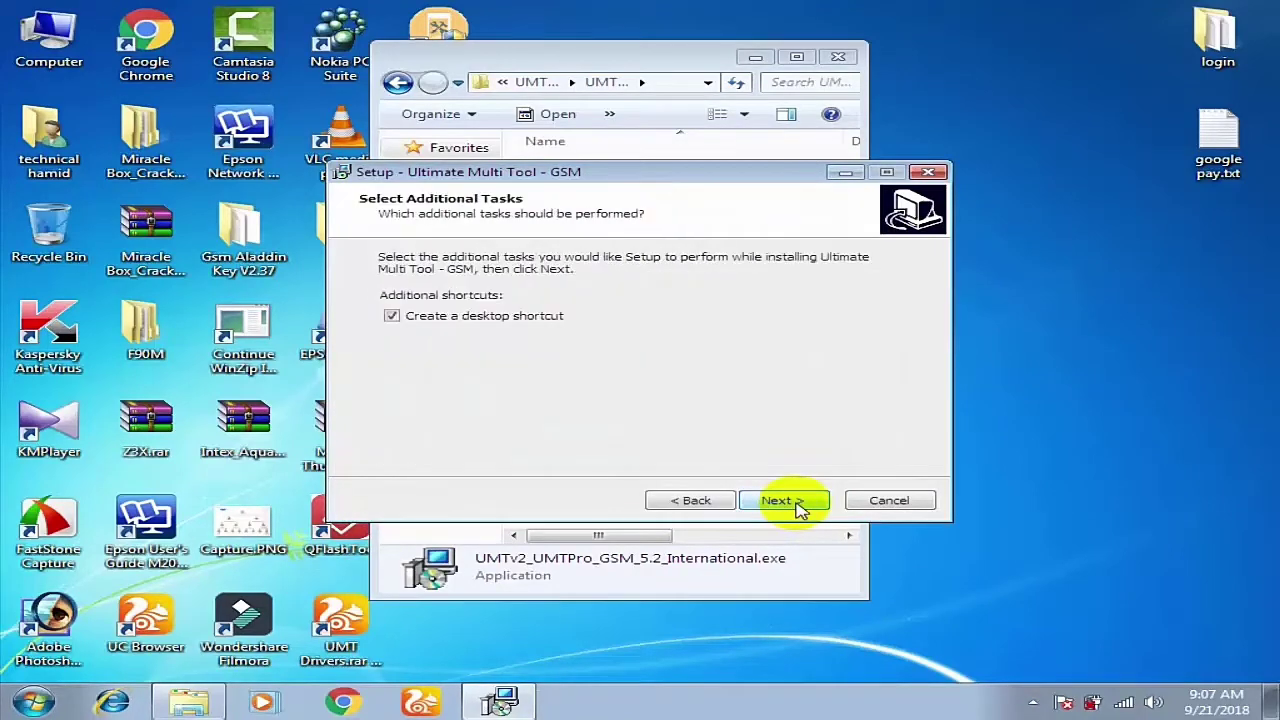
pyautogui.click(799, 505)
pyautogui.click(791, 505)
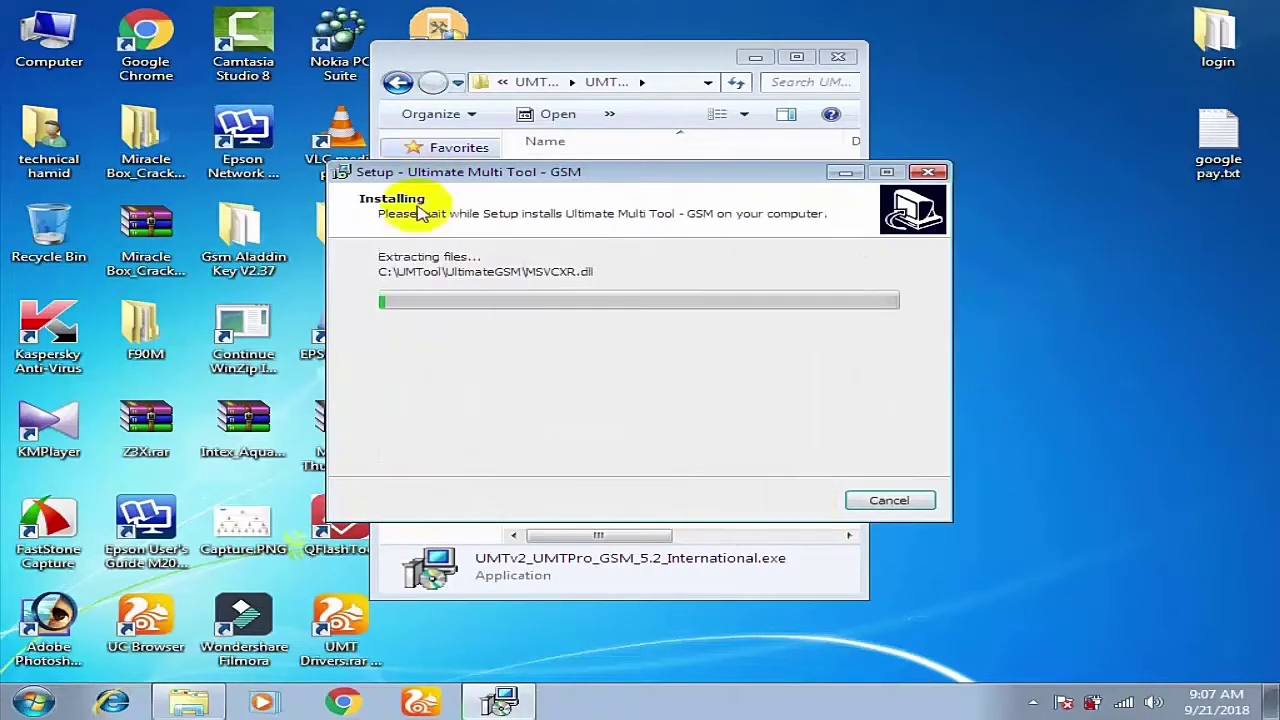
pyautogui.moveTo(545, 188); pyautogui.dragTo(658, 224)
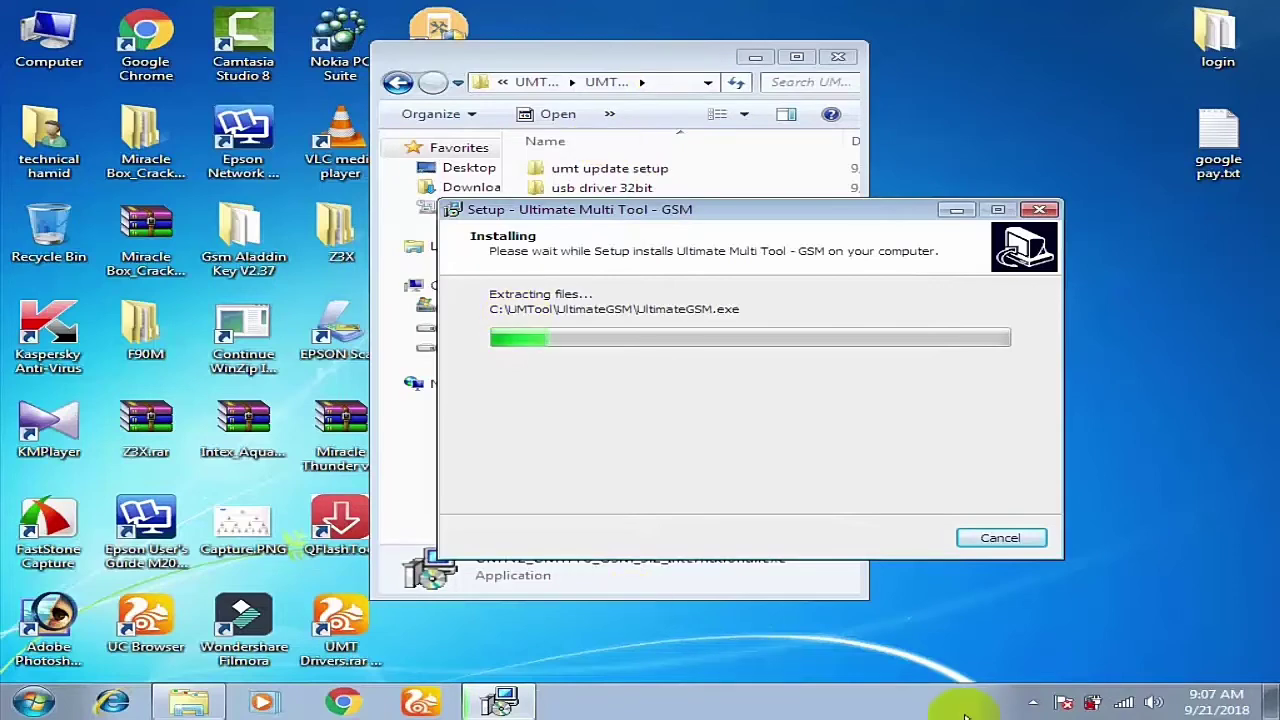
pyautogui.click(1031, 703)
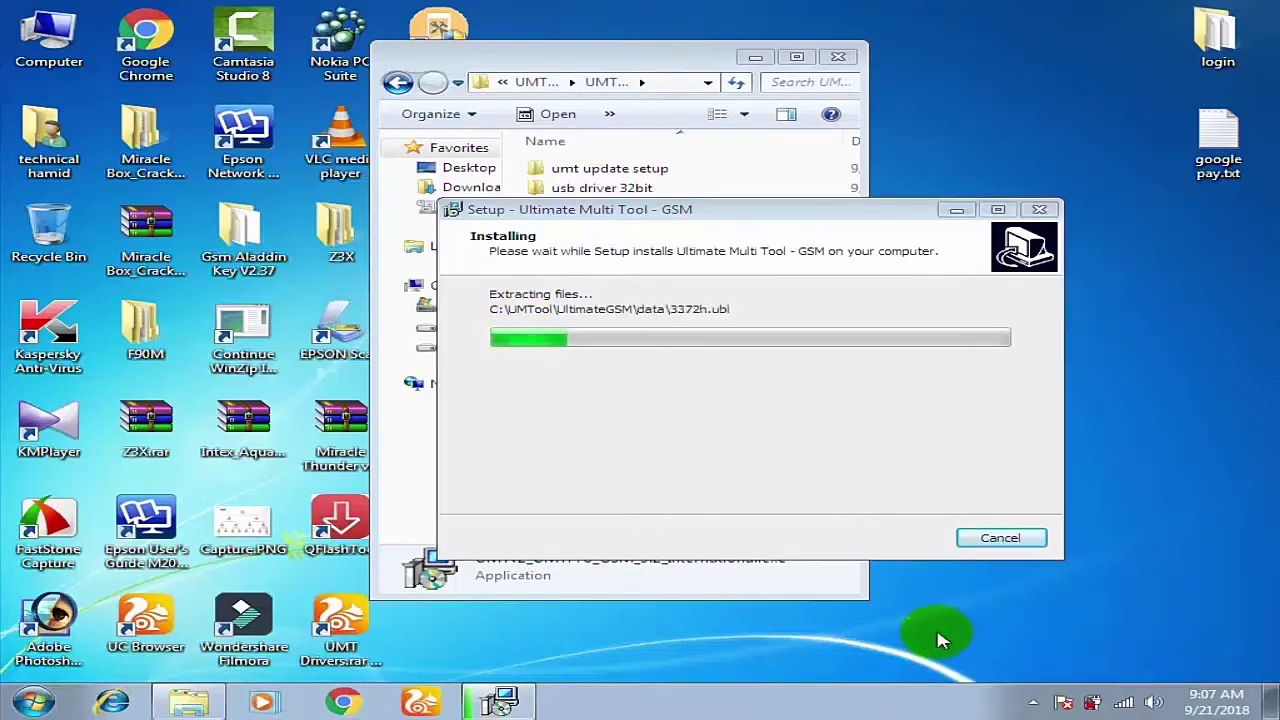
pyautogui.rightClick(918, 141)
pyautogui.rightClick(931, 155)
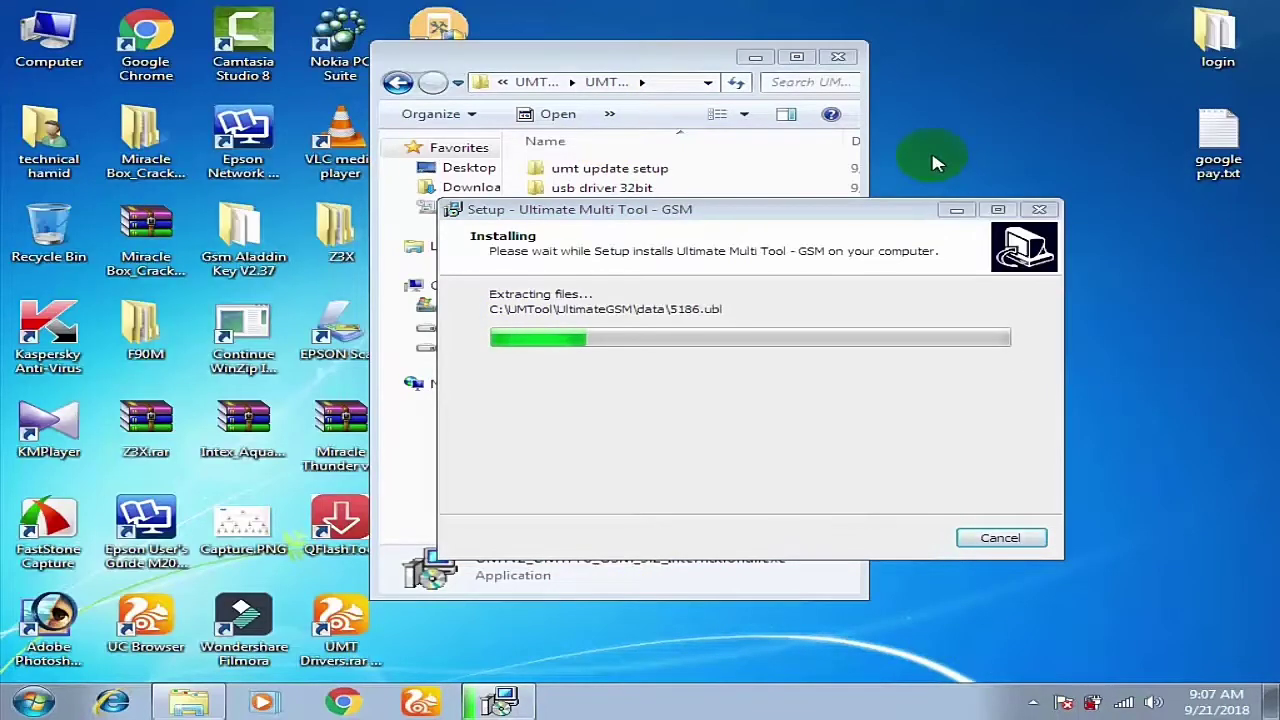
# Step: Review the release information and finish the Ultimate Multi Tool - GSM International setup without running the UltimateGSM module
pyautogui.click(965, 220)
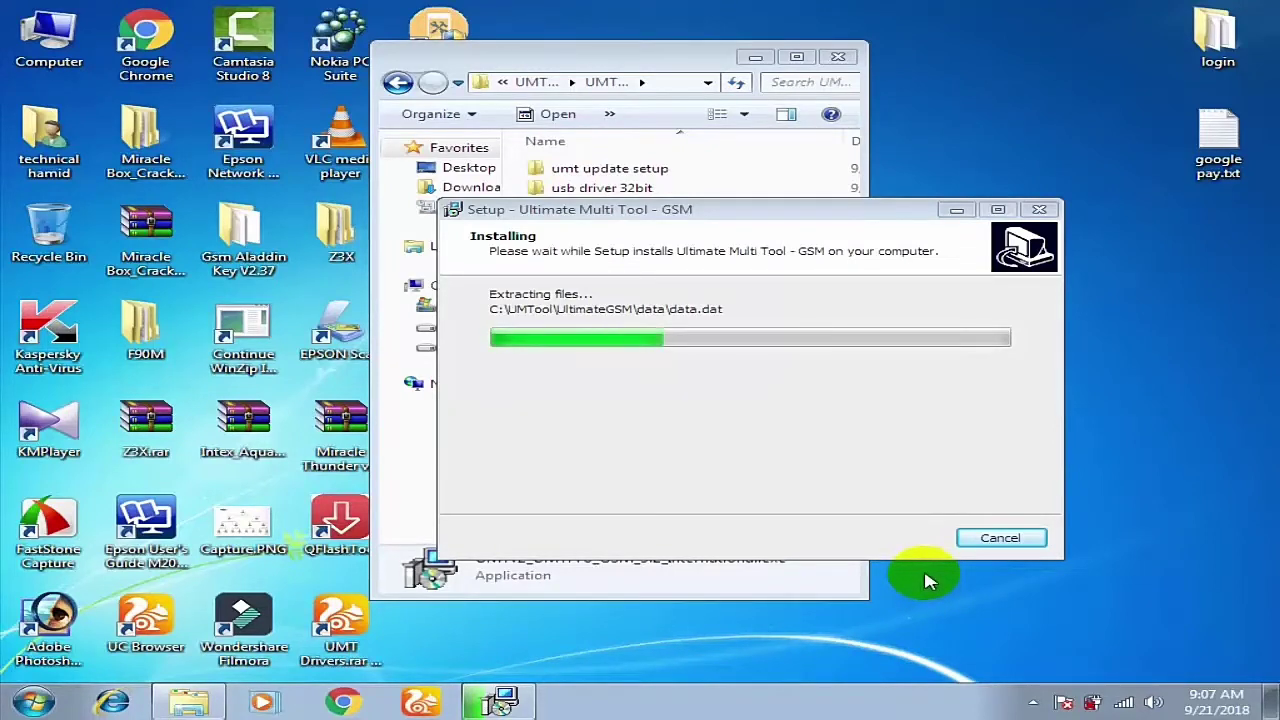
pyautogui.click(1032, 700)
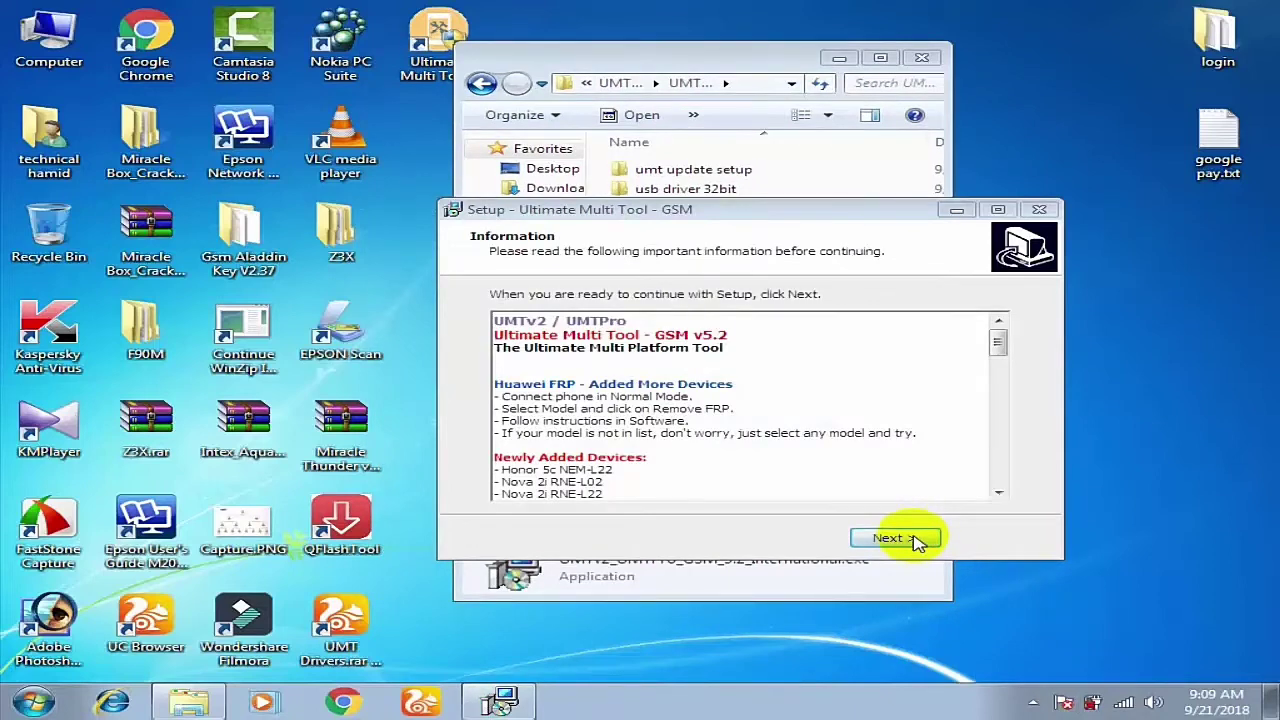
pyautogui.click(916, 540)
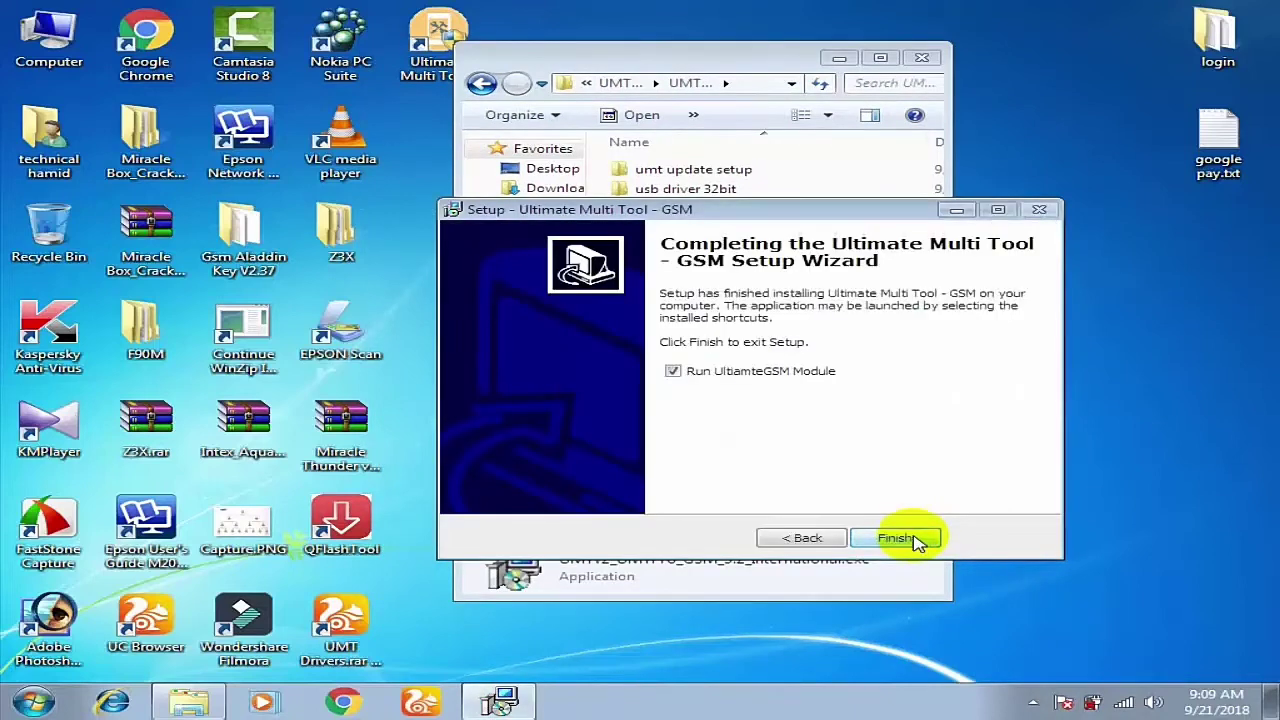
pyautogui.click(686, 371)
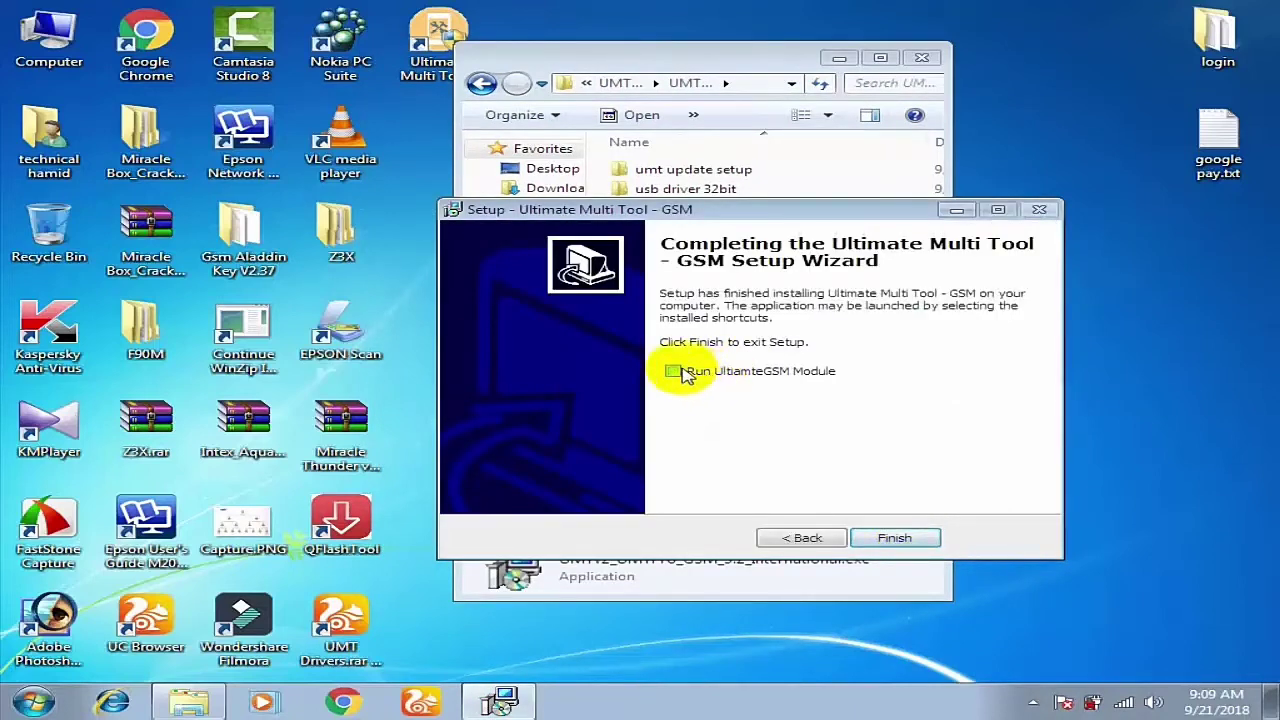
pyautogui.click(906, 540)
# Step: Run UMTv2_UMTPro_QcFire_v2.7.0_Setup.exe, accept the license agreement and start the installation with desktop and Quick Launch shortcuts
pyautogui.click(737, 249)
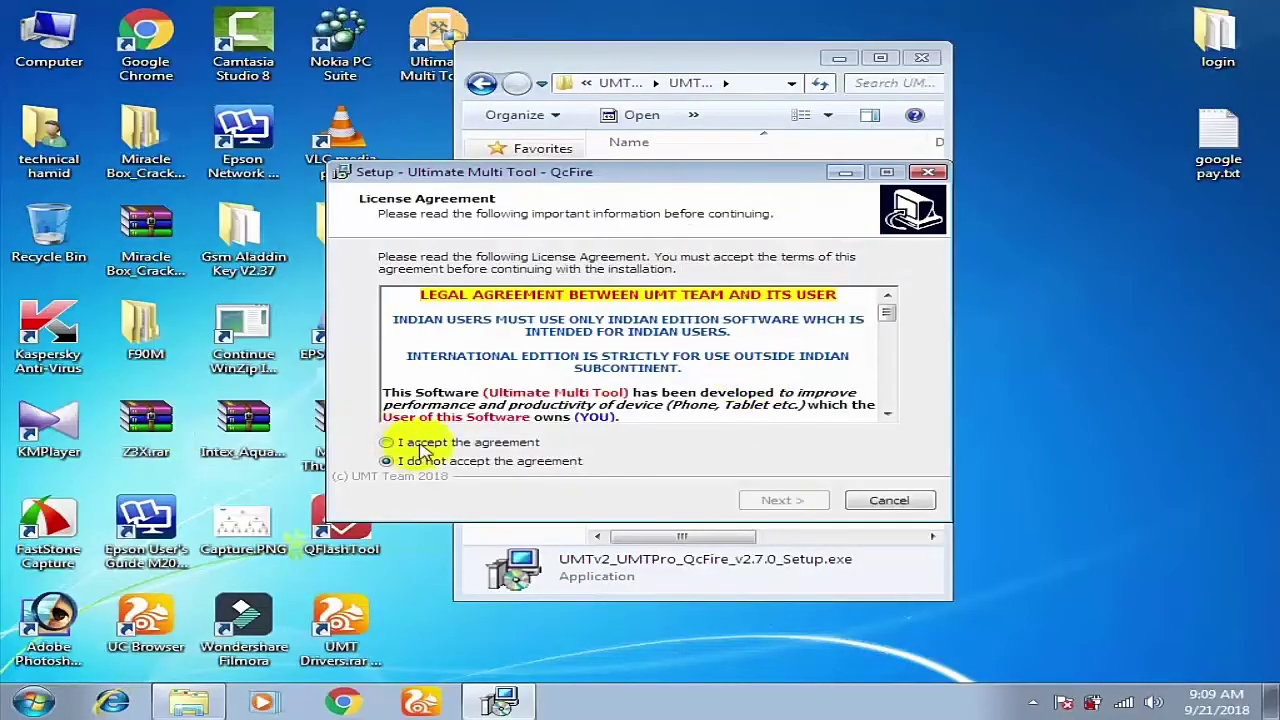
pyautogui.click(421, 447)
pyautogui.click(771, 505)
pyautogui.click(768, 507)
pyautogui.click(767, 508)
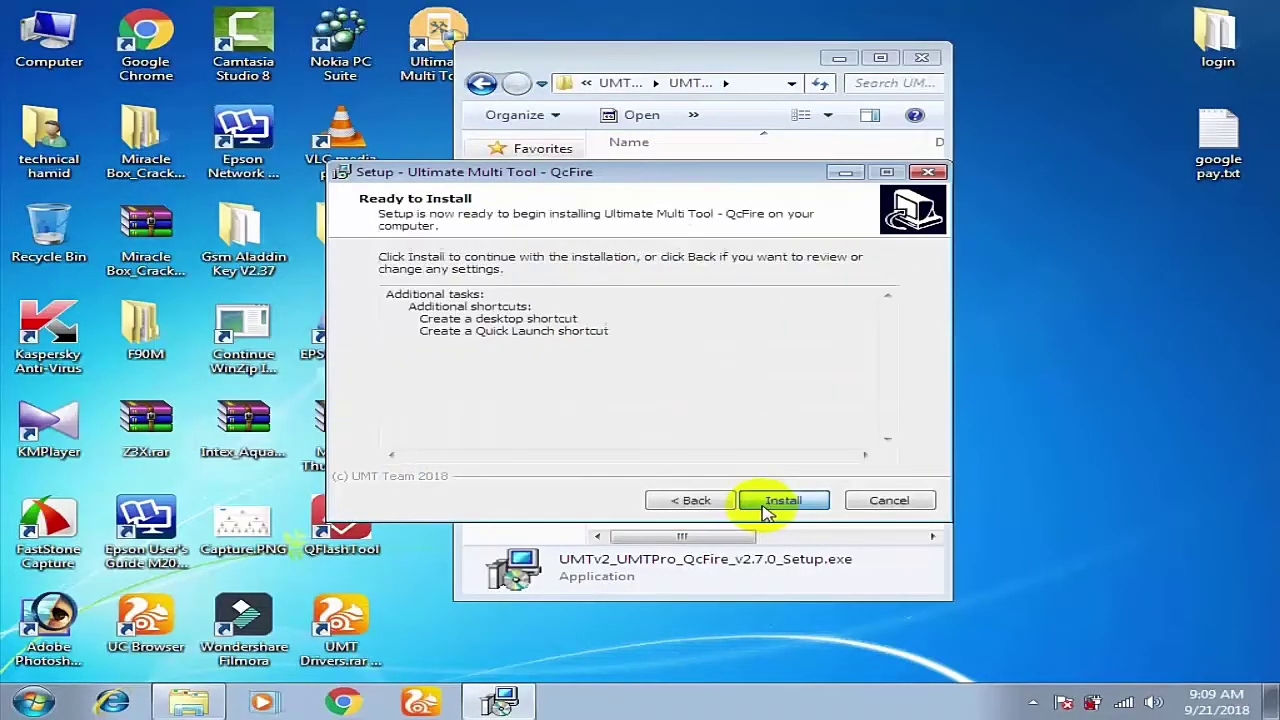
pyautogui.click(767, 508)
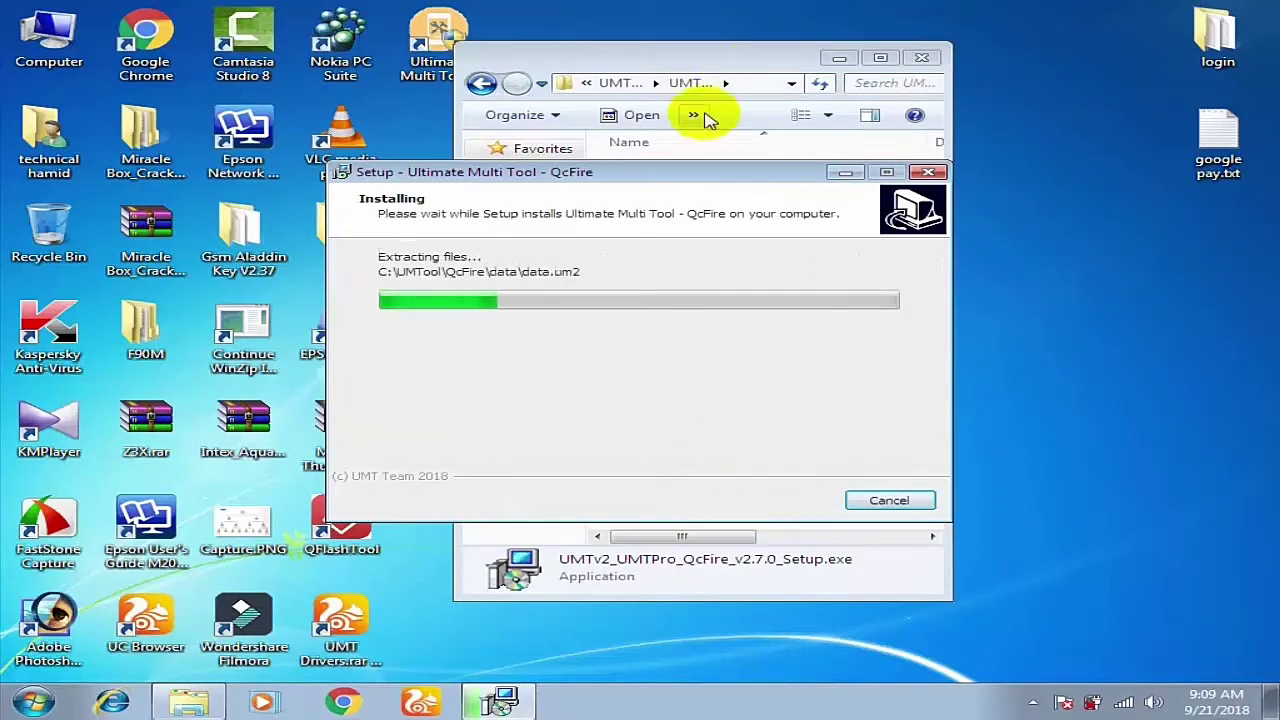
# Step: Reposition the installer folder window closer to the middle of the desktop and bring the QcFire setup back to the front
pyautogui.click(713, 70)
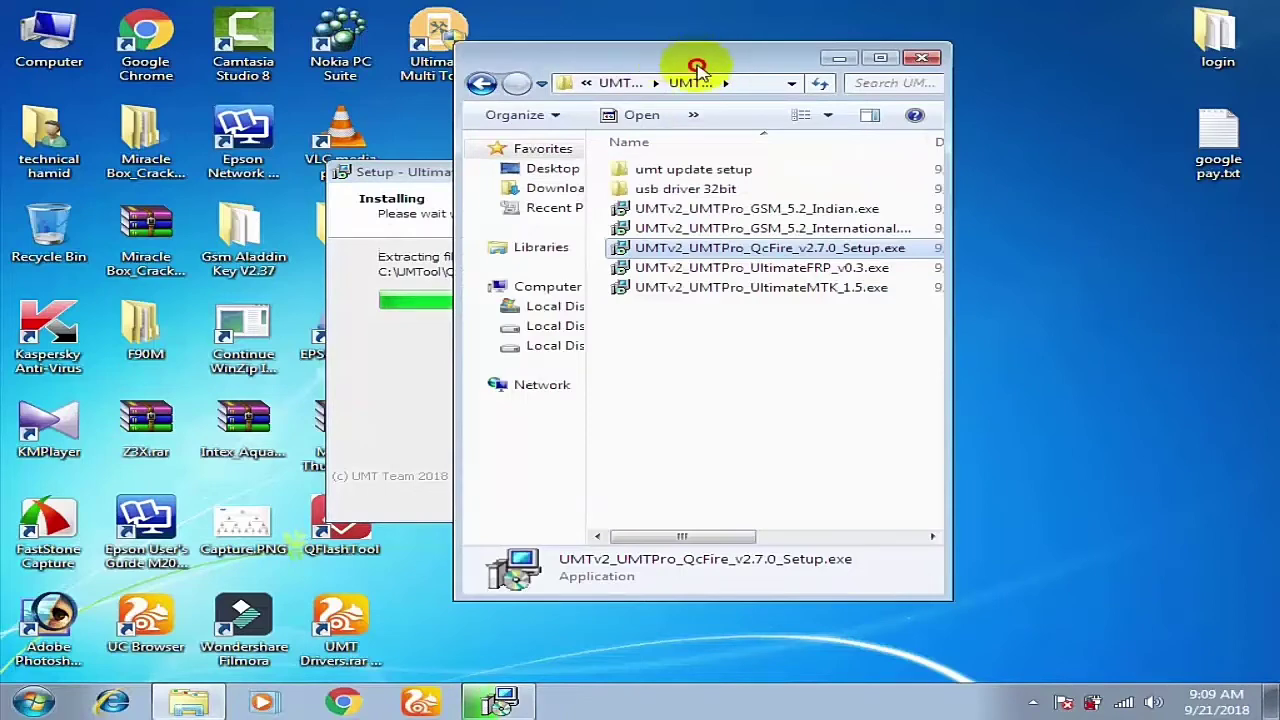
pyautogui.moveTo(697, 67); pyautogui.dragTo(856, 68)
pyautogui.click(555, 171)
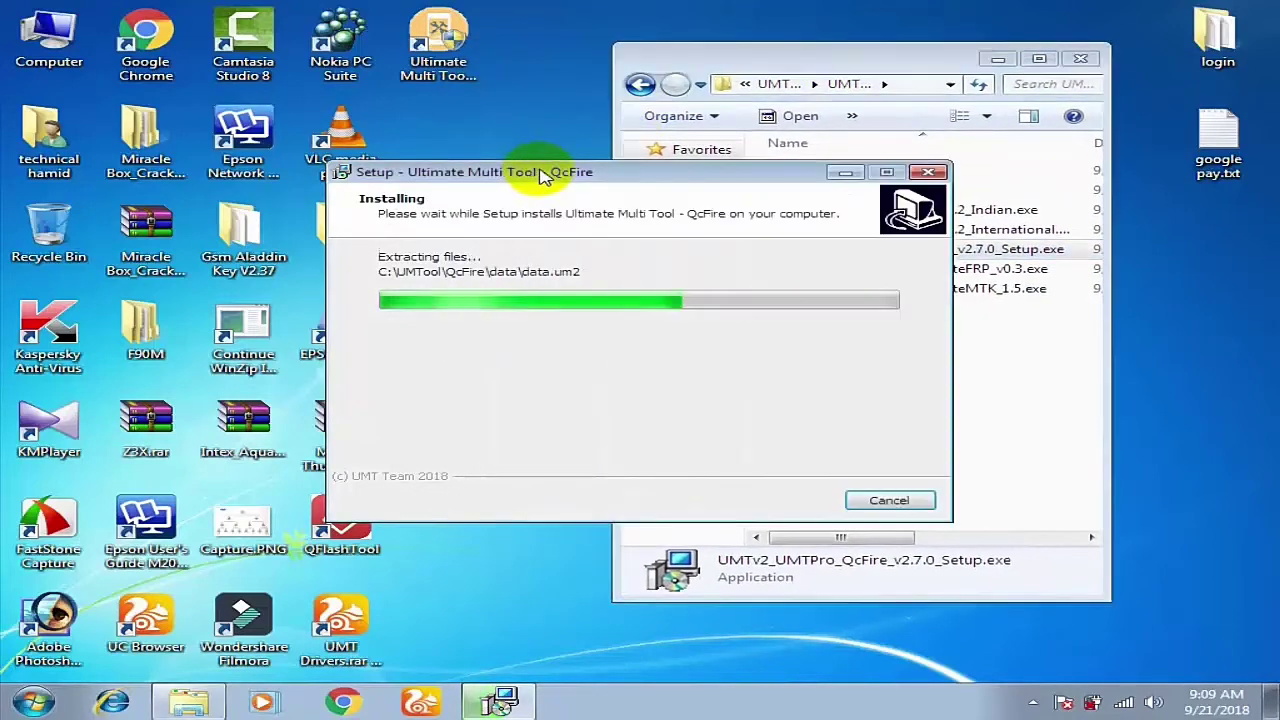
pyautogui.click(872, 72)
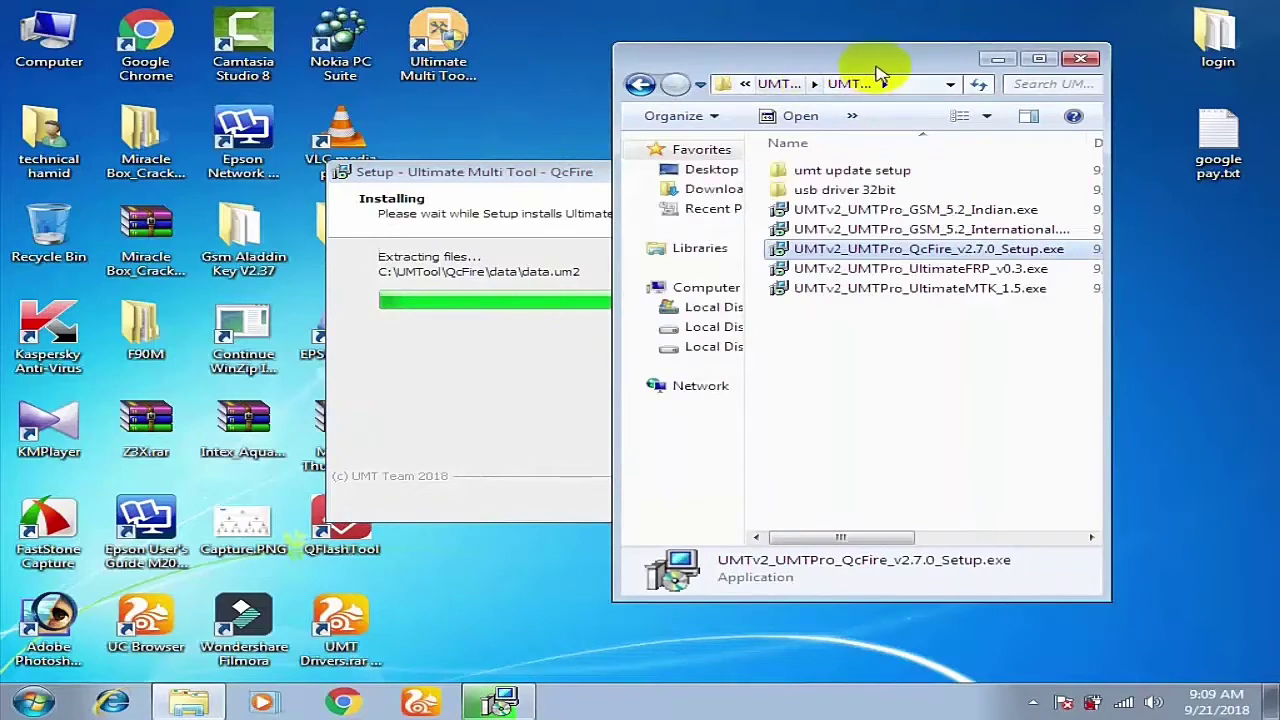
pyautogui.moveTo(878, 75); pyautogui.dragTo(794, 97)
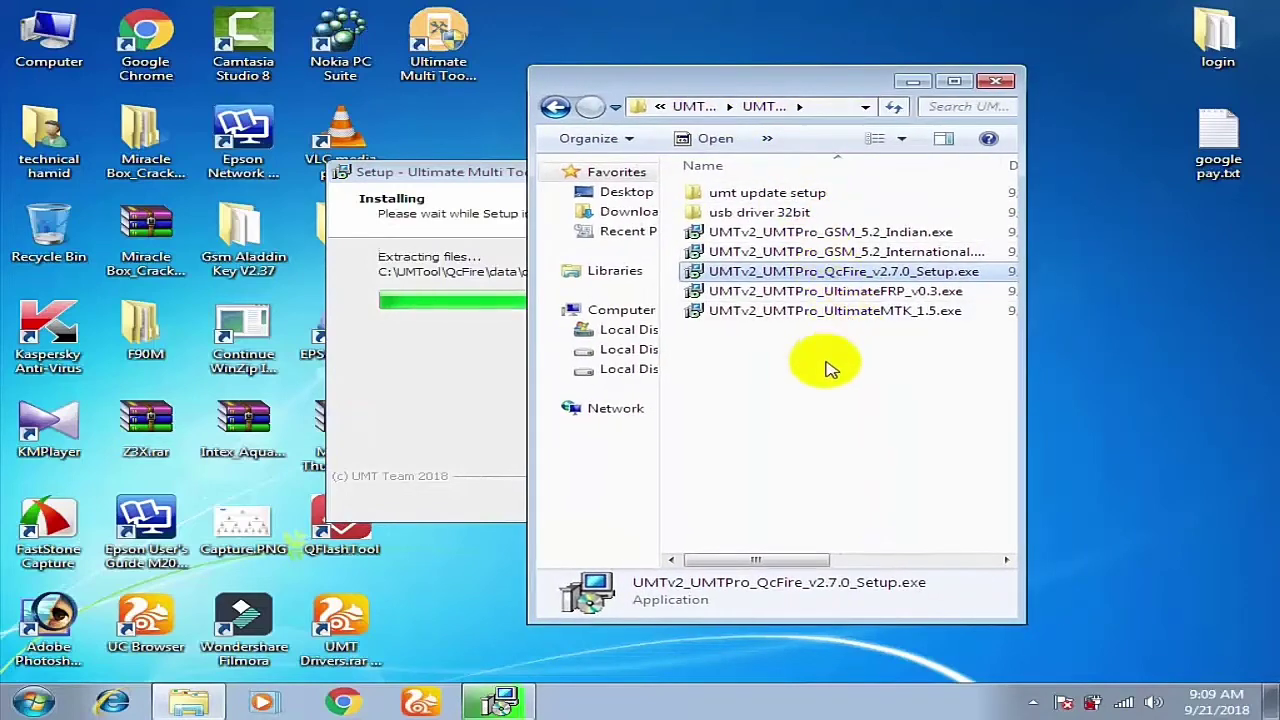
pyautogui.click(463, 174)
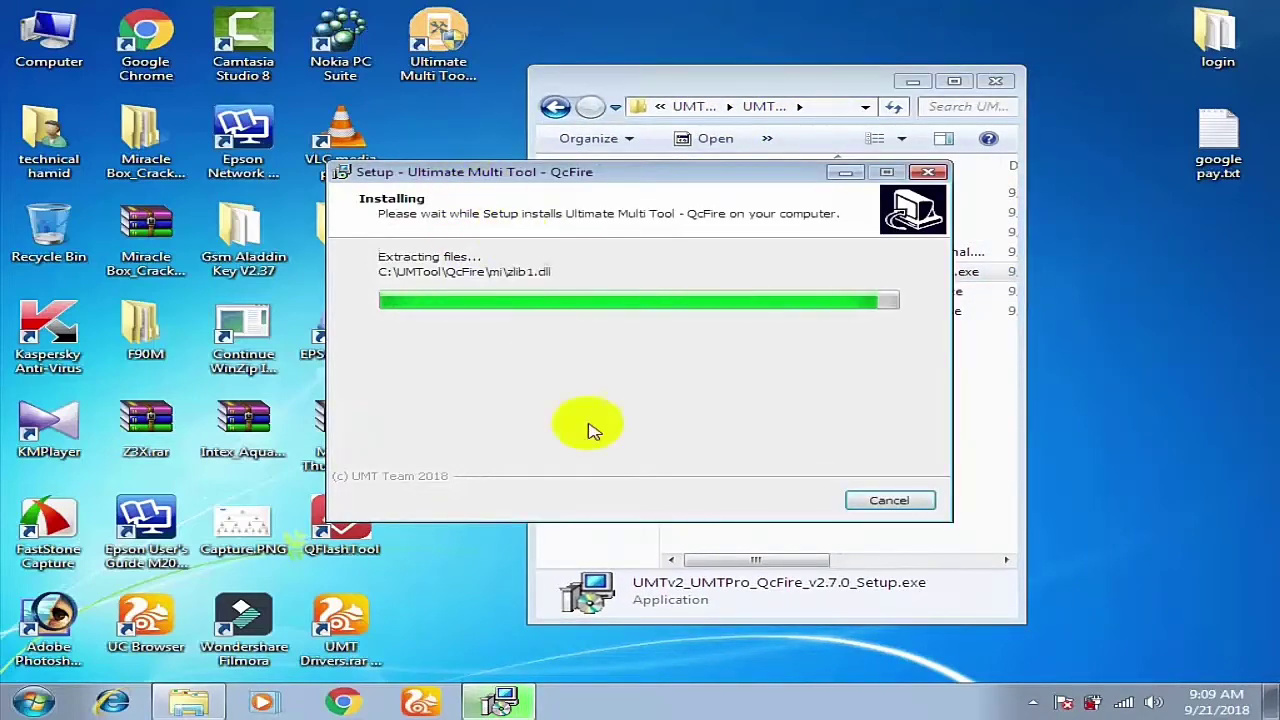
# Step: Review the release information and finish the Ultimate Multi Tool - QcFire setup without running QcFire
pyautogui.click(858, 416)
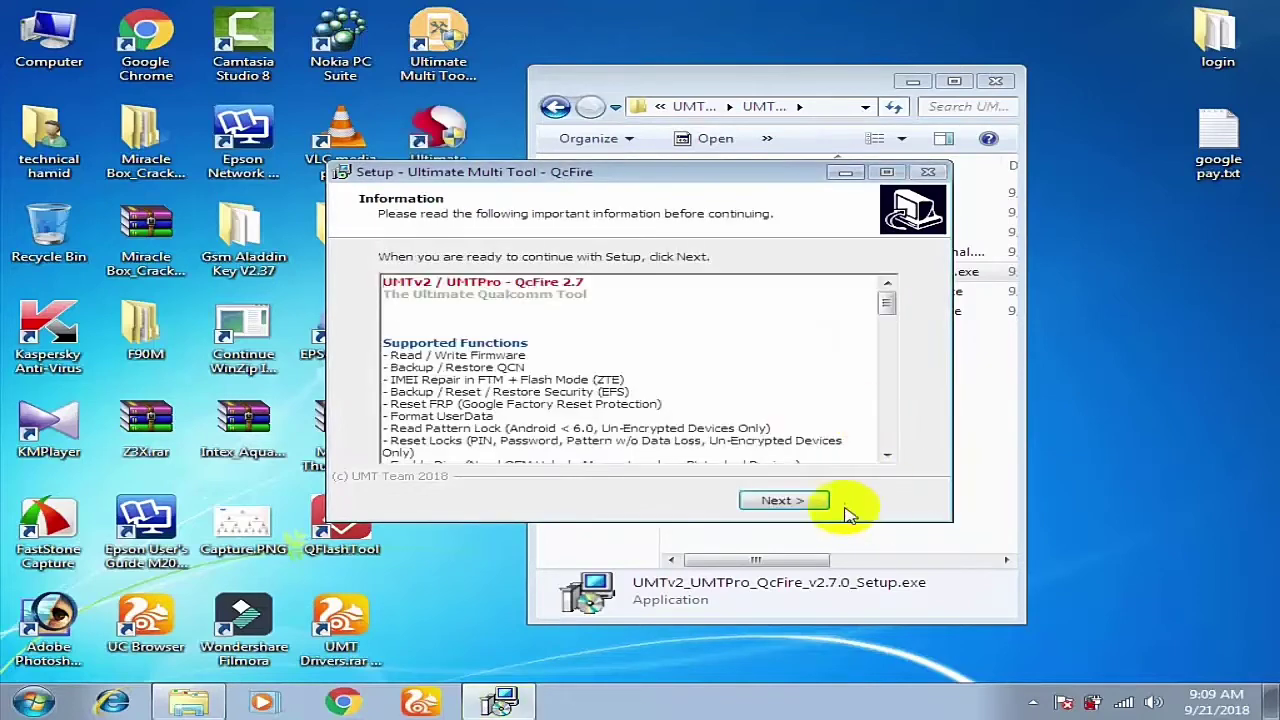
pyautogui.click(820, 504)
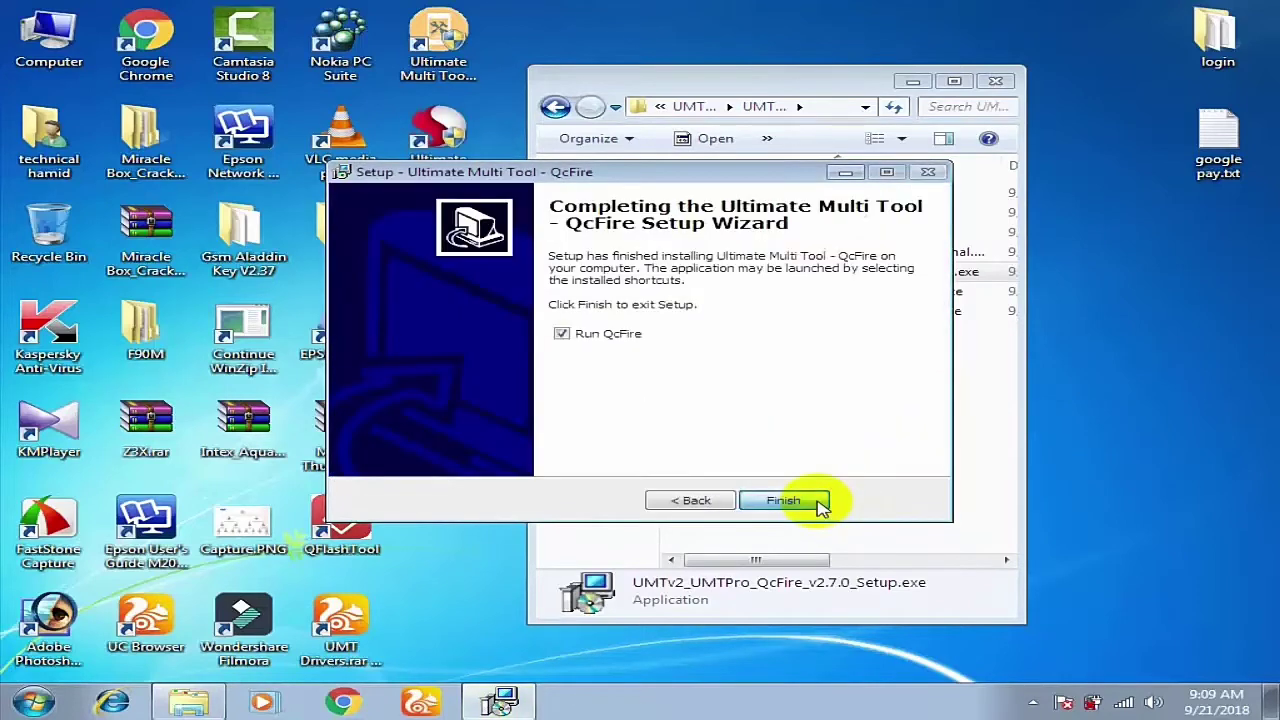
pyautogui.click(561, 333)
pyautogui.click(790, 501)
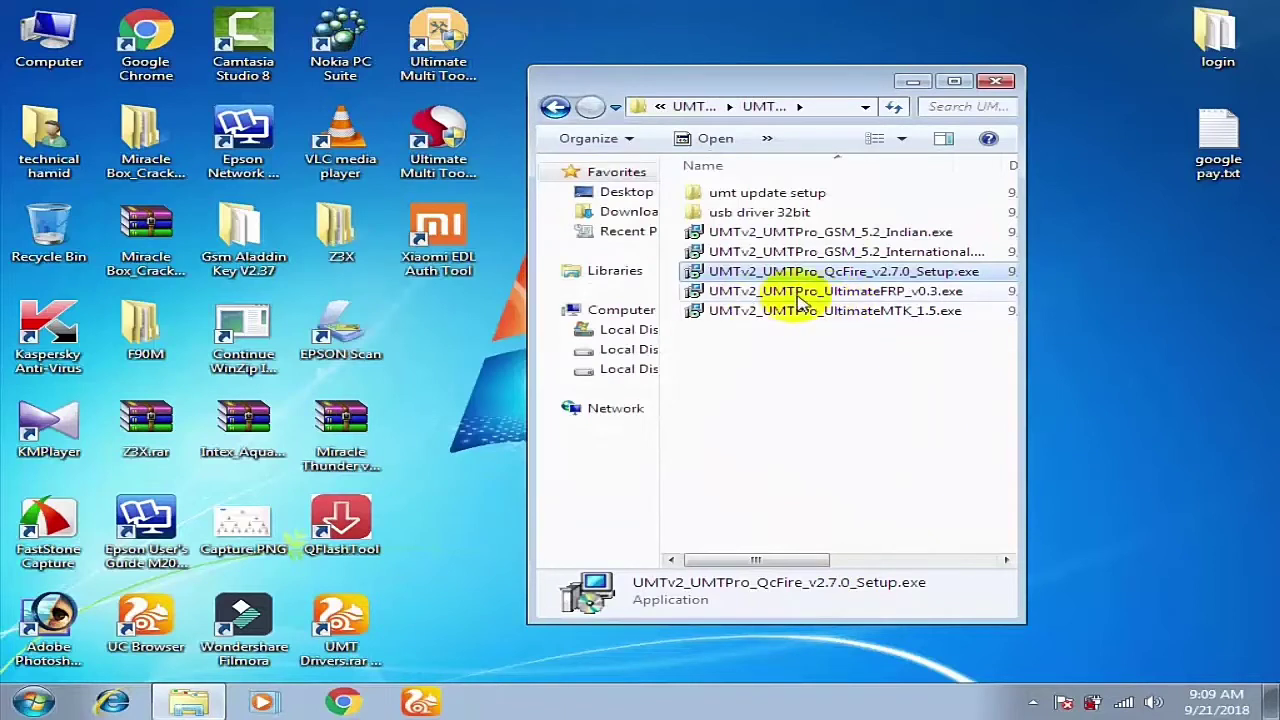
# Step: Run UMTv2_UMTPro_UltimateFRP_v0.3.exe, accept the license agreement and start the installation with desktop and Quick Launch shortcuts
pyautogui.click(904, 292)
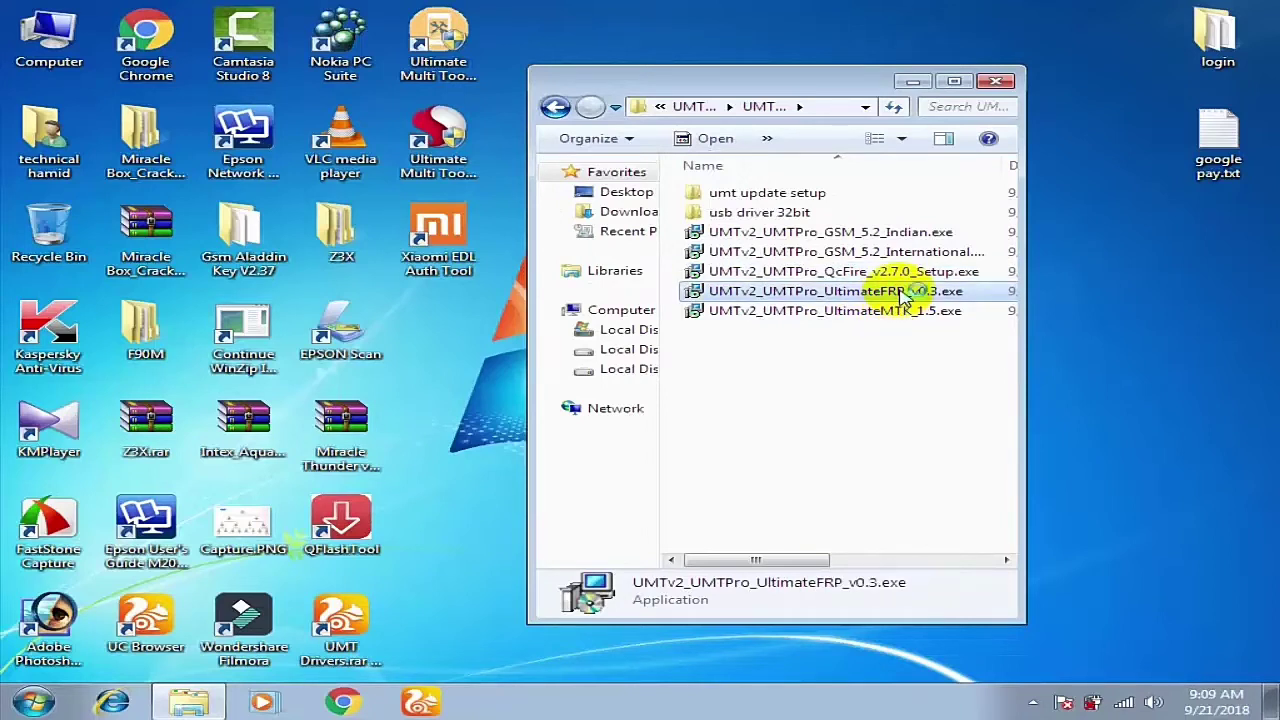
pyautogui.doubleClick(904, 292)
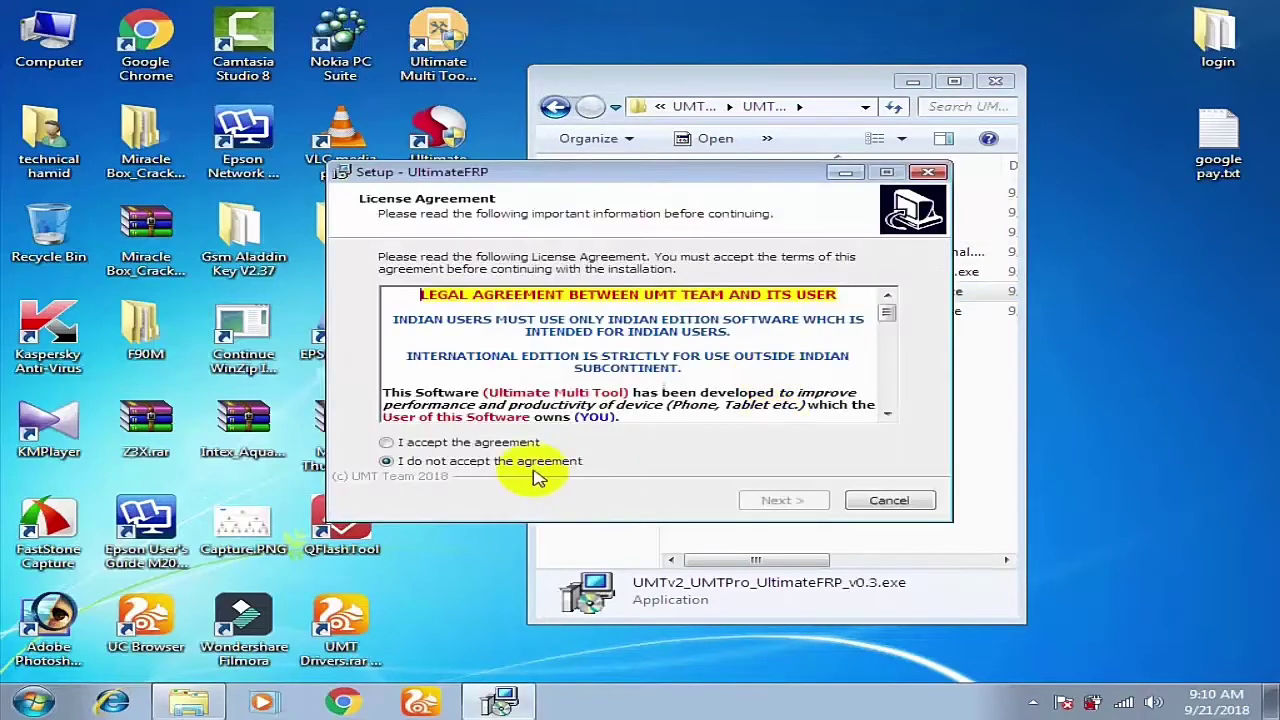
pyautogui.click(443, 443)
pyautogui.click(790, 502)
pyautogui.click(795, 504)
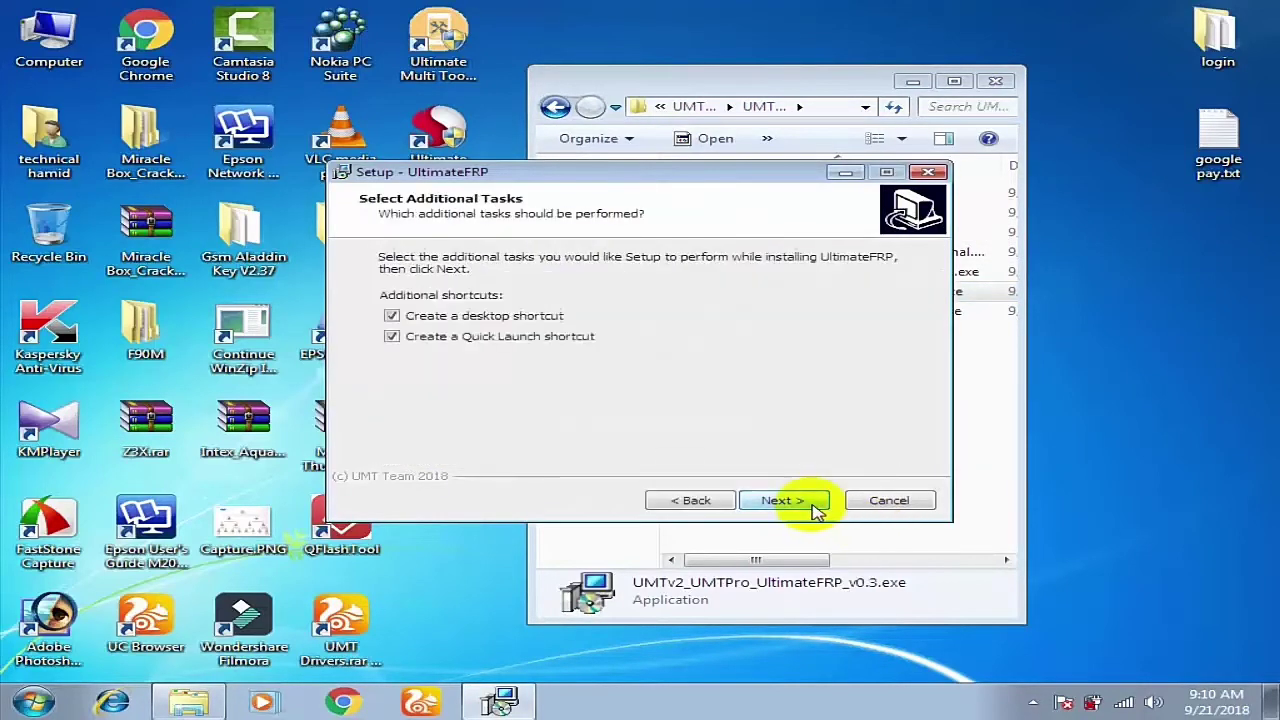
pyautogui.click(795, 504)
pyautogui.click(795, 504)
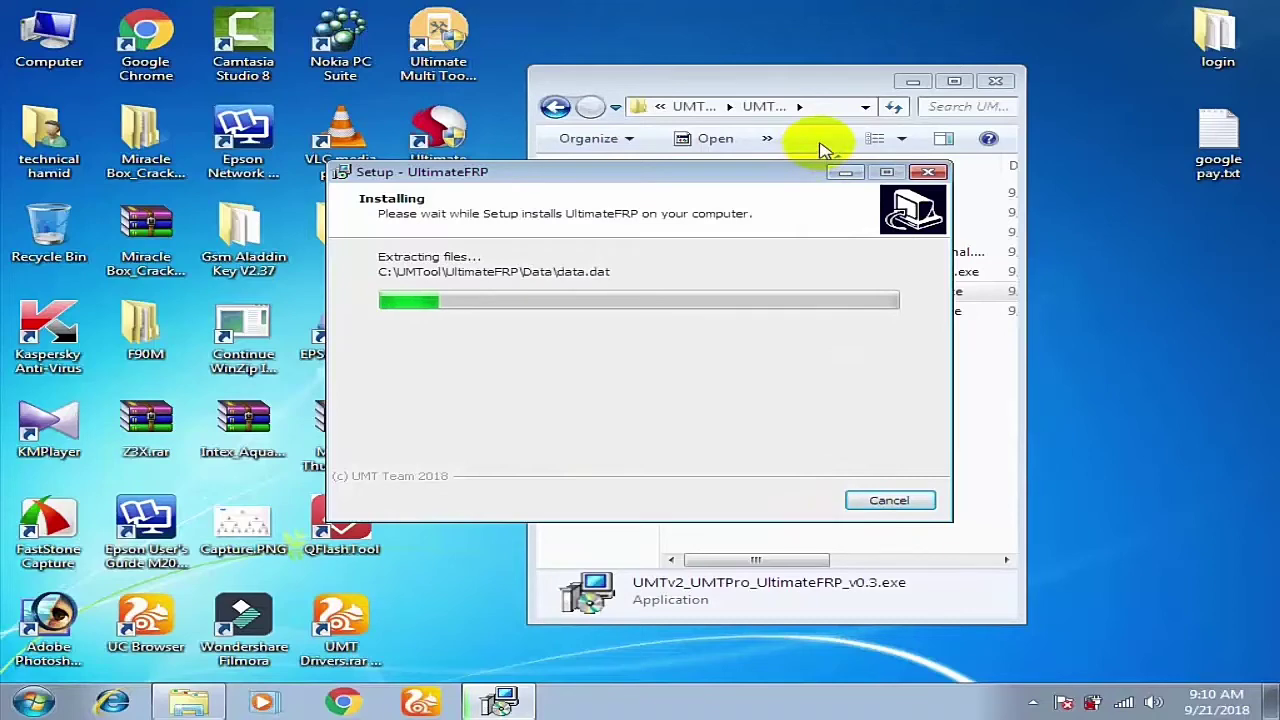
# Step: Refresh the desktop and move the UltimateFRP setup window toward the middle, in front of the folder window
pyautogui.rightClick(737, 9)
pyautogui.click(809, 57)
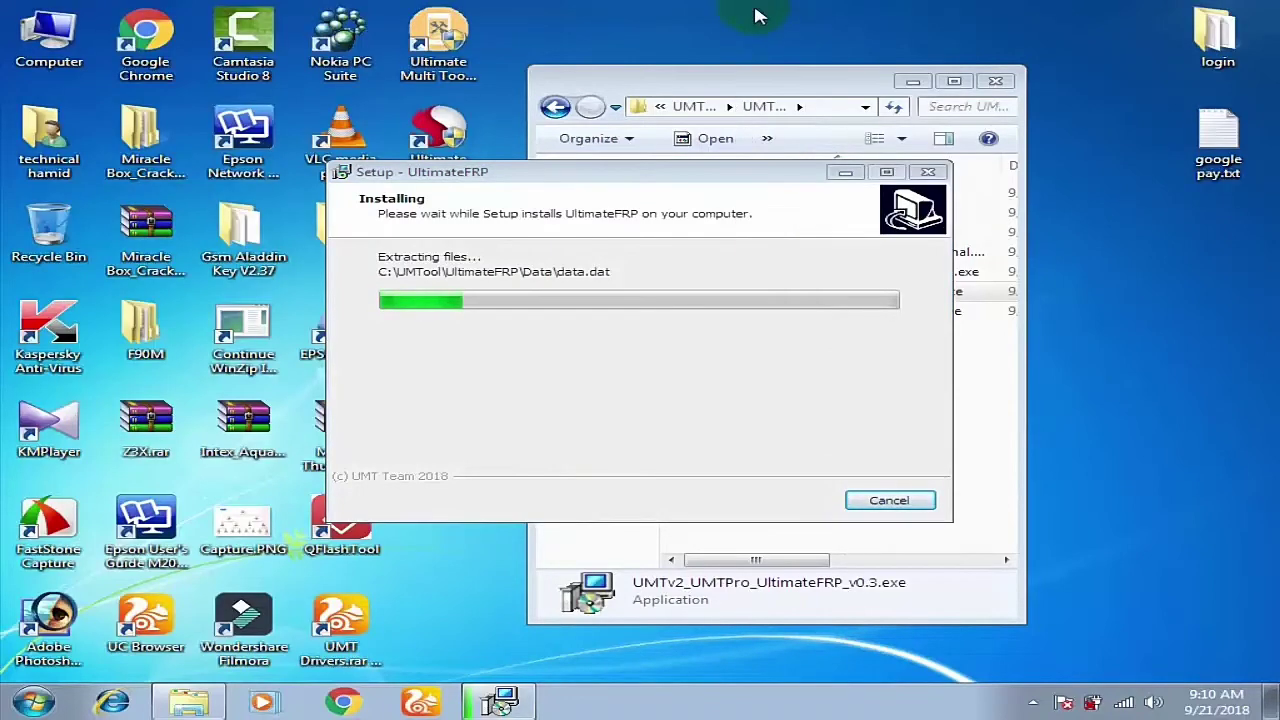
pyautogui.rightClick(753, 8)
pyautogui.click(819, 60)
pyautogui.moveTo(546, 183); pyautogui.dragTo(743, 210)
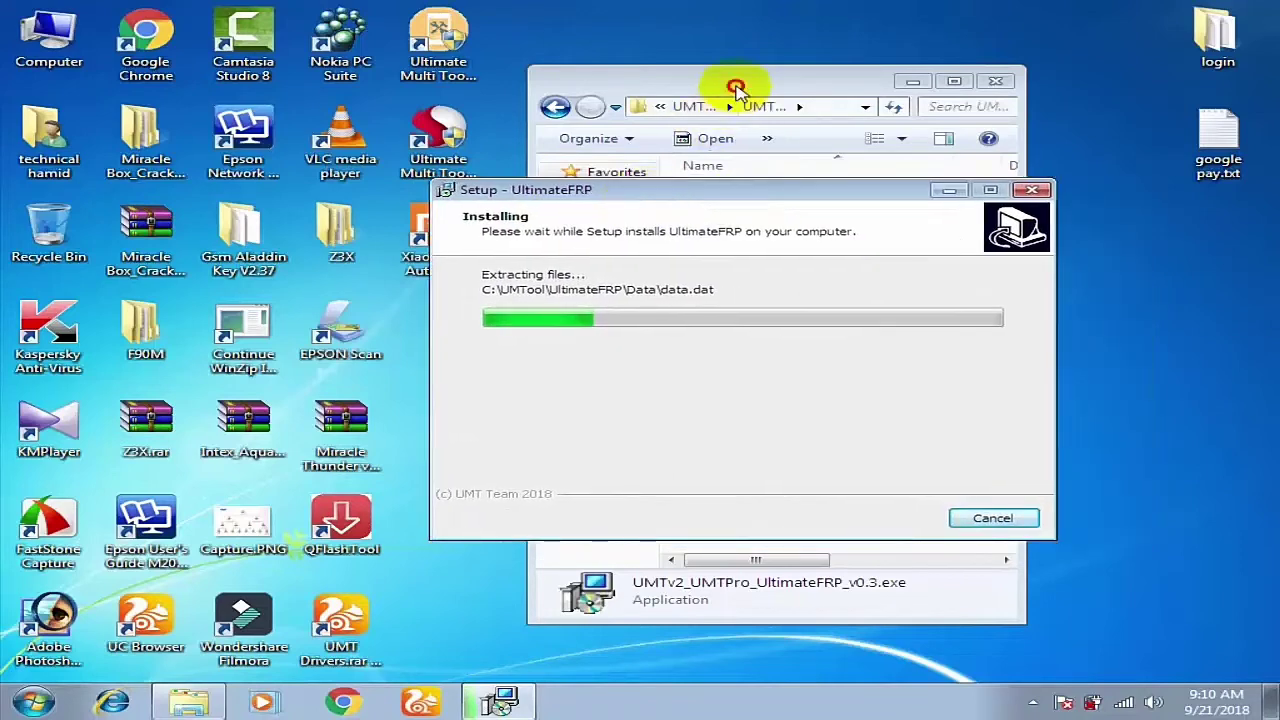
pyautogui.click(736, 90)
pyautogui.click(497, 191)
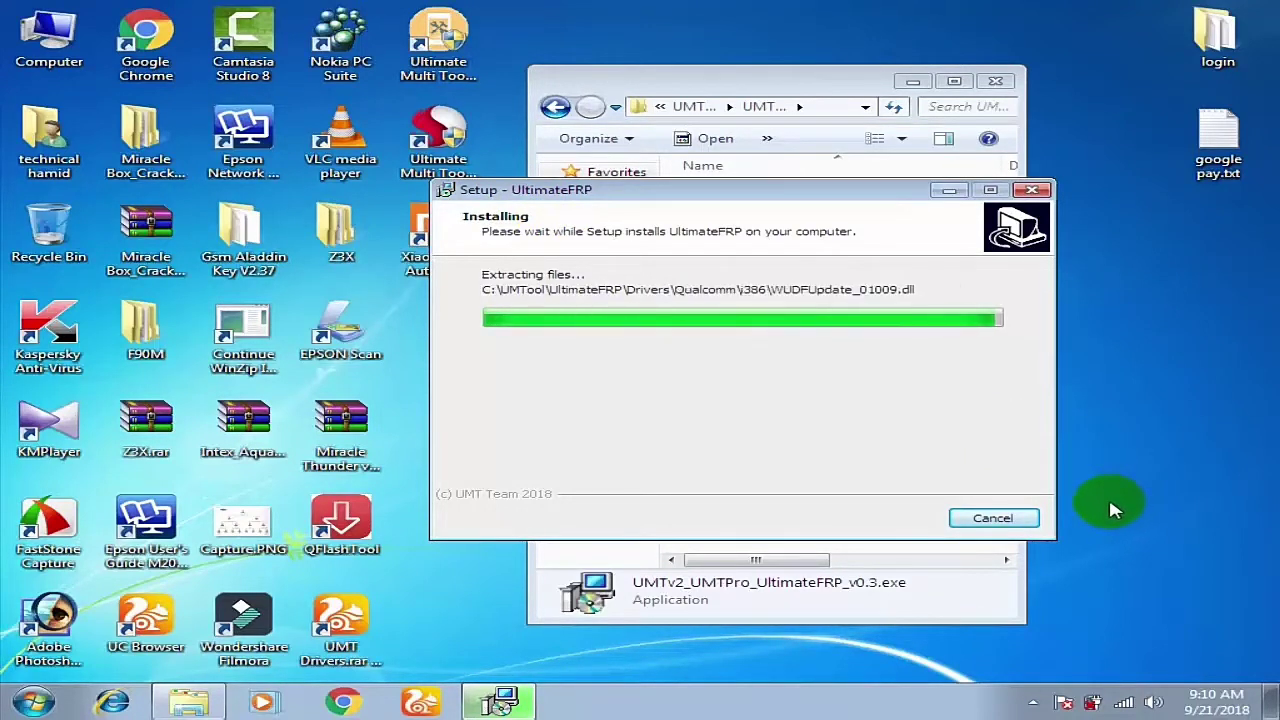
# Step: Finish the UltimateFRP setup without running UltimateFRP
pyautogui.click(912, 520)
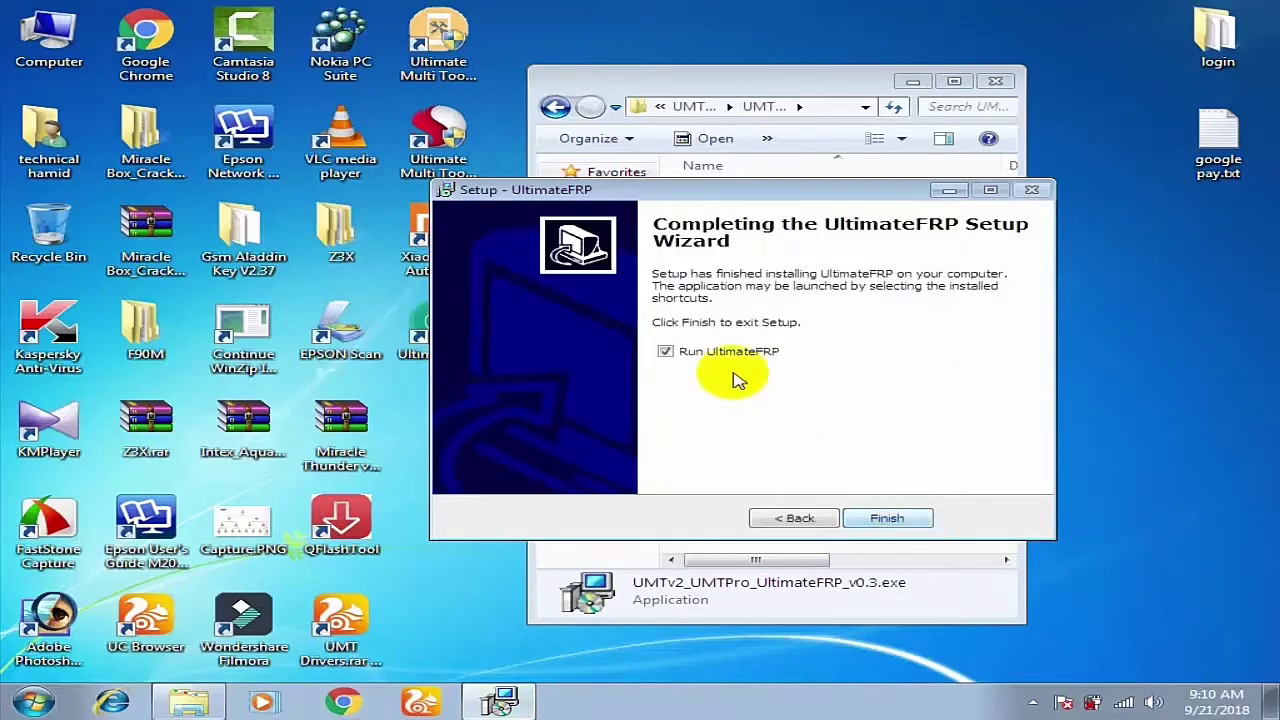
pyautogui.click(666, 351)
pyautogui.click(880, 517)
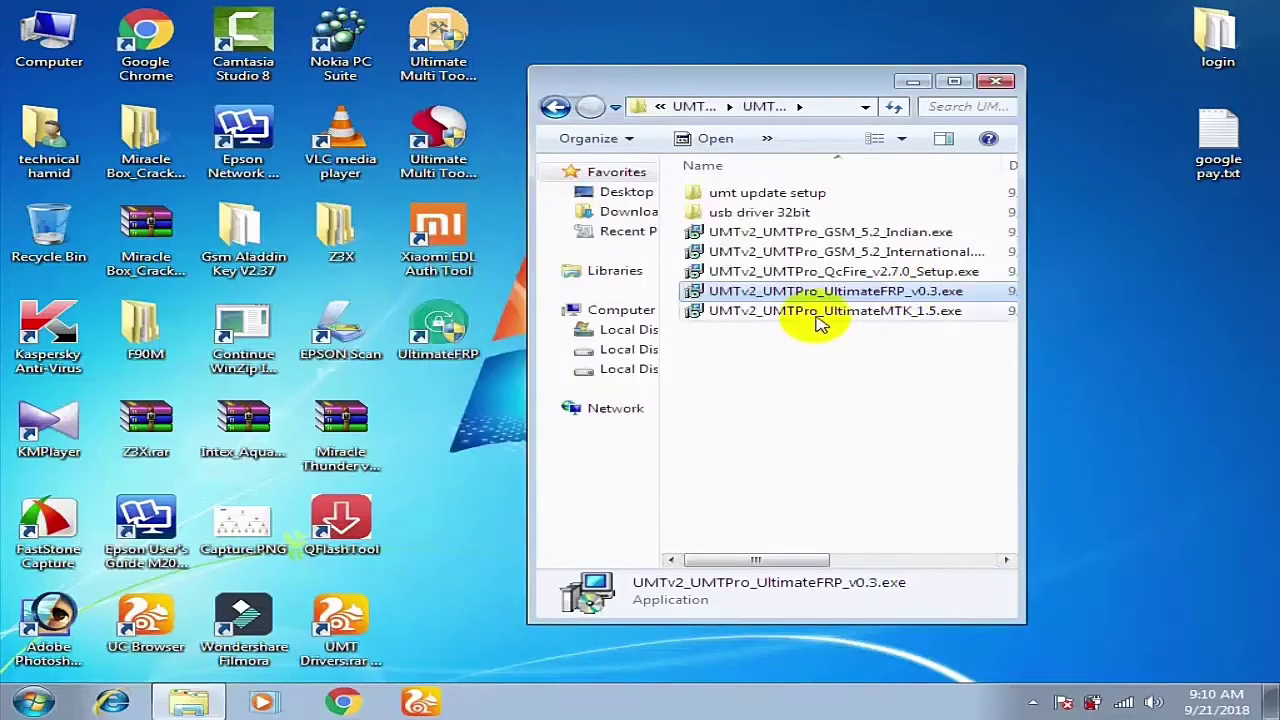
# Step: Run UMTv2_UMTPro_UltimateMTK_1.5.exe, accept the license agreement and start the installation with the default tasks
pyautogui.click(820, 313)
pyautogui.doubleClick(836, 316)
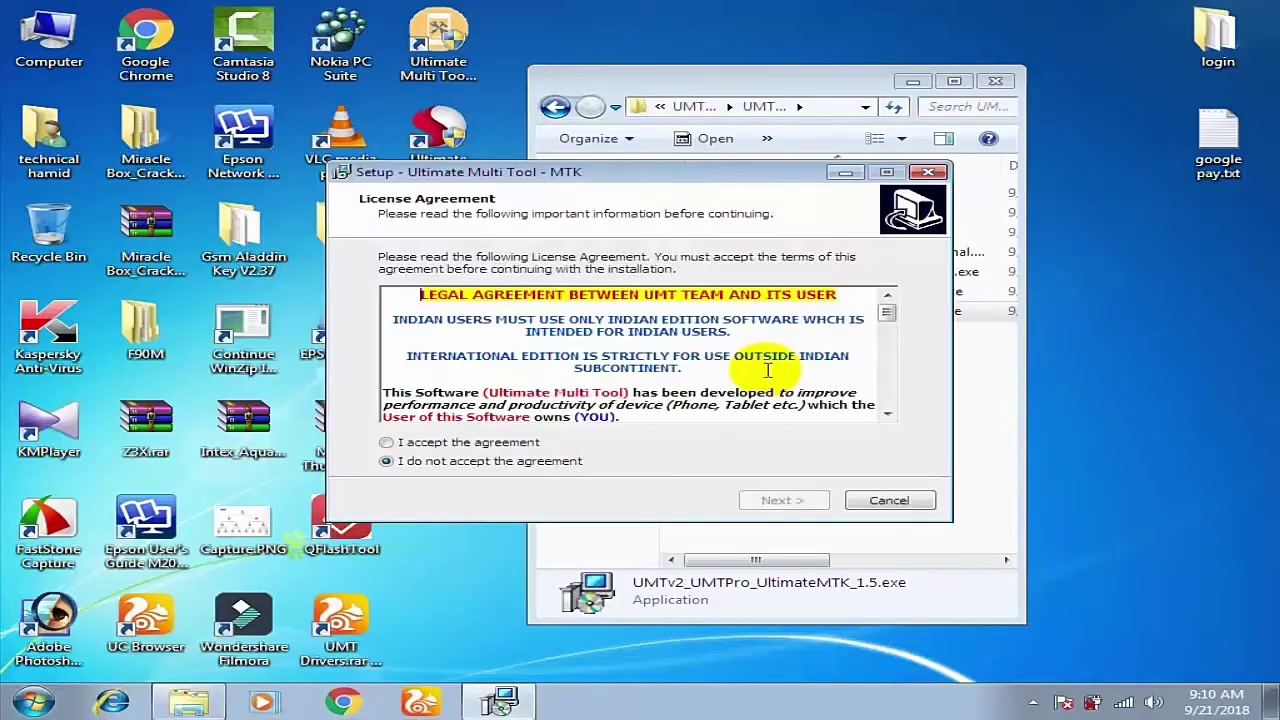
pyautogui.click(420, 444)
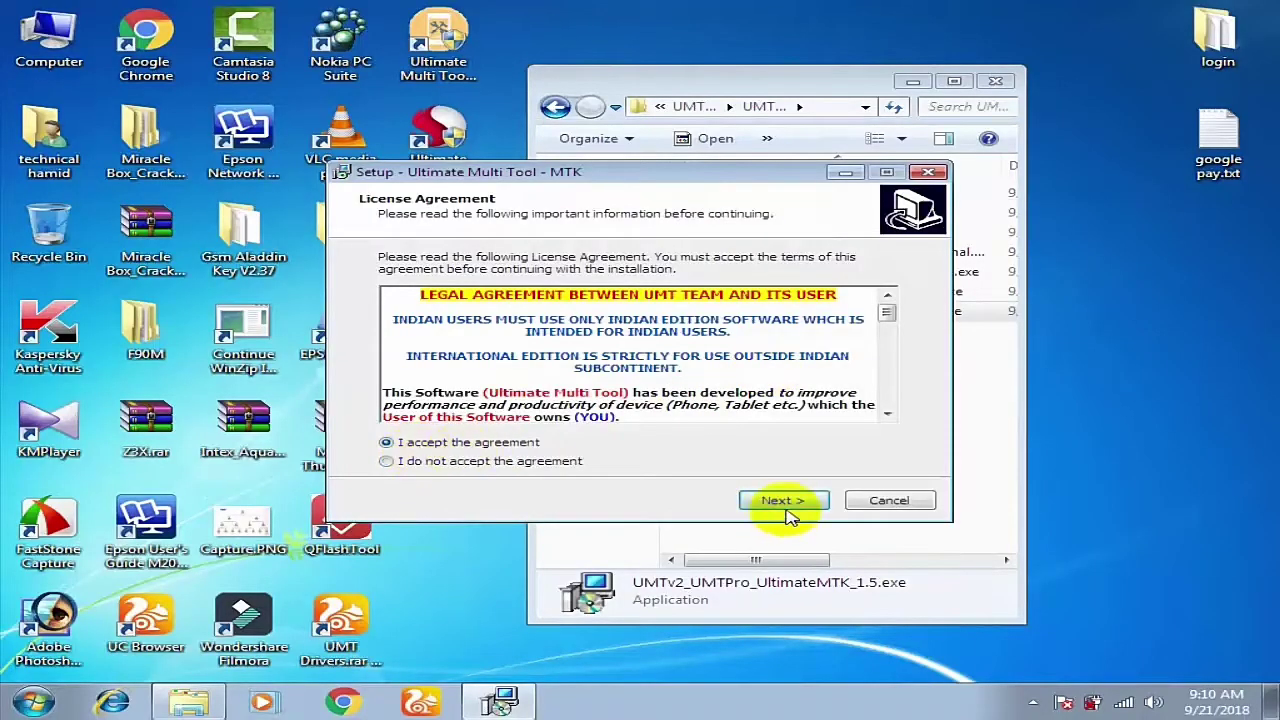
pyautogui.click(786, 513)
pyautogui.click(778, 502)
pyautogui.click(778, 502)
pyautogui.click(780, 502)
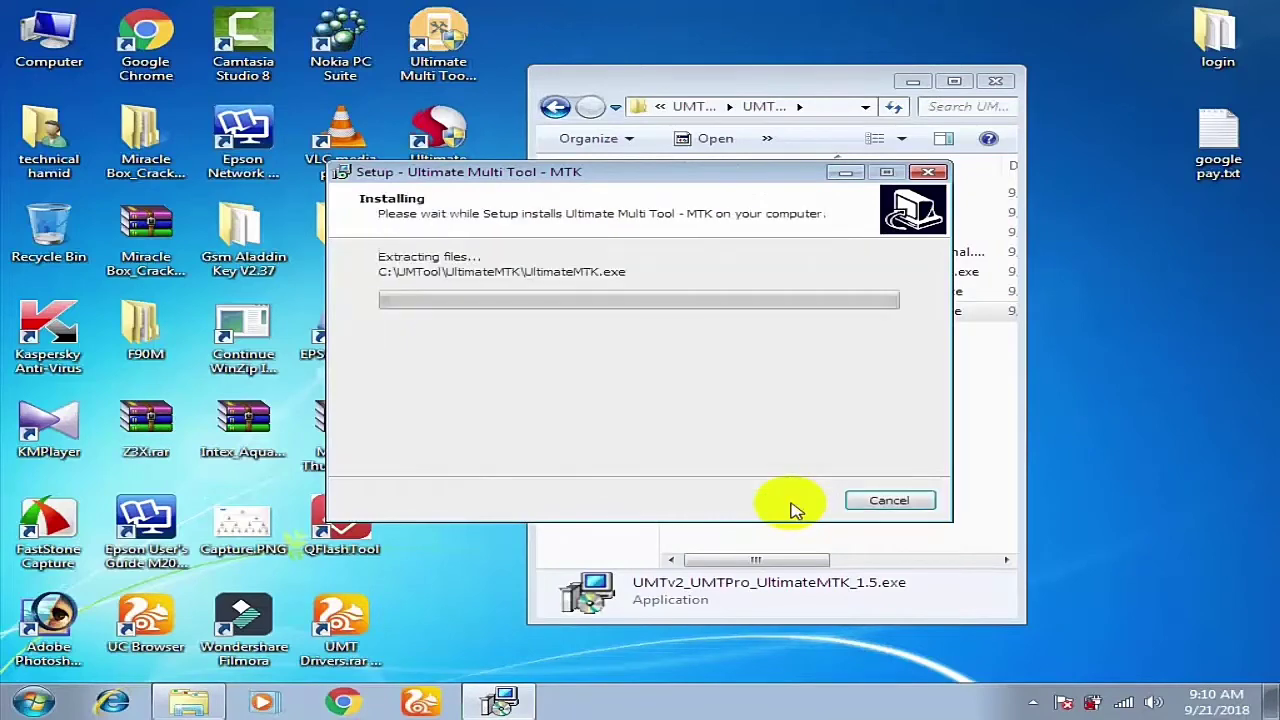
# Step: Bring the Ultimate Multi Tool - MTK setup back to the front and finish it once the files are installed
pyautogui.click(720, 86)
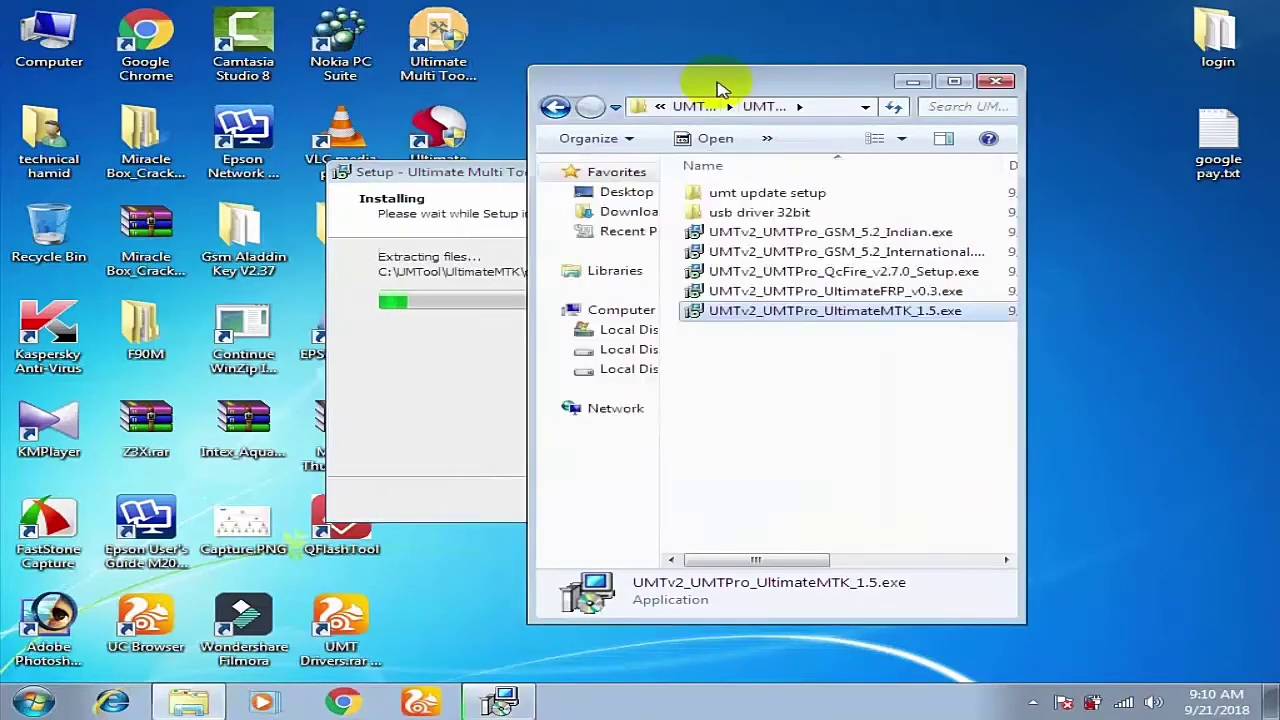
pyautogui.click(512, 181)
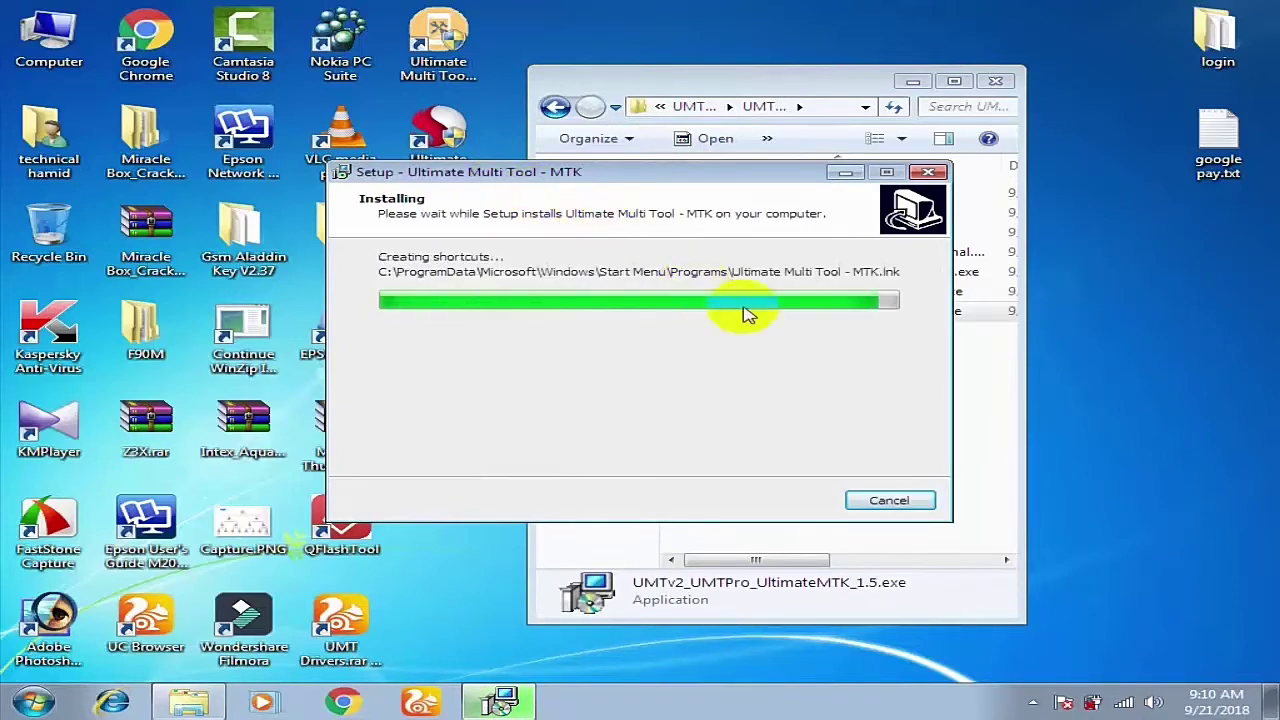
pyautogui.click(812, 502)
pyautogui.click(784, 501)
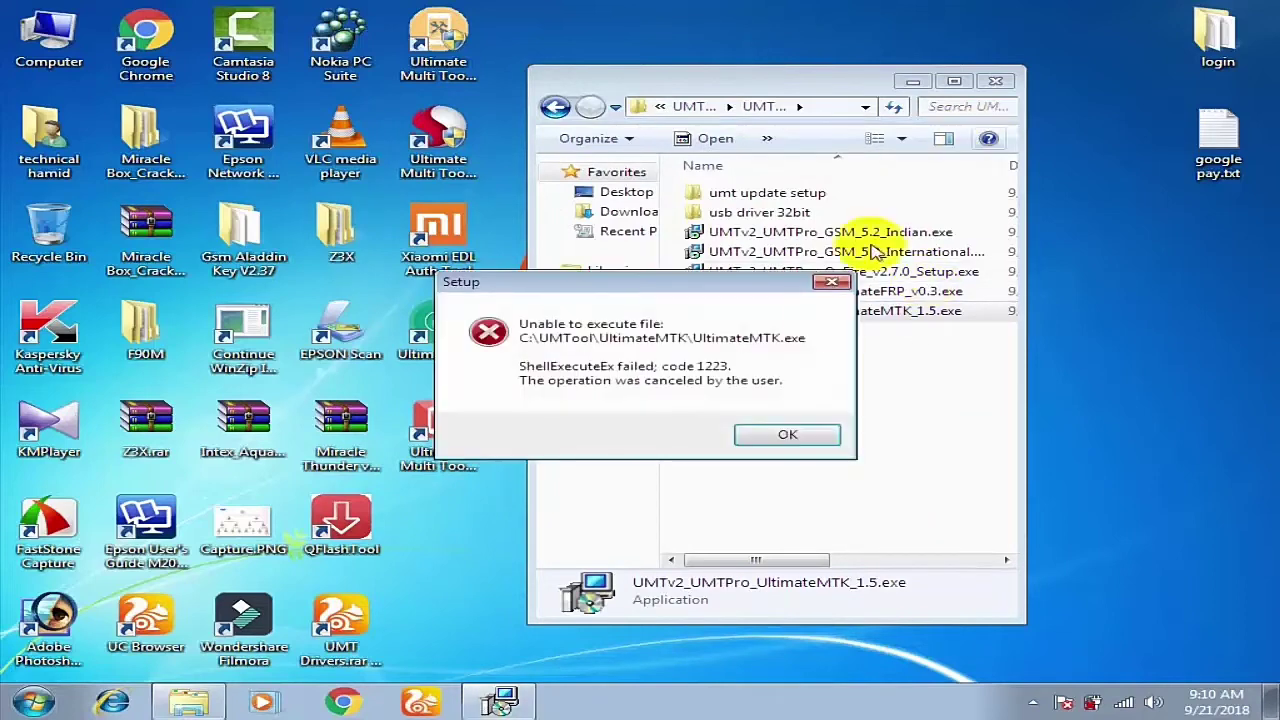
# Step: Dismiss the MTK setup error and install the MediaTek drivers through the Device Driver Installation Wizard
pyautogui.click(787, 434)
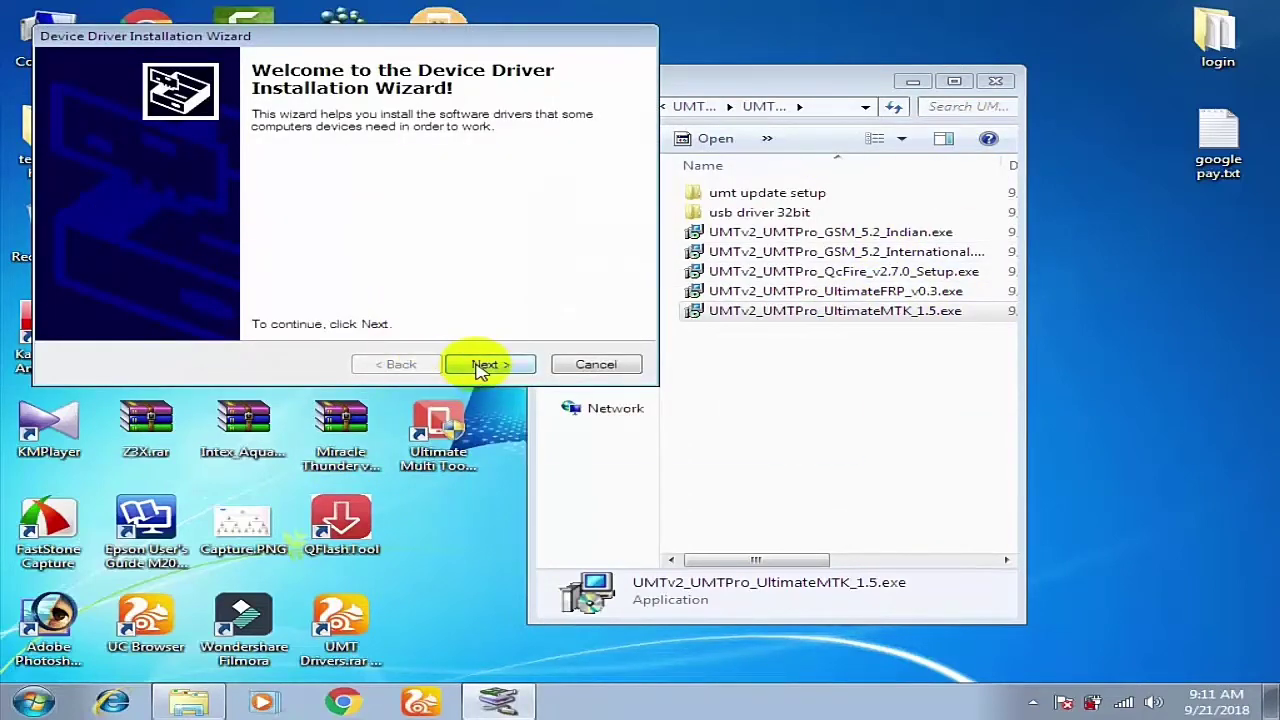
pyautogui.click(482, 366)
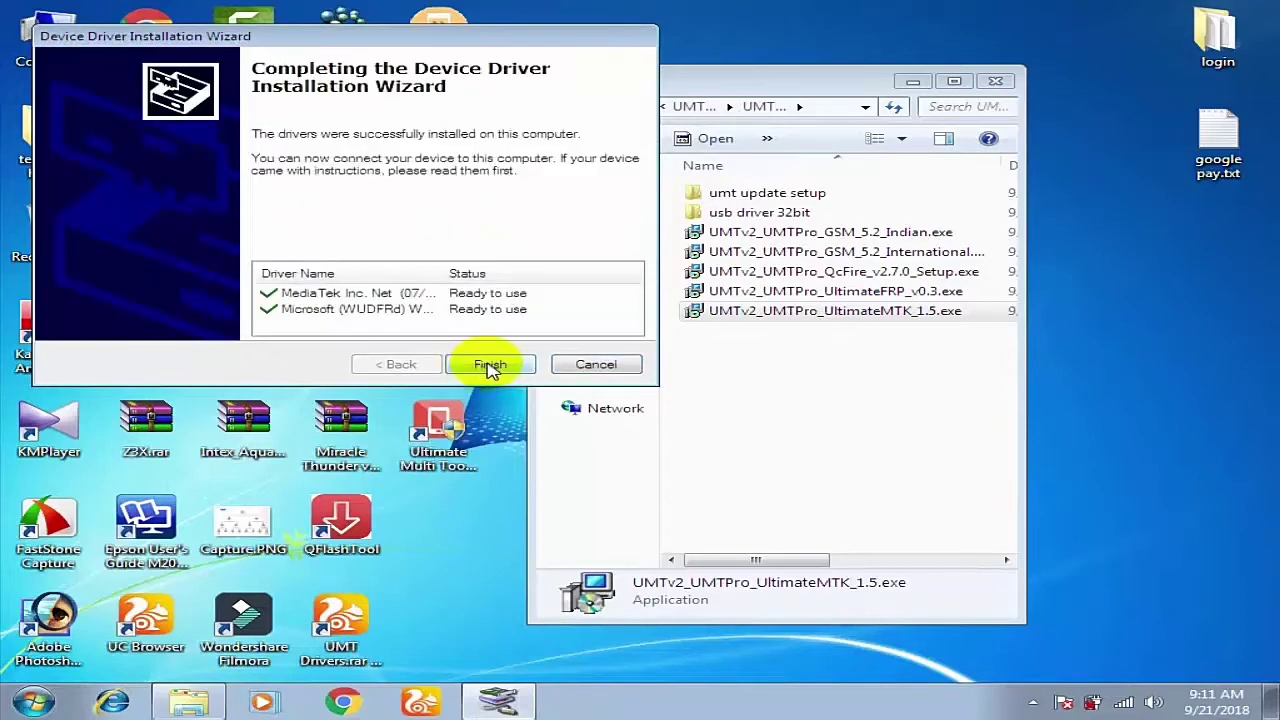
pyautogui.click(490, 366)
# Step: Minimize the installer folder window and move the five new UMT tool shortcuts to an open area of the desktop
pyautogui.click(912, 84)
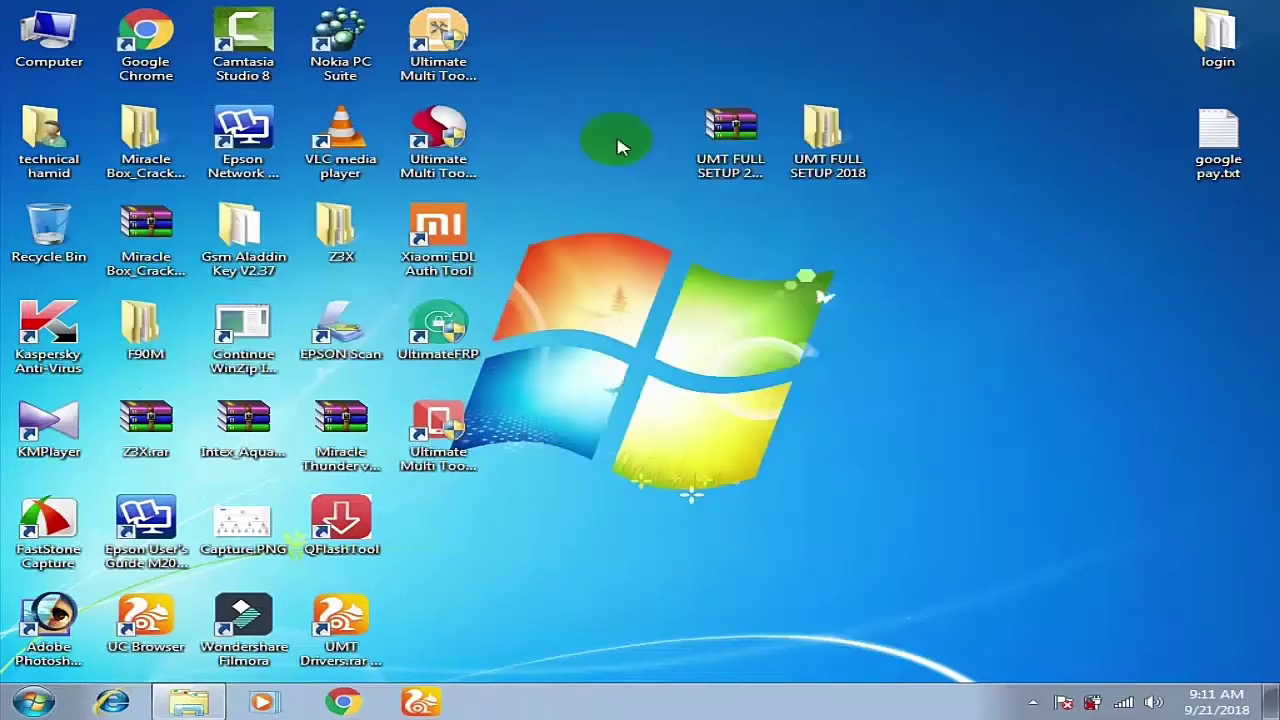
pyautogui.moveTo(592, 5); pyautogui.dragTo(625, 468)
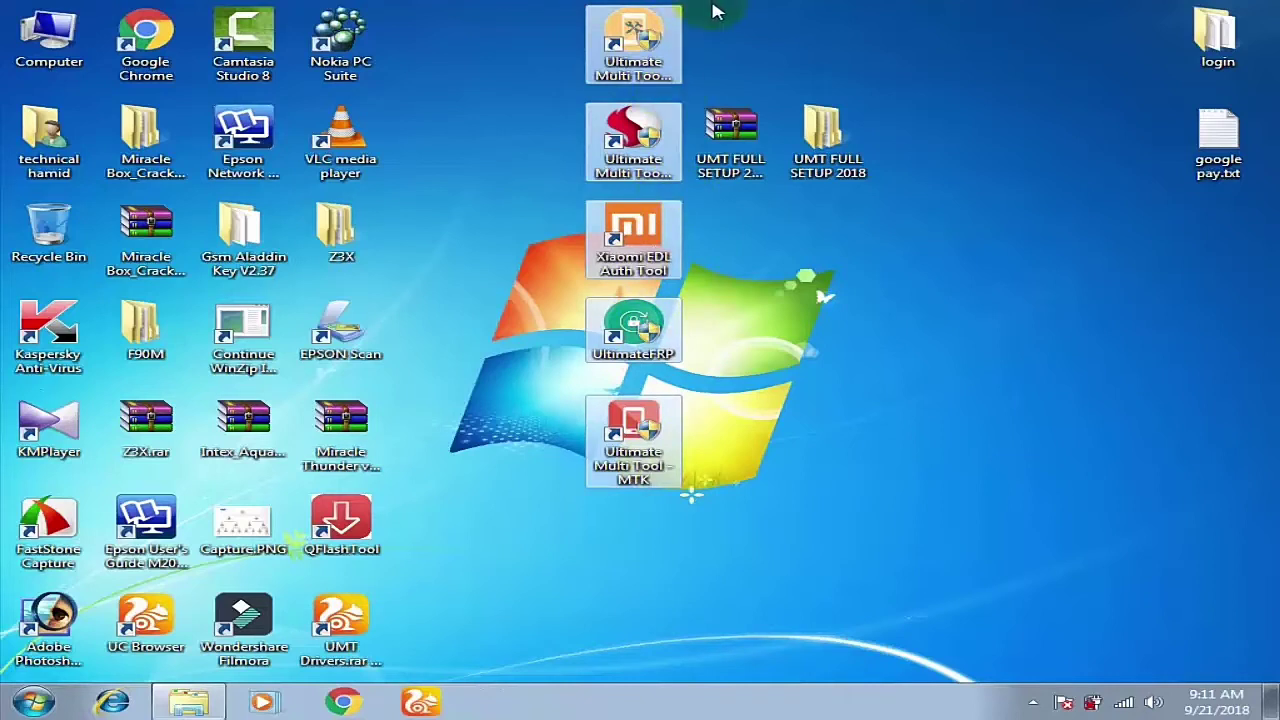
pyautogui.click(650, 30)
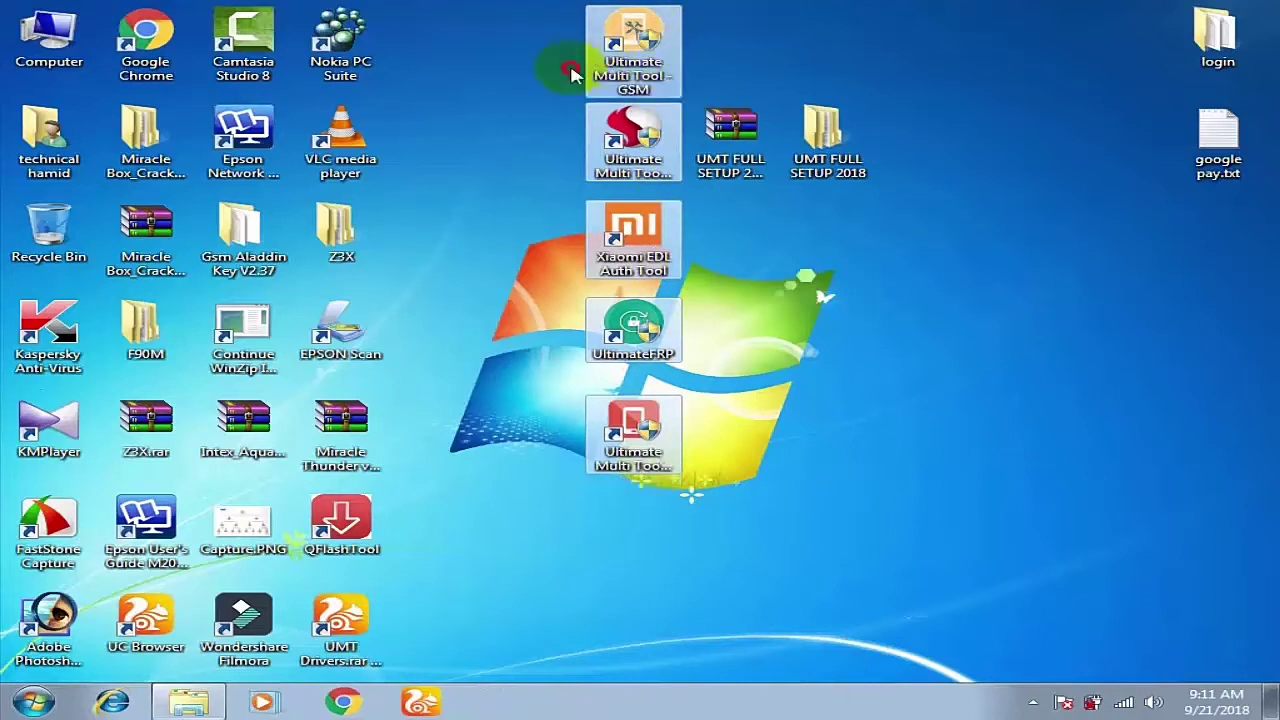
# Step: Move the five UMT shortcuts into the column directly beside the existing desktop icons and deselect them
pyautogui.moveTo(458, 78); pyautogui.dragTo(460, 78)
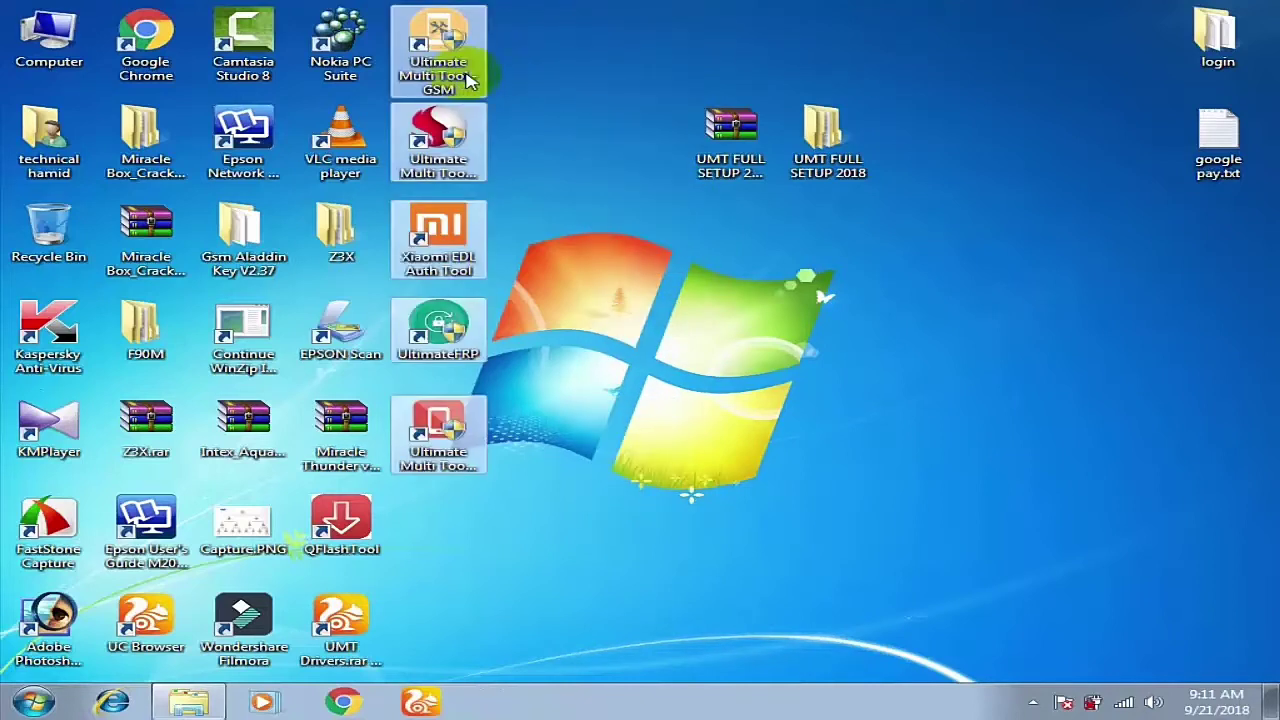
pyautogui.click(620, 115)
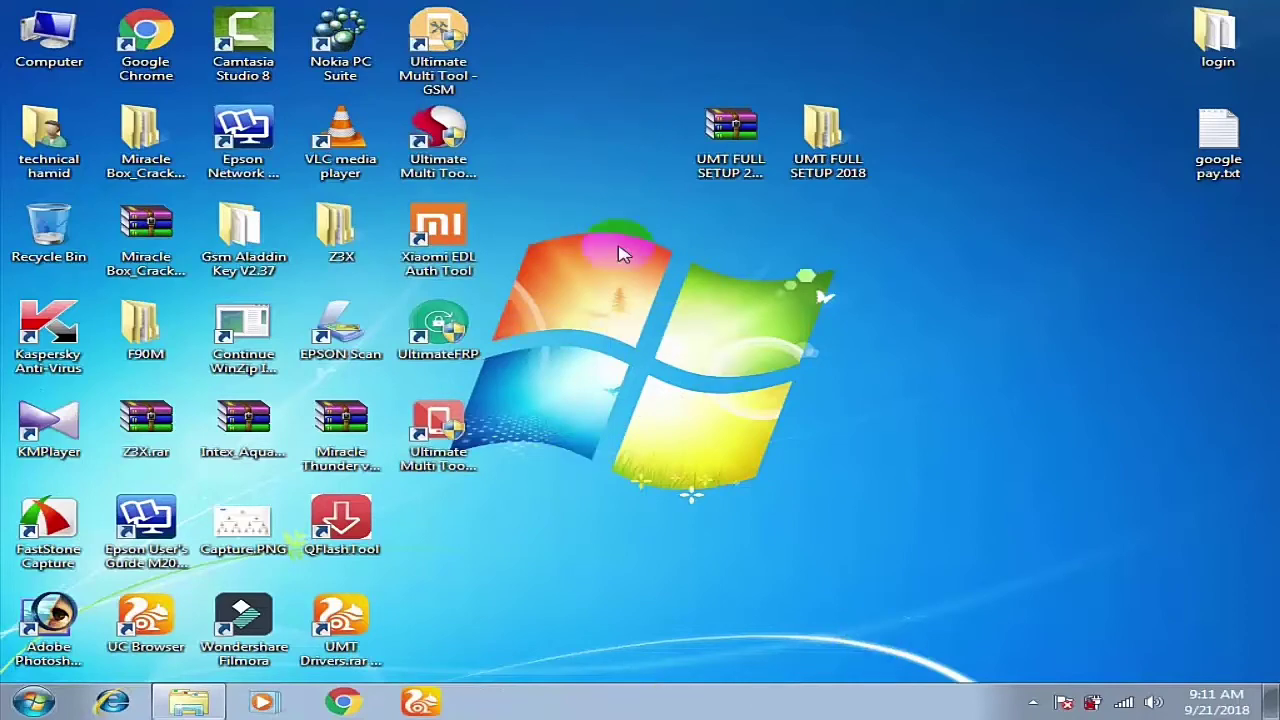
# Step: Launch Ultimate Multi Tool - GSM from its desktop shortcut
pyautogui.click(462, 50)
pyautogui.rightClick(462, 50)
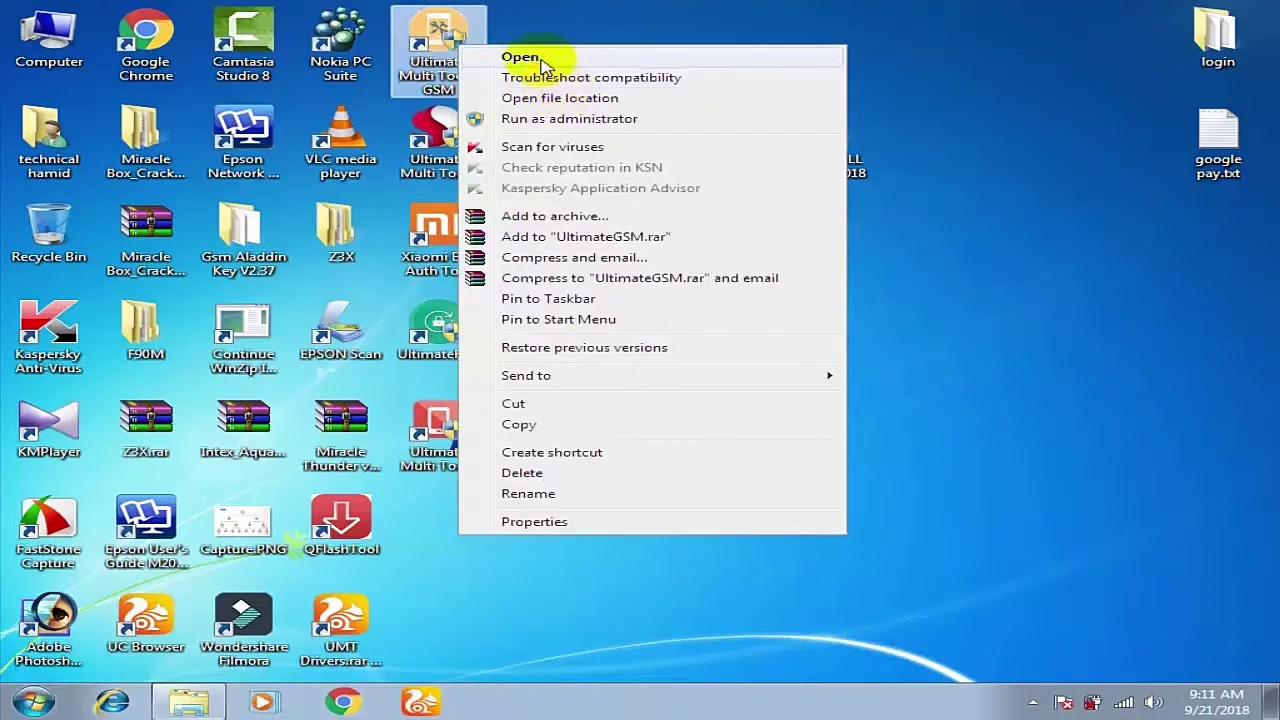
pyautogui.click(538, 58)
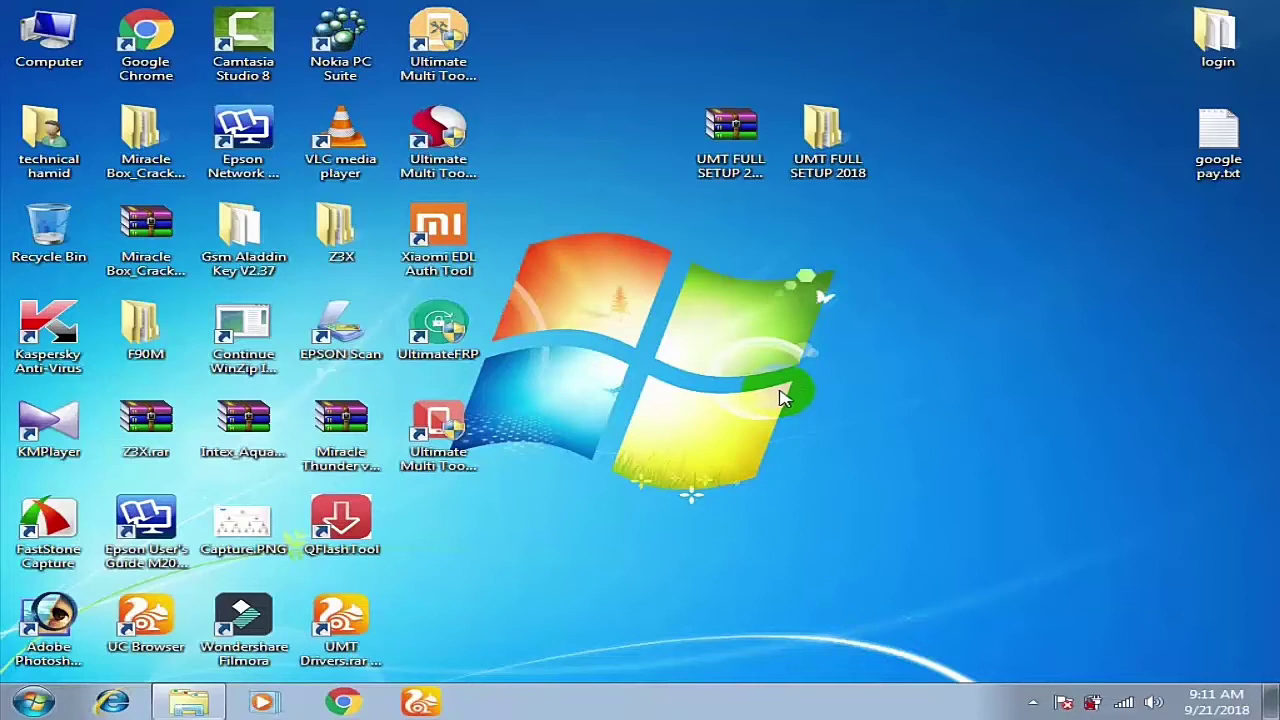
pyautogui.rightClick(624, 171)
pyautogui.rightClick(667, 216)
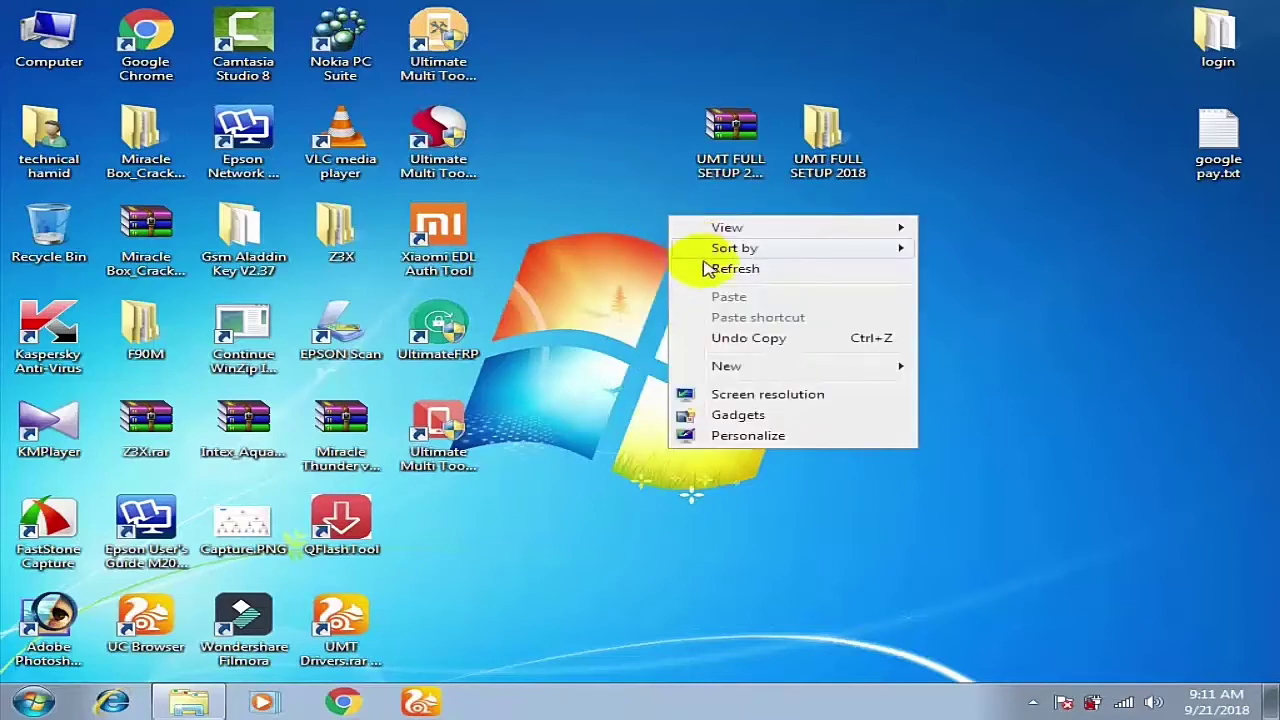
pyautogui.click(706, 268)
pyautogui.rightClick(657, 230)
pyautogui.click(709, 289)
pyautogui.rightClick(634, 229)
pyautogui.click(716, 283)
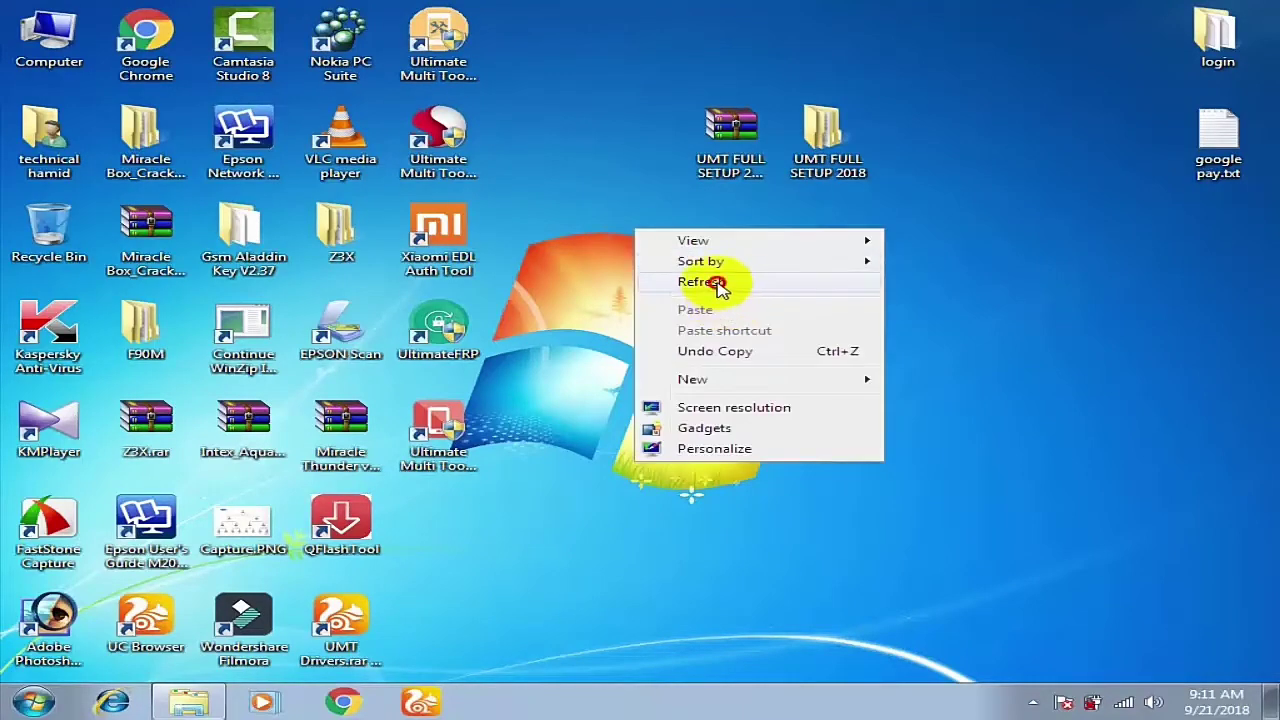
pyautogui.rightClick(658, 237)
pyautogui.click(720, 293)
pyautogui.rightClick(660, 251)
pyautogui.click(697, 299)
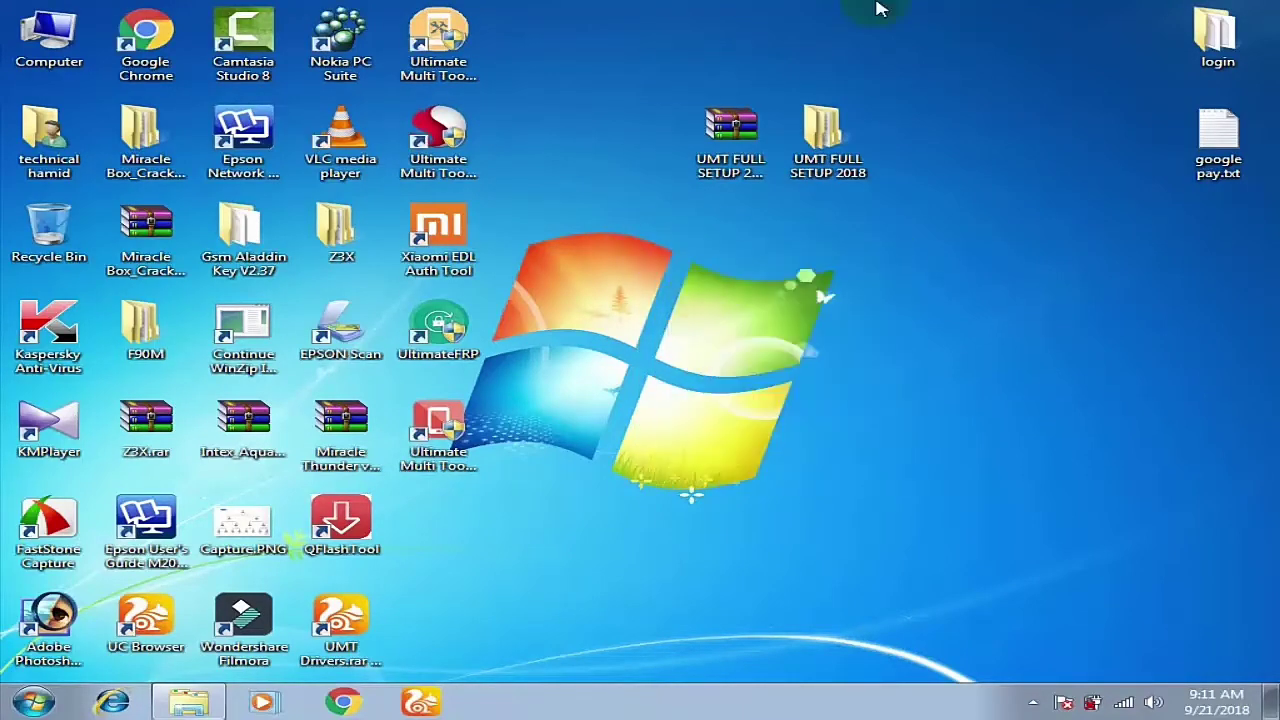
# Step: View the computer's System properties, leave them again and dismiss the error raised by the GSM tool
pyautogui.rightClick(45, 33)
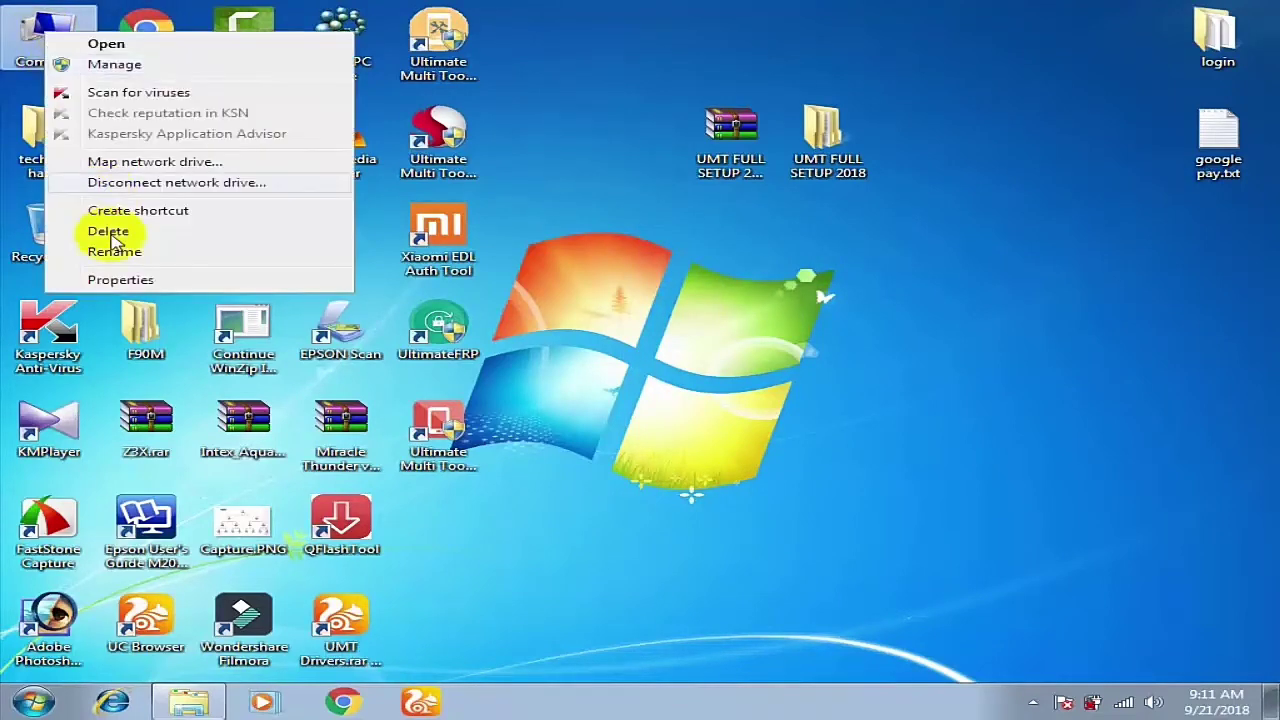
pyautogui.click(128, 279)
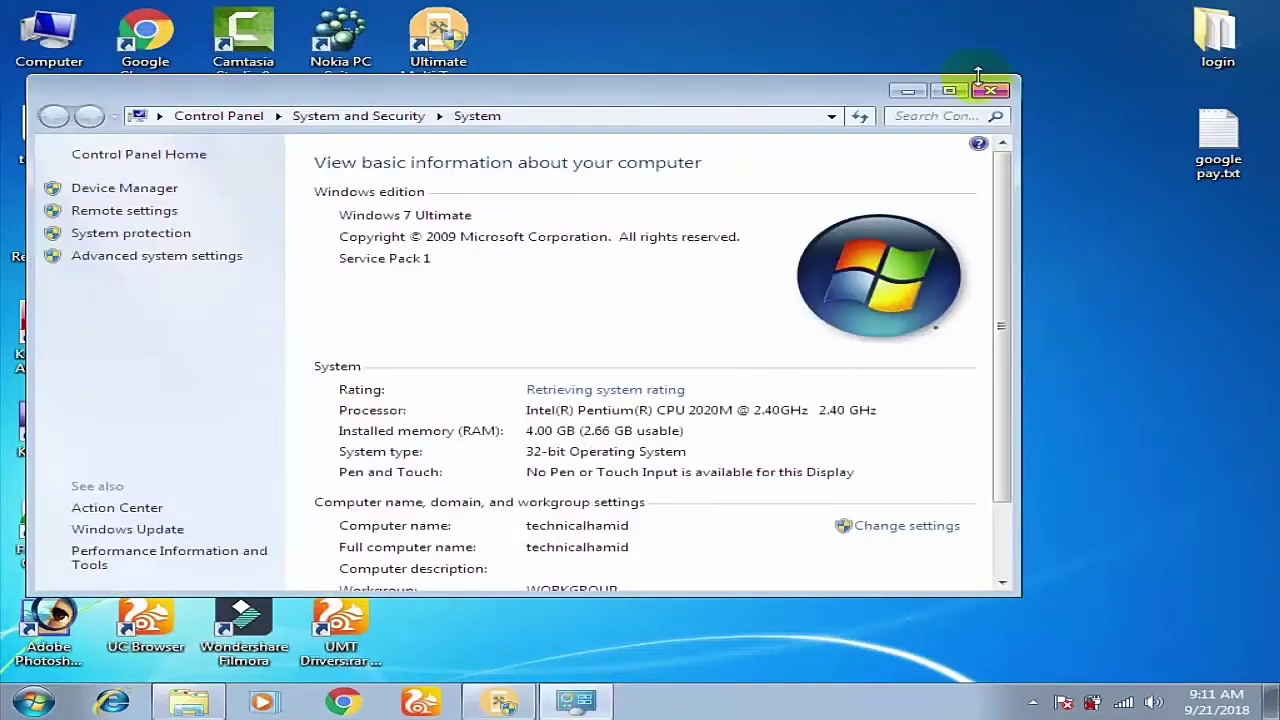
pyautogui.hotkey('alt', 'F4')
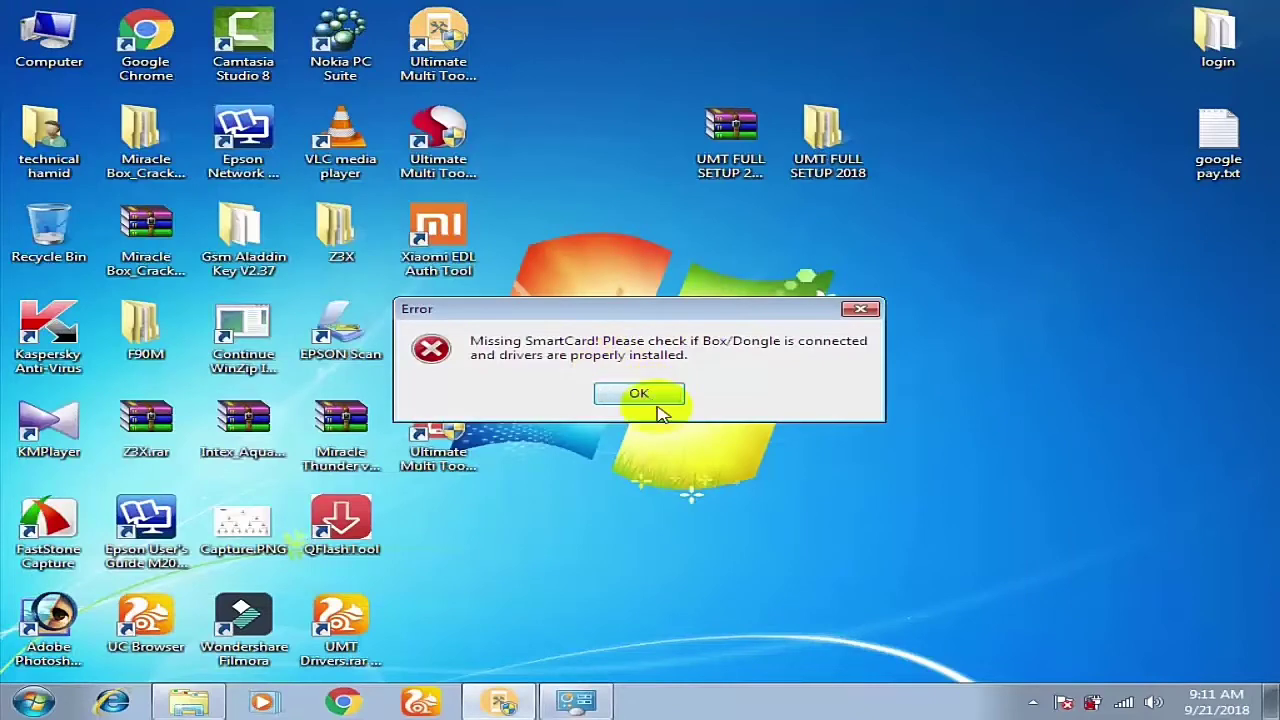
pyautogui.click(650, 396)
# Step: Open Device Manager from the computer's properties, check the smart card readers and unrecognized devices, and clear both windows away
pyautogui.rightClick(48, 35)
pyautogui.click(172, 285)
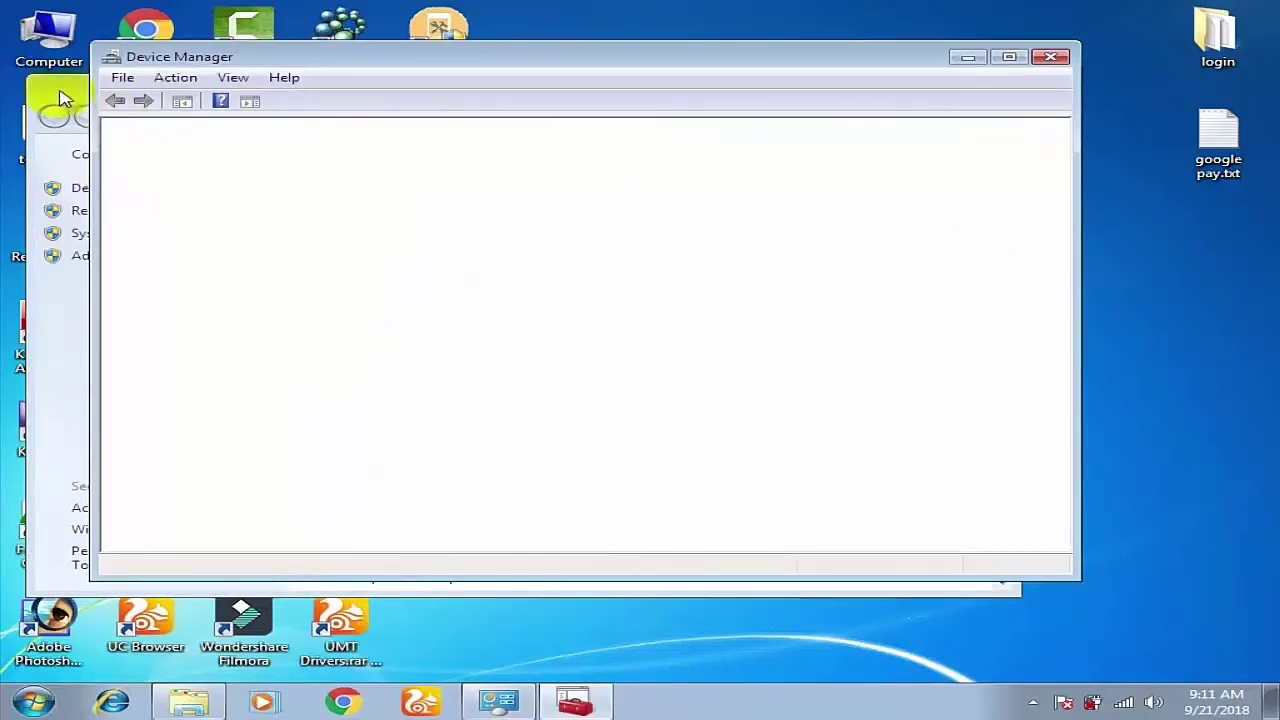
pyautogui.click(58, 94)
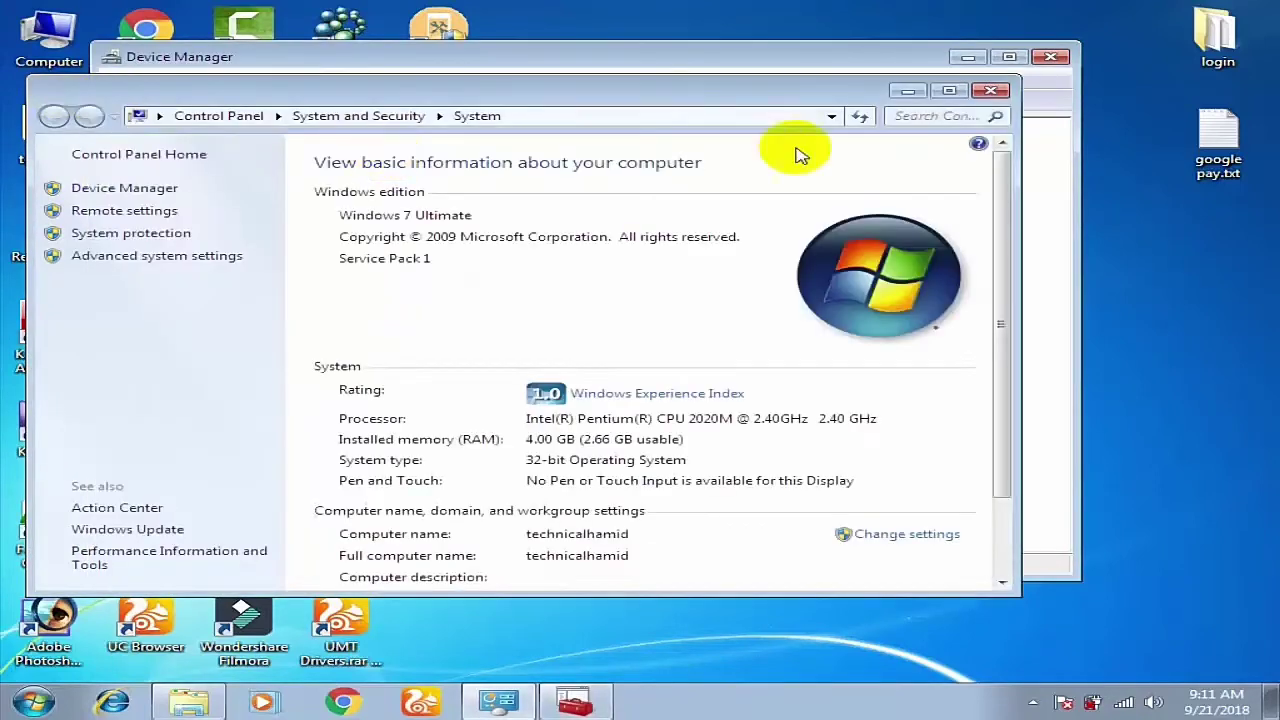
pyautogui.click(990, 90)
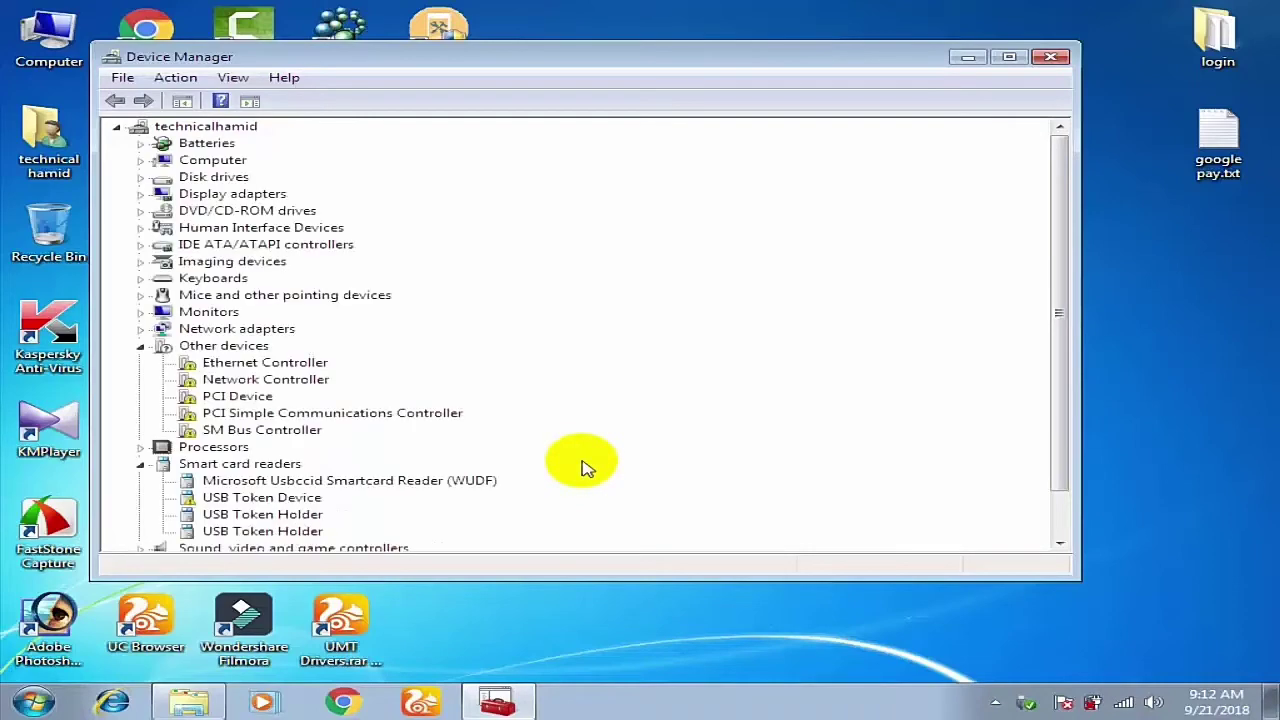
pyautogui.click(968, 58)
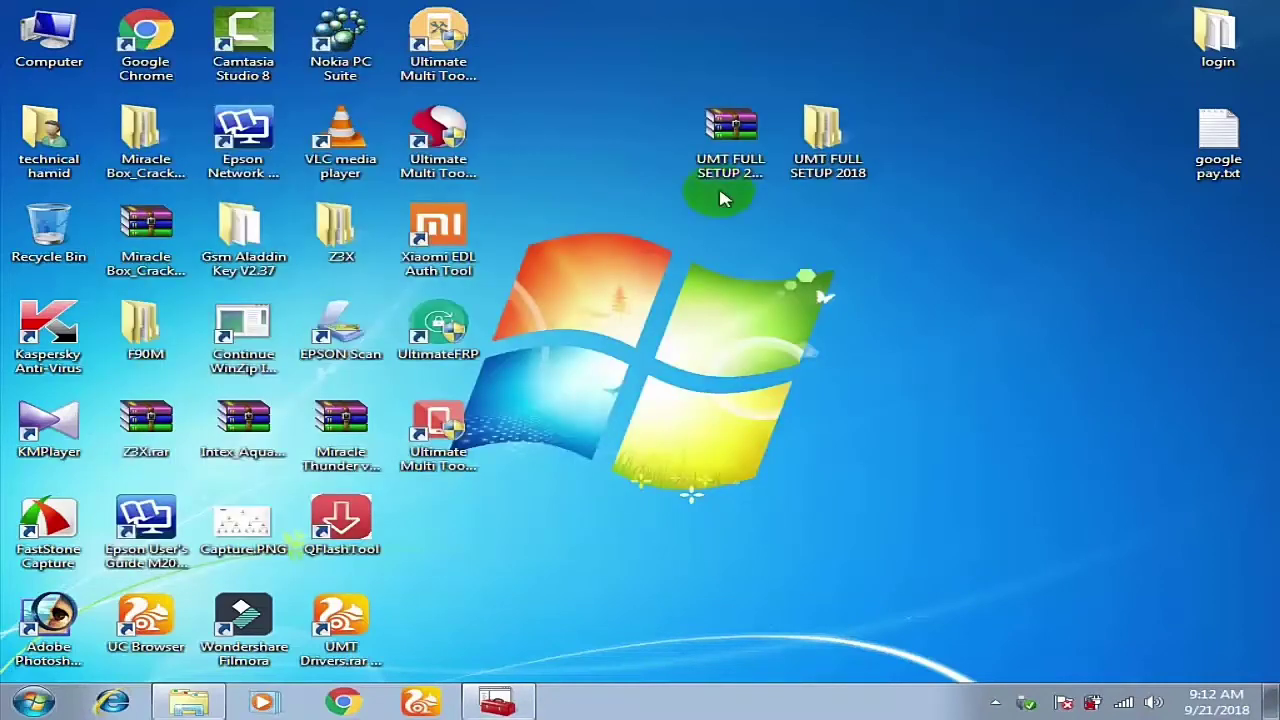
# Step: Open the Drivers folder inside the 32-bit USB driver folder of UMT FULL SETUP 2018
pyautogui.doubleClick(828, 150)
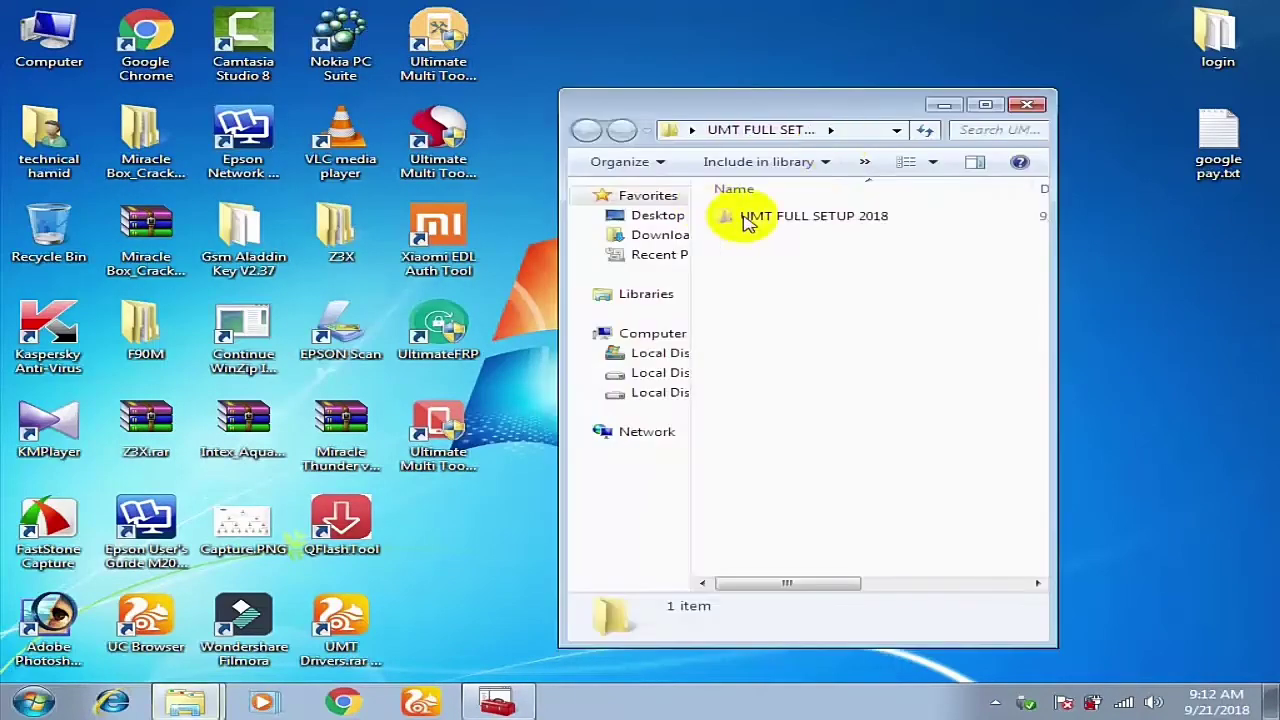
pyautogui.doubleClick(838, 222)
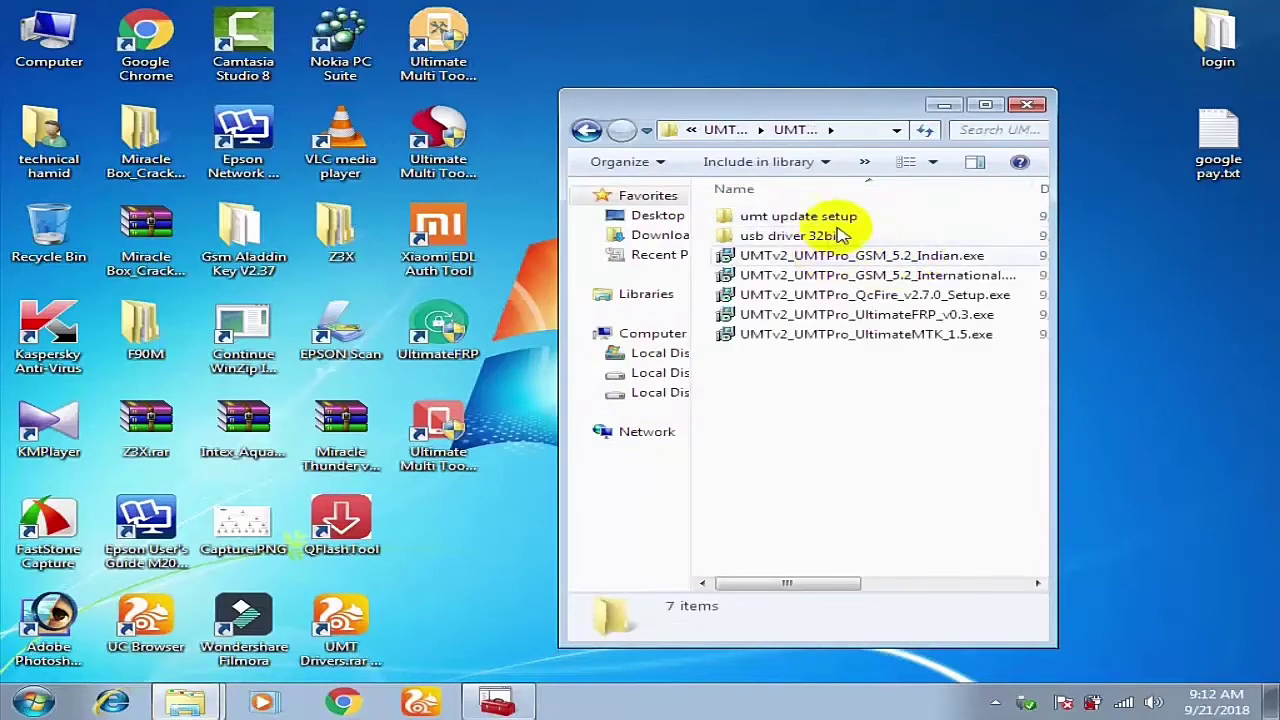
pyautogui.doubleClick(840, 234)
pyautogui.doubleClick(832, 236)
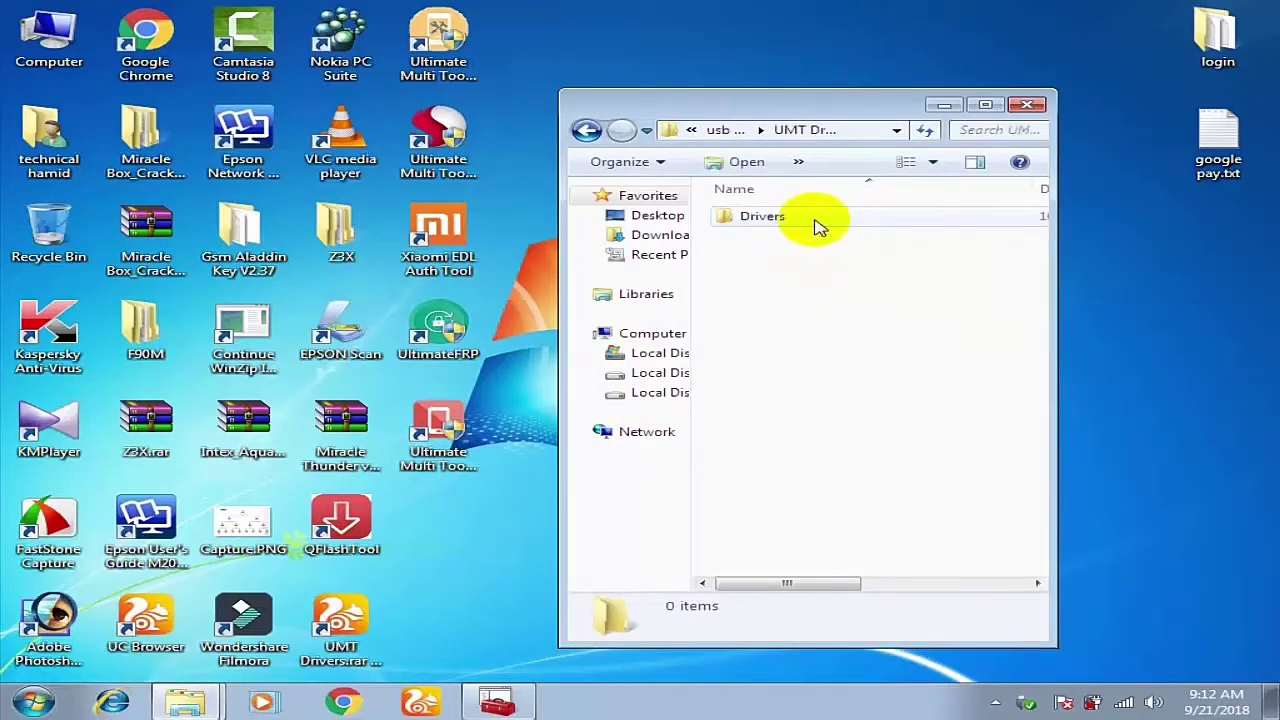
pyautogui.doubleClick(815, 220)
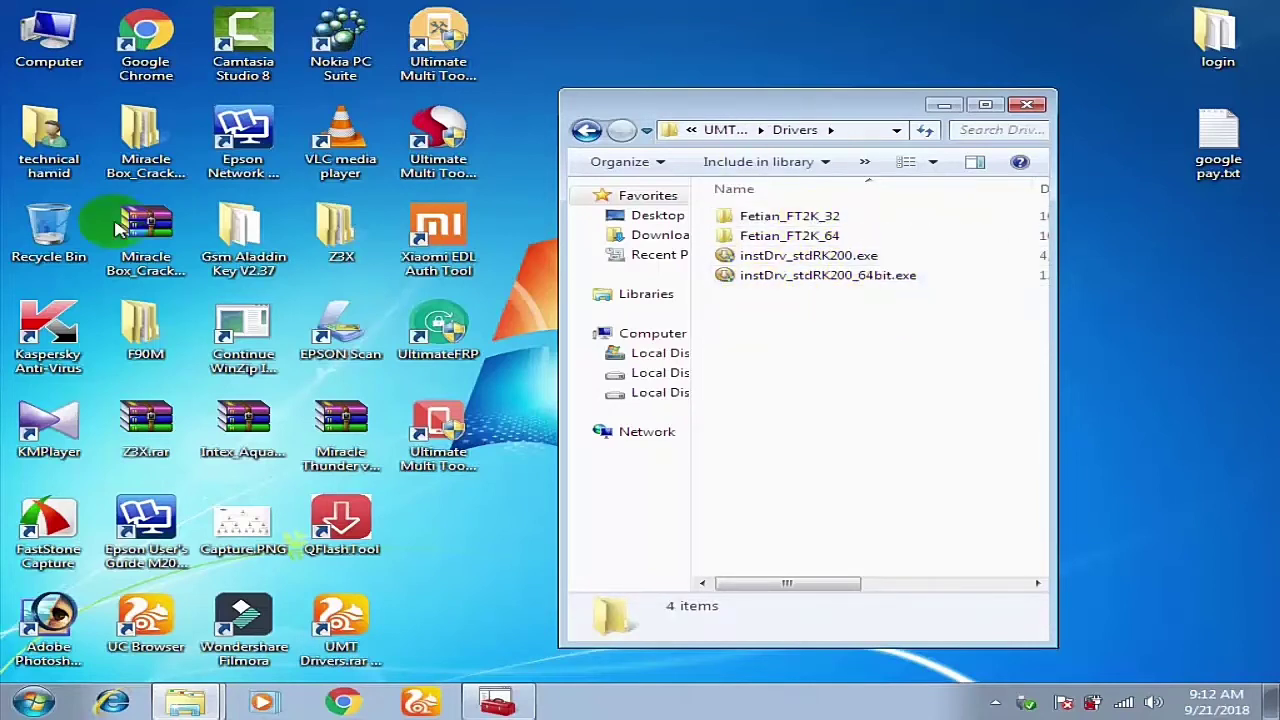
# Step: Check the system type in the computer's properties to choose between instDrv_stdRK200.exe and instDrv_stdRK200_64bit.exe
pyautogui.click(851, 255)
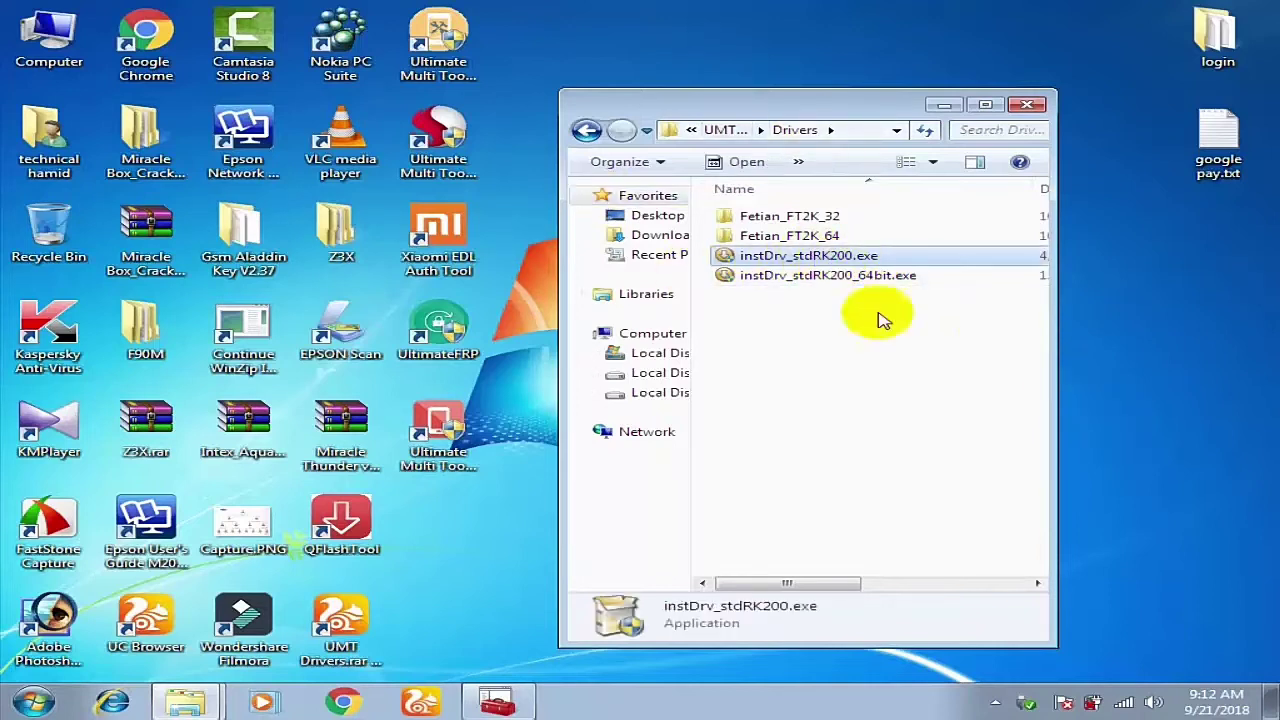
pyautogui.click(864, 277)
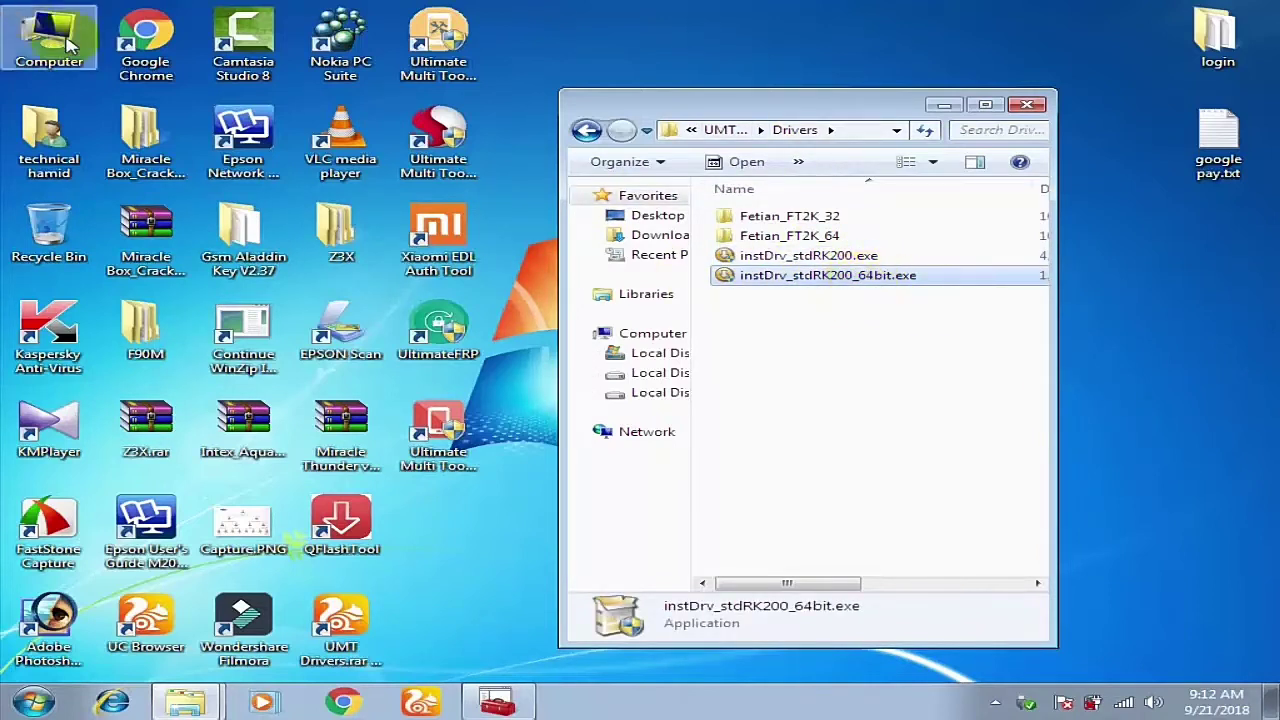
pyautogui.click(851, 255)
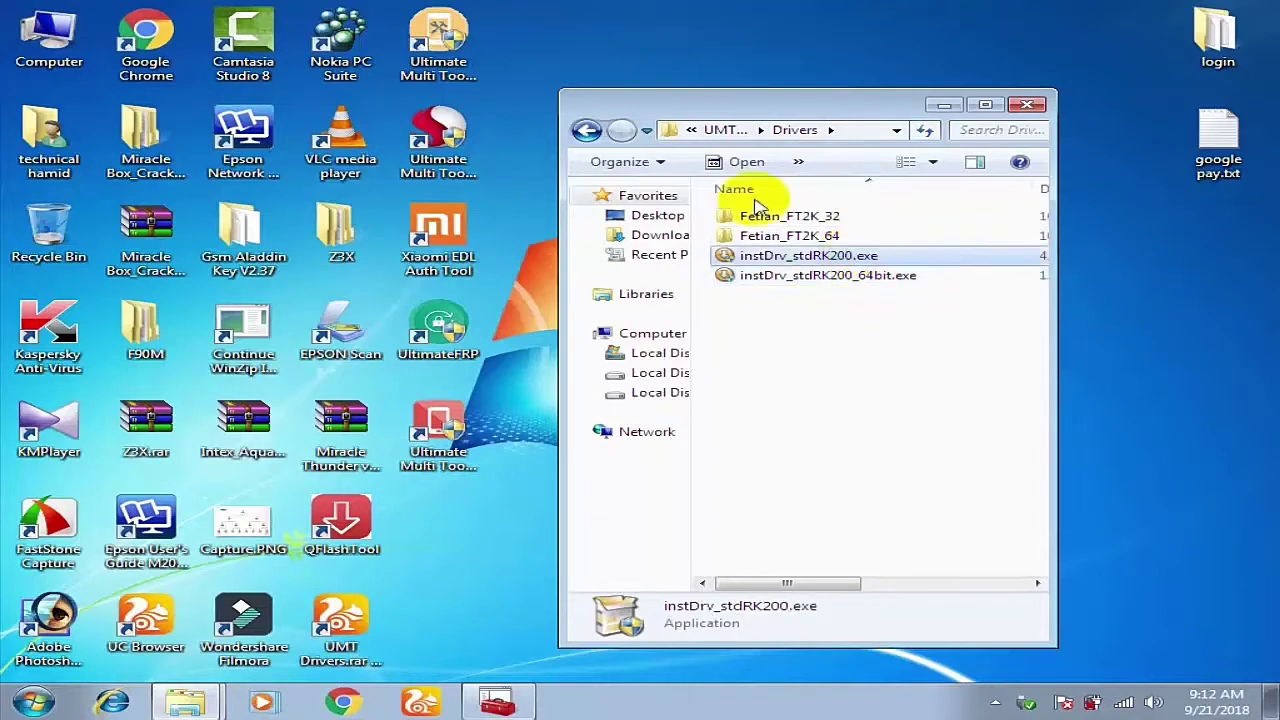
pyautogui.rightClick(58, 14)
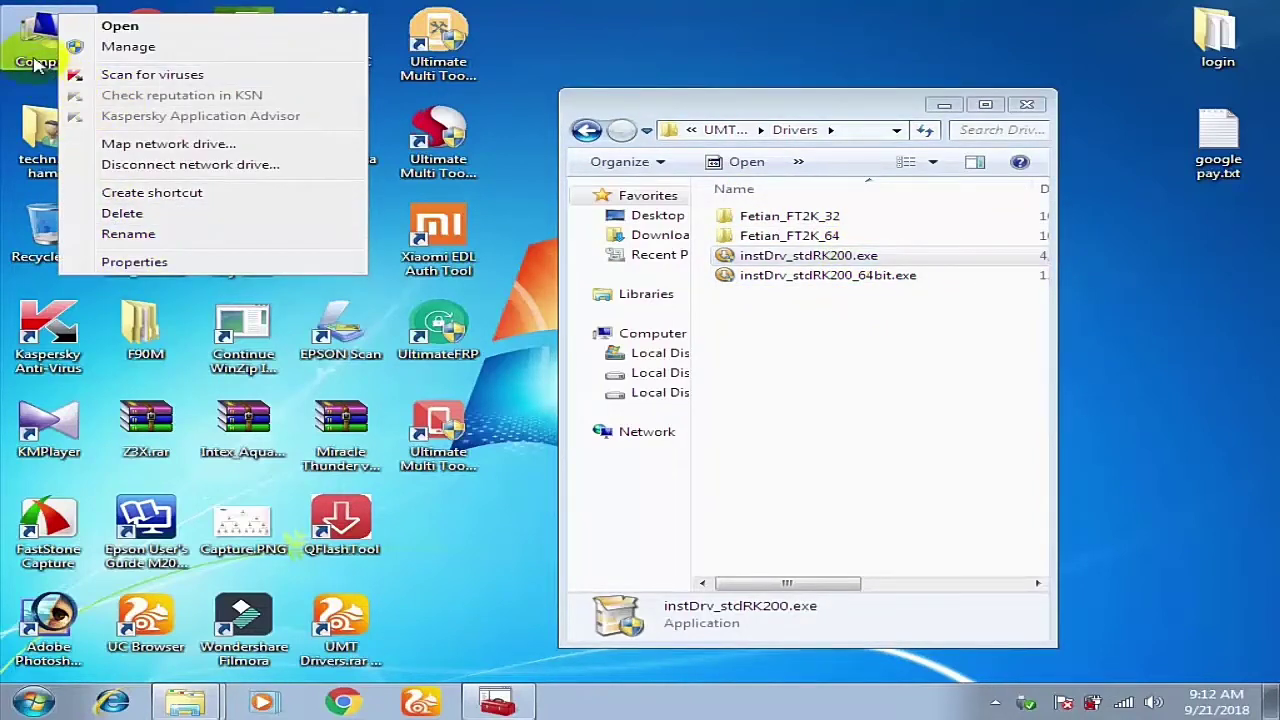
pyautogui.click(130, 263)
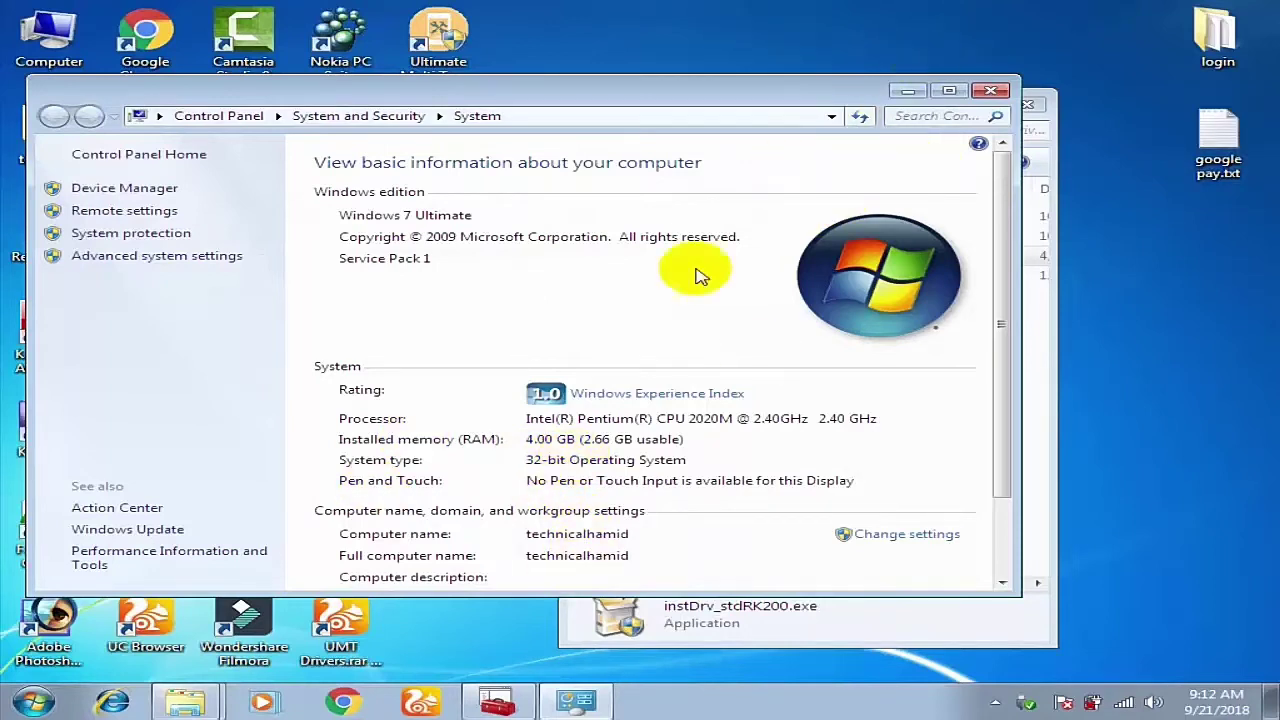
pyautogui.click(908, 92)
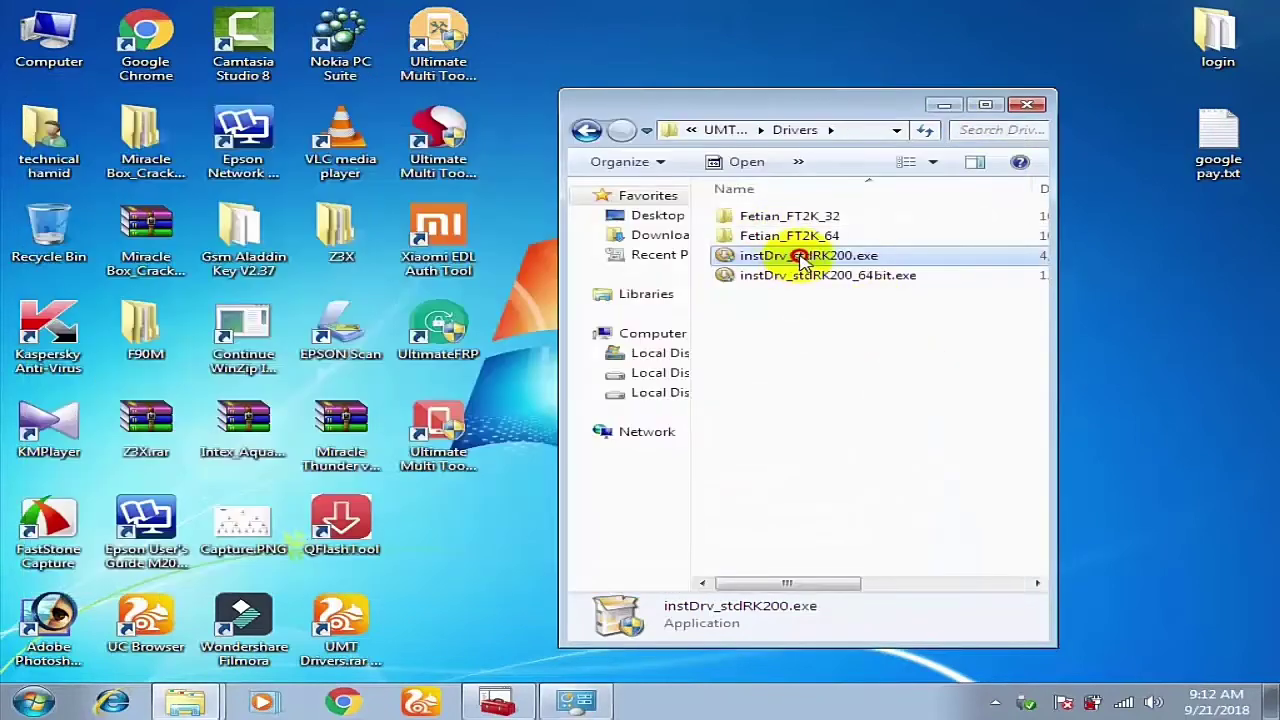
# Step: Run instDrv_stdRK200.exe, quit the ROCKEY200 Driver Uninstall wizard and compatibility assistant without changes, and close the driver folder window
pyautogui.doubleClick(803, 257)
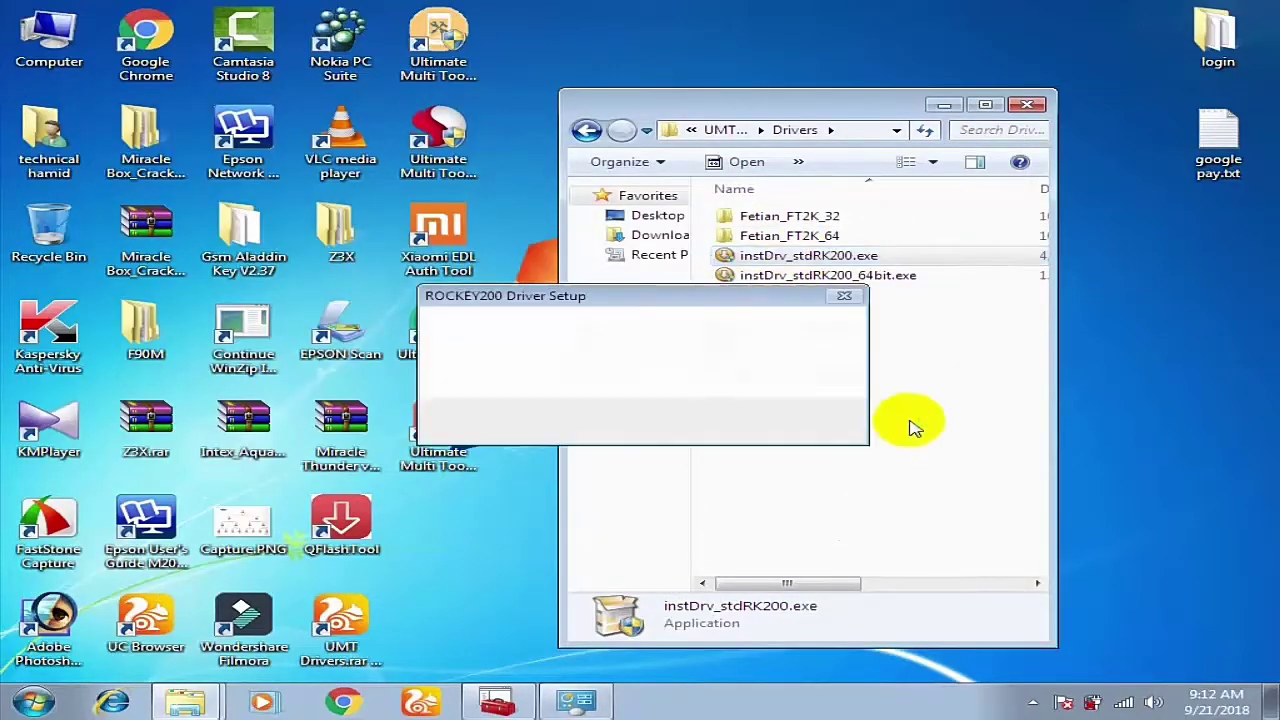
pyautogui.click(681, 421)
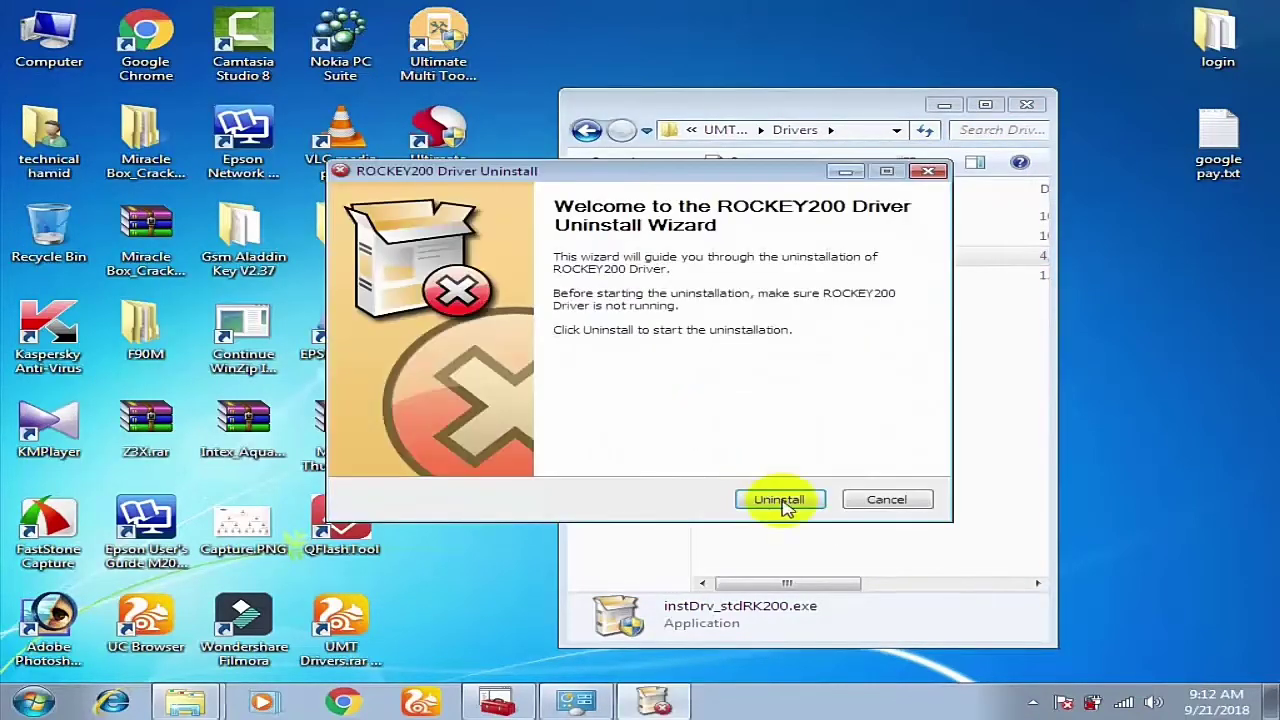
pyautogui.click(890, 499)
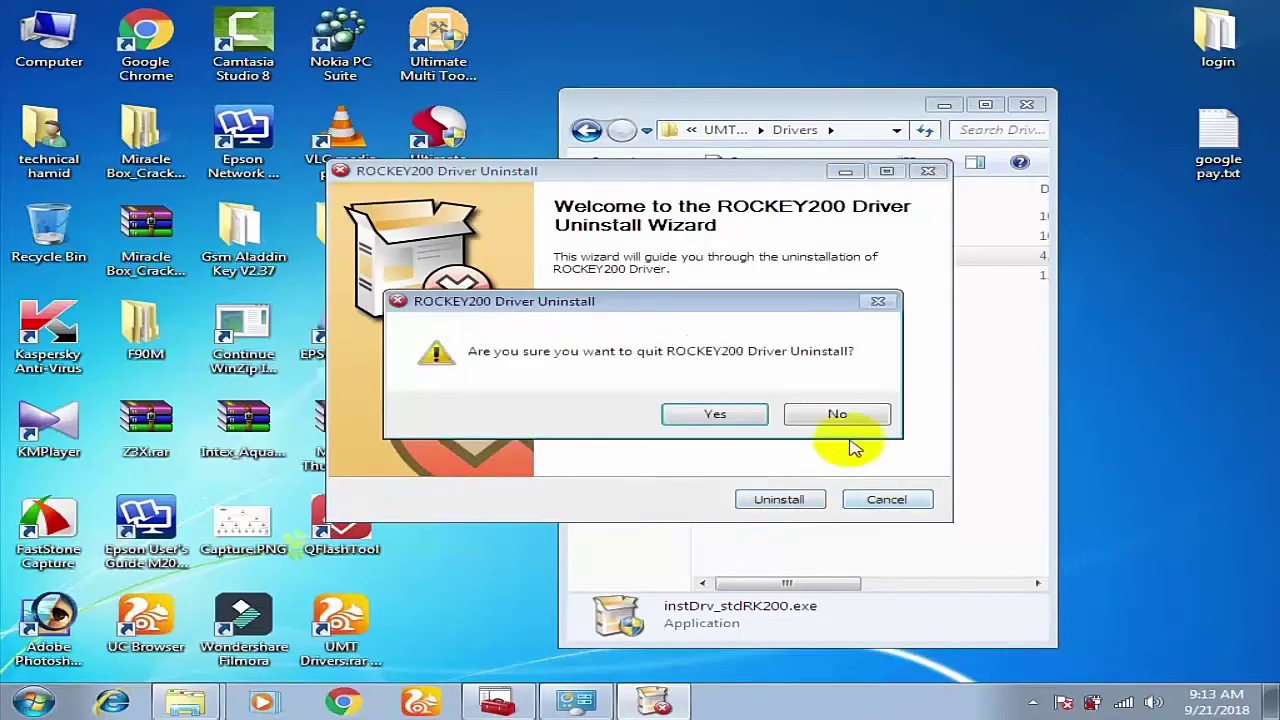
pyautogui.click(742, 420)
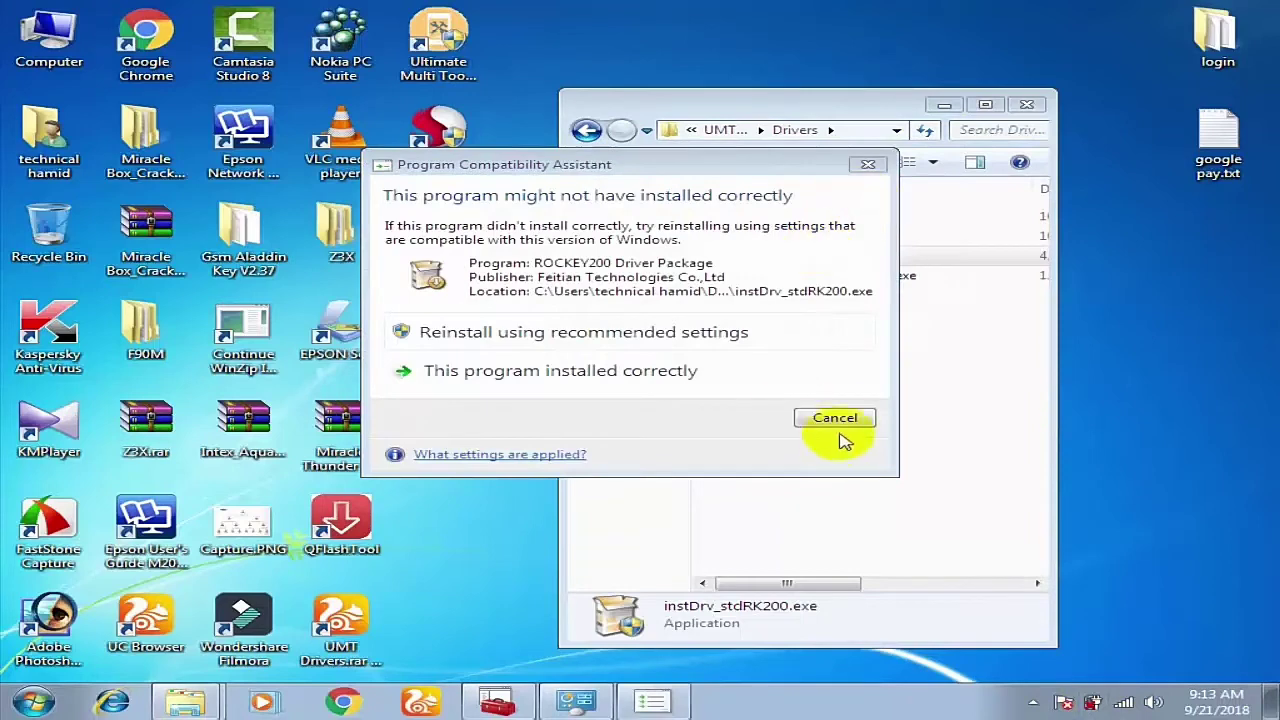
pyautogui.click(846, 420)
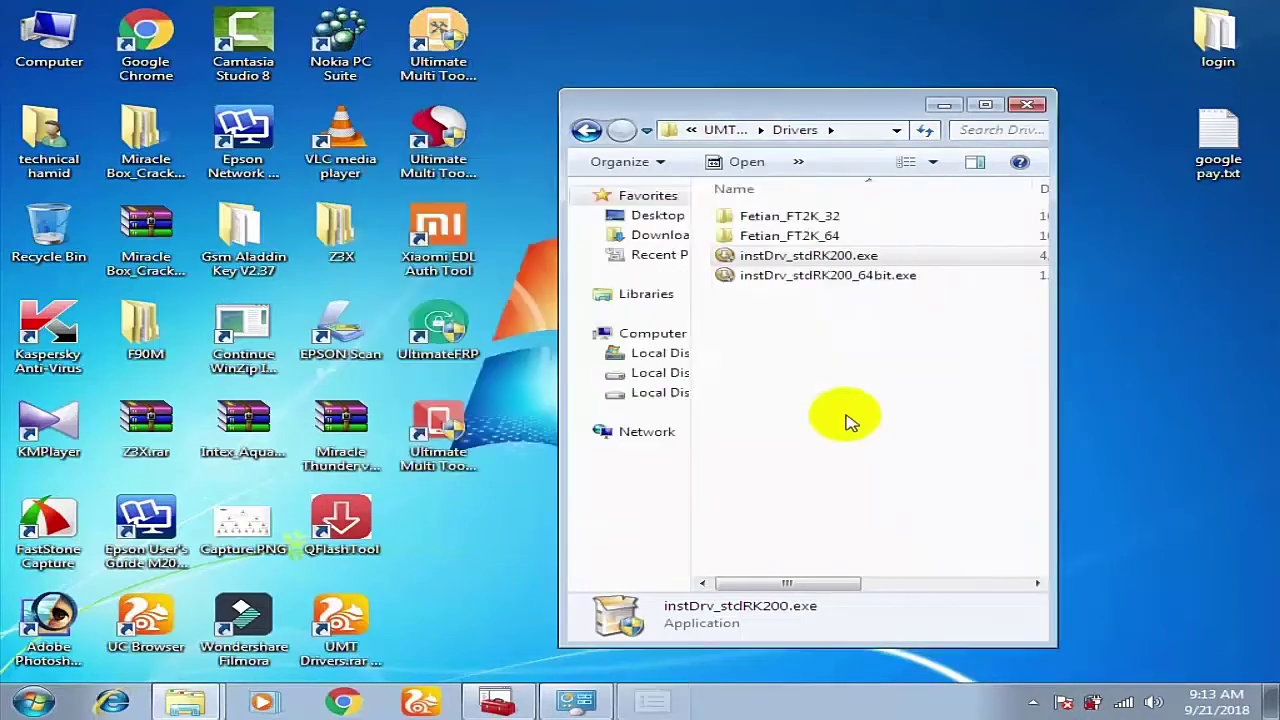
pyautogui.click(587, 130)
pyautogui.click(1027, 104)
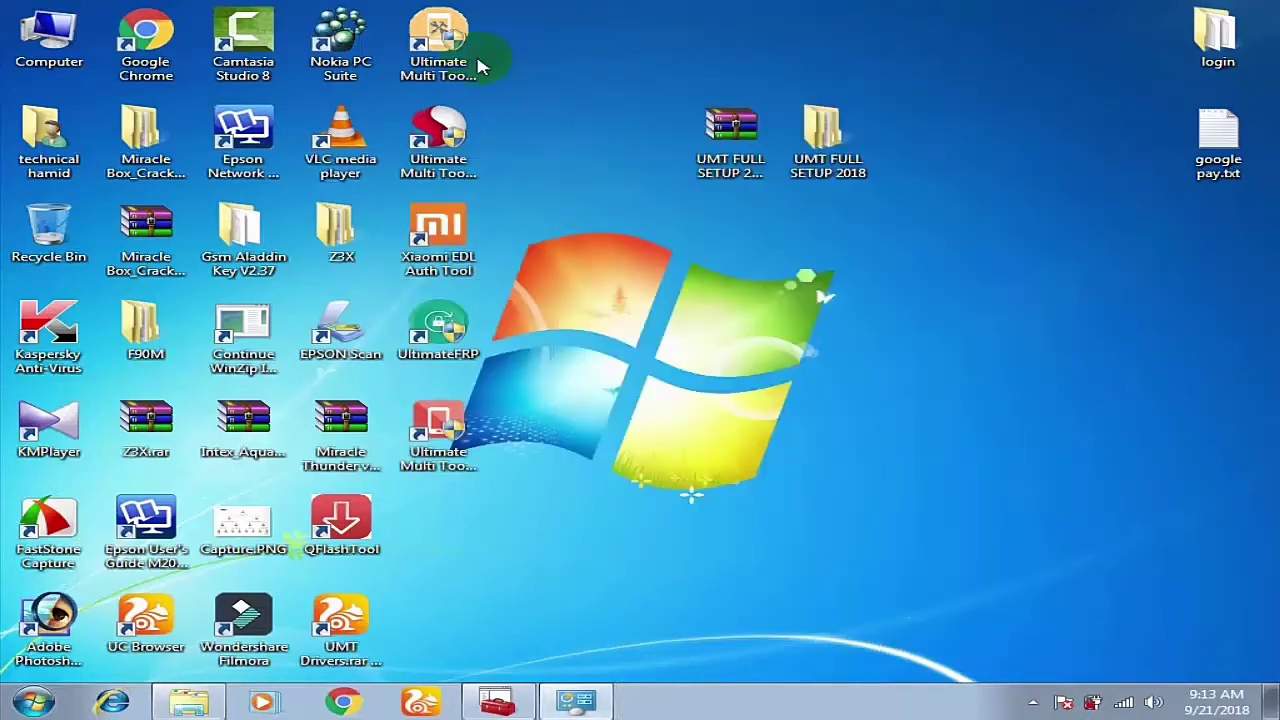
# Step: Launch Ultimate Multi Tool - GSM again and dismiss its card firmware error
pyautogui.click(440, 48)
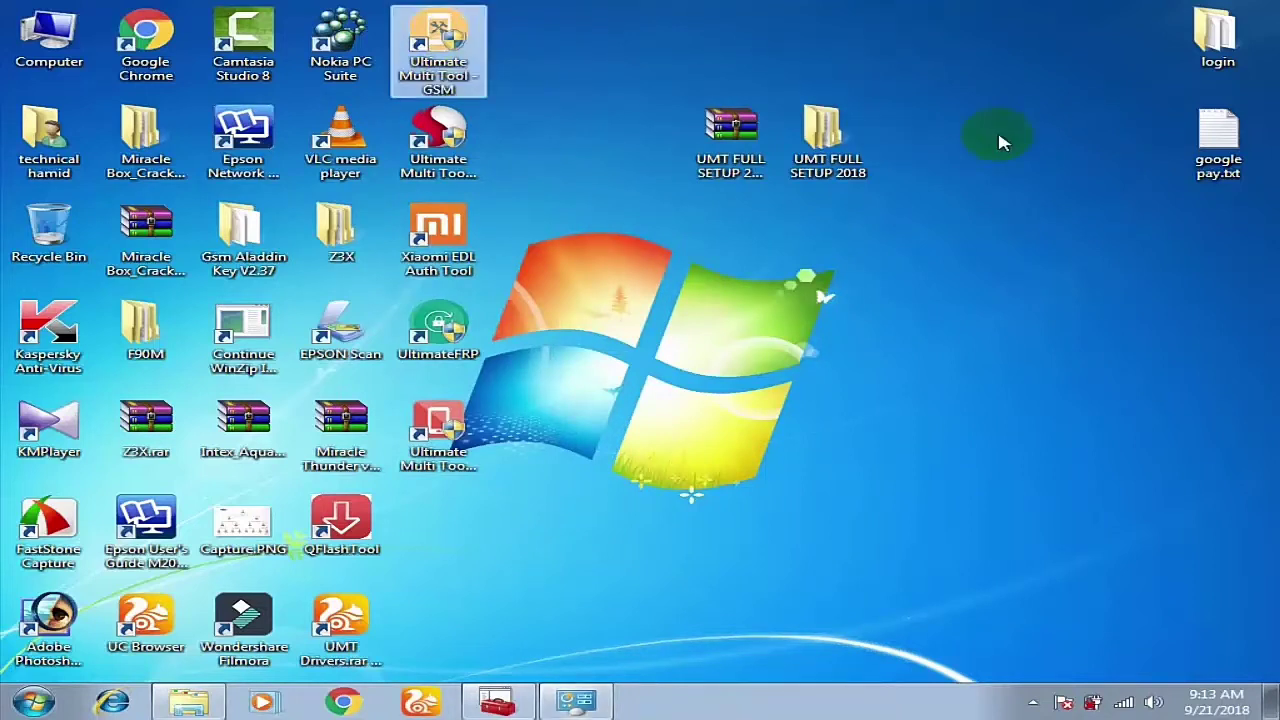
pyautogui.doubleClick(453, 75)
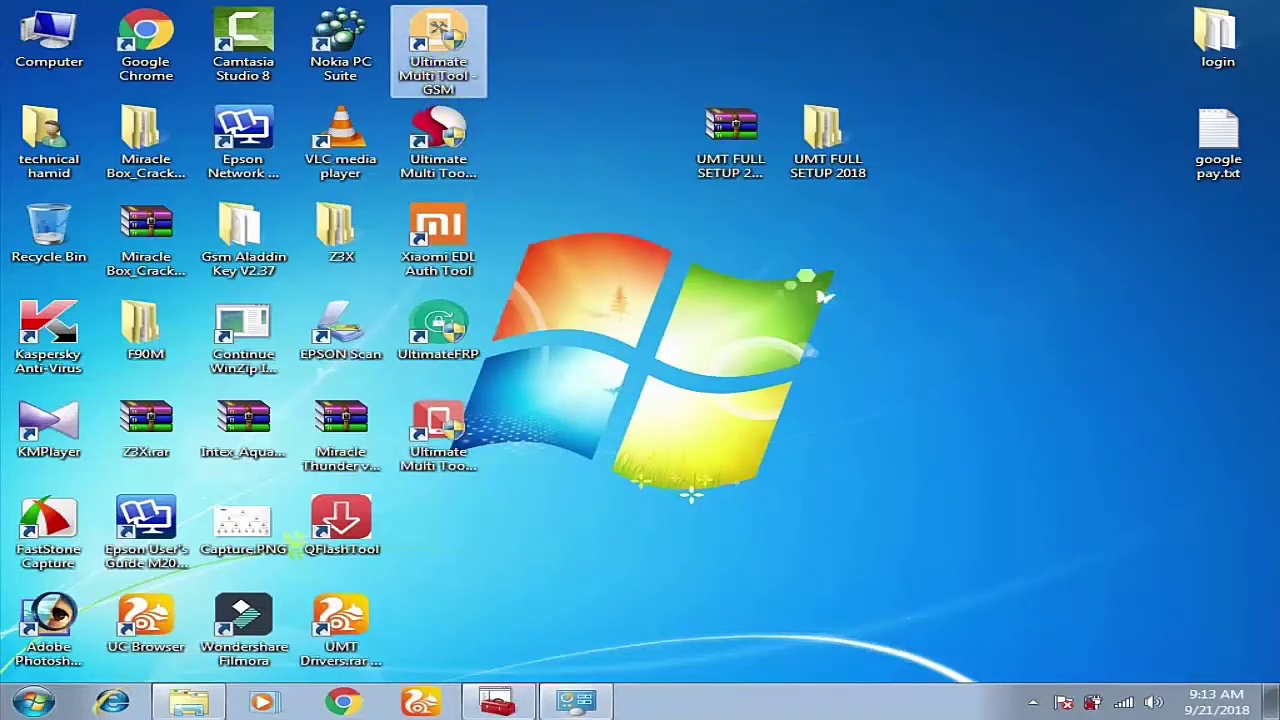
pyautogui.click(755, 395)
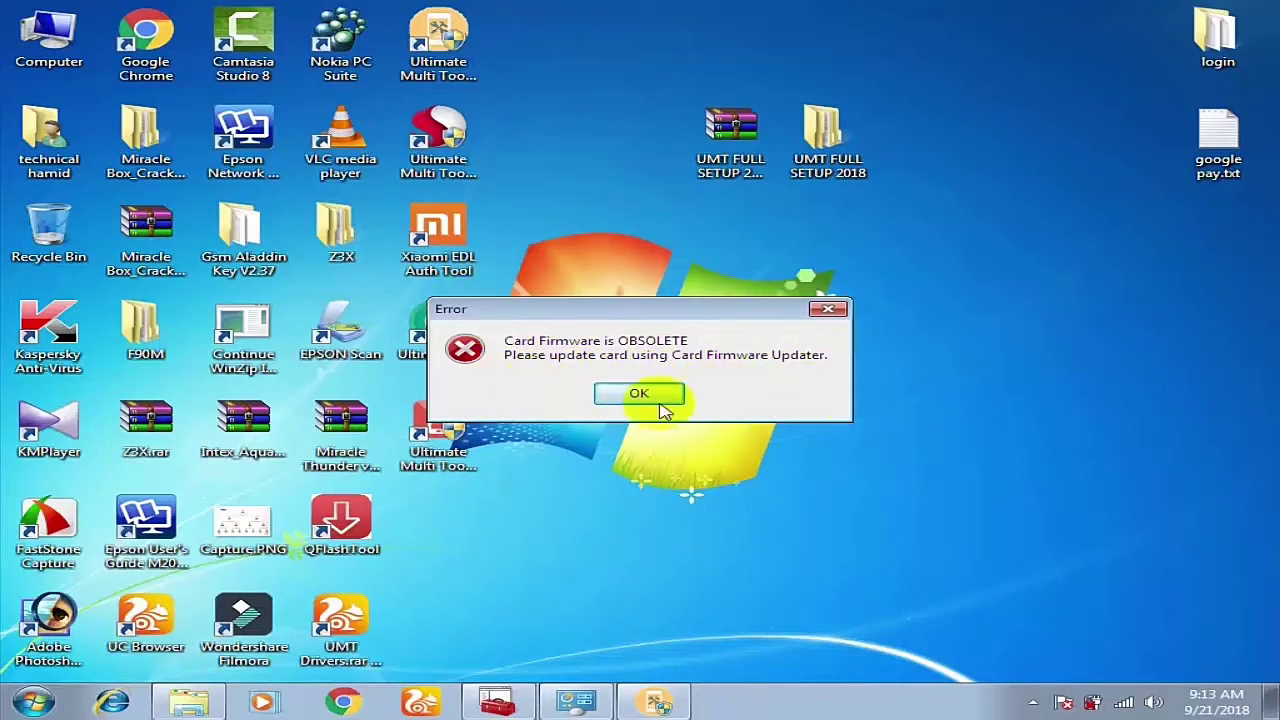
pyautogui.click(630, 394)
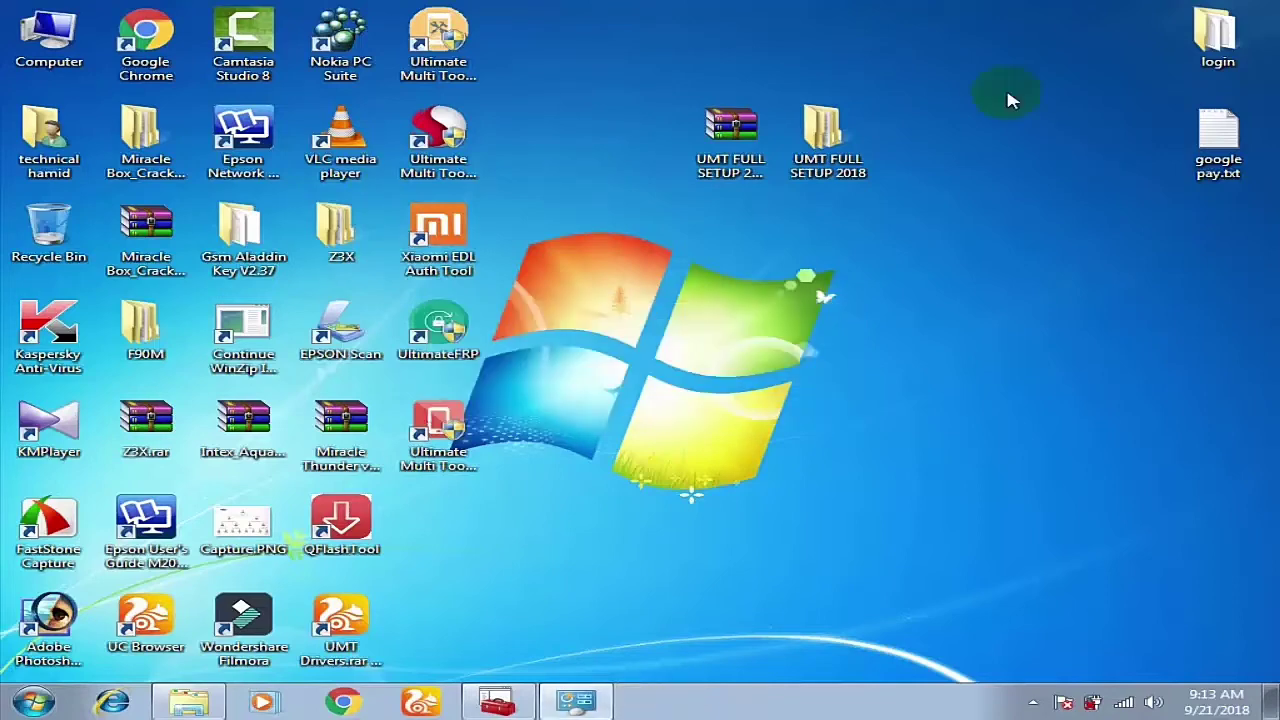
# Step: Open the UMT_FW_Updater folder inside umt update setup of UMT FULL SETUP 2018 and run UMT_FW_Updater.exe
pyautogui.doubleClick(823, 135)
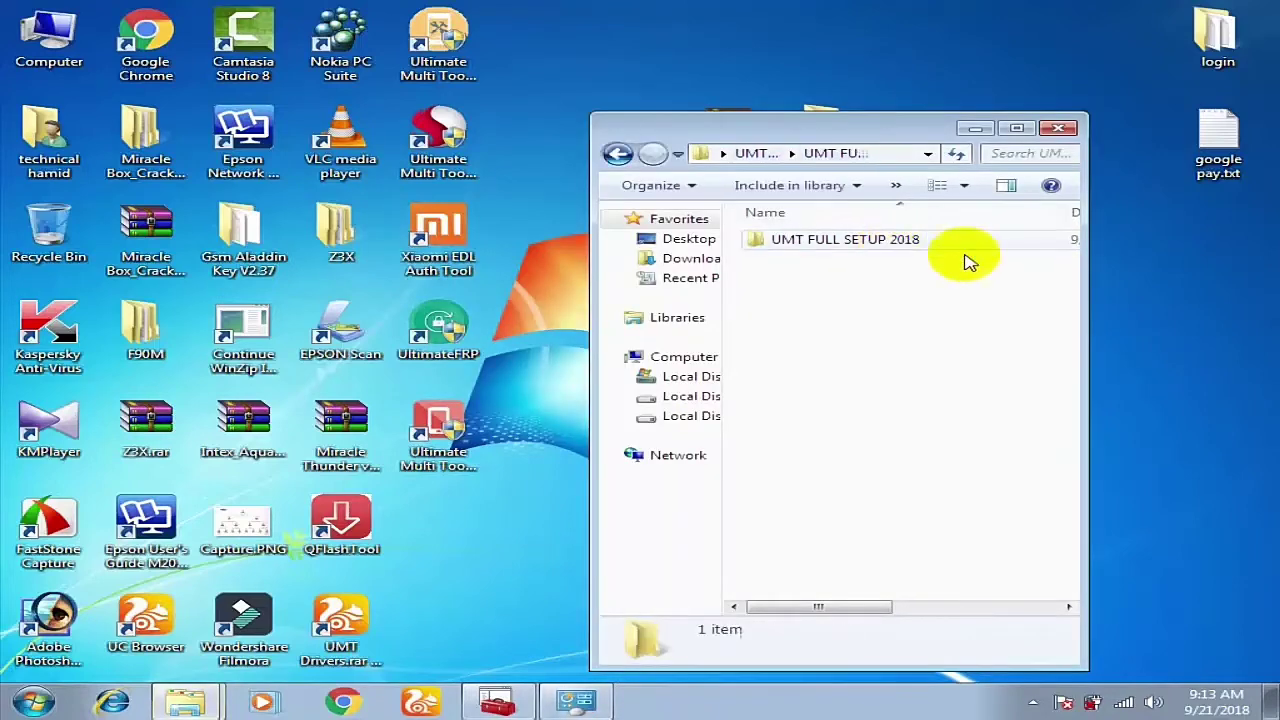
pyautogui.doubleClick(928, 243)
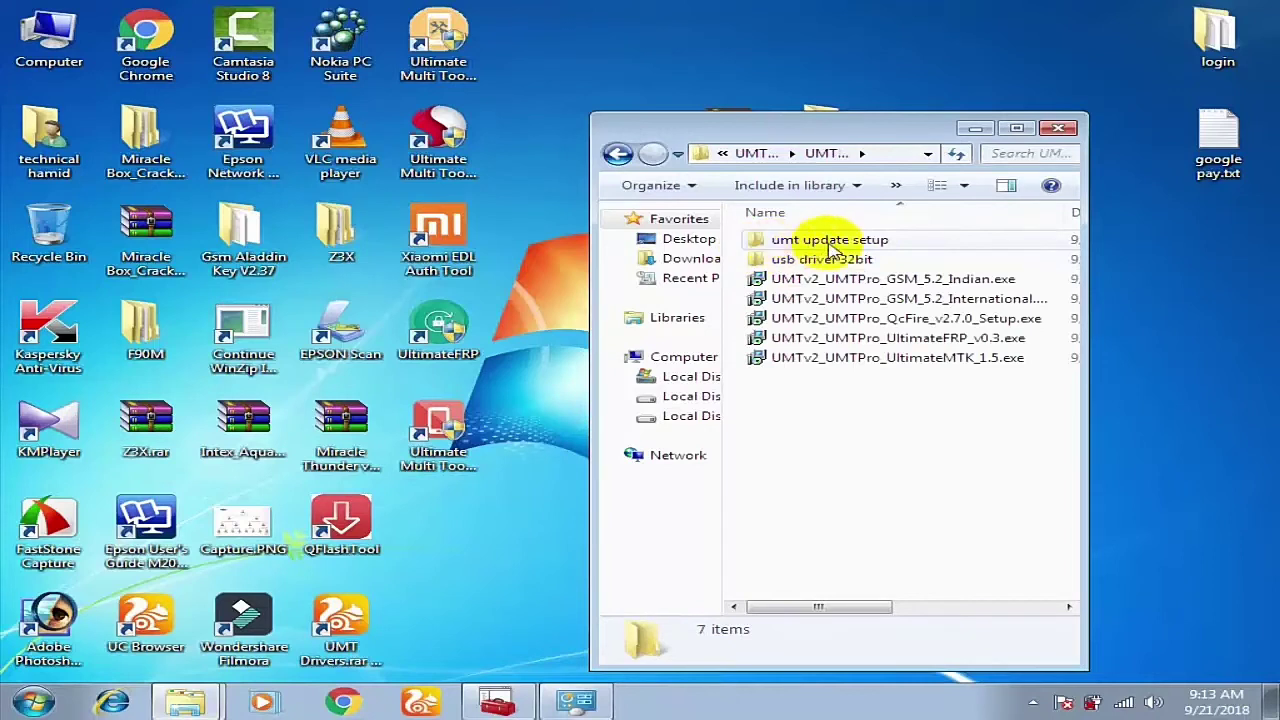
pyautogui.doubleClick(863, 250)
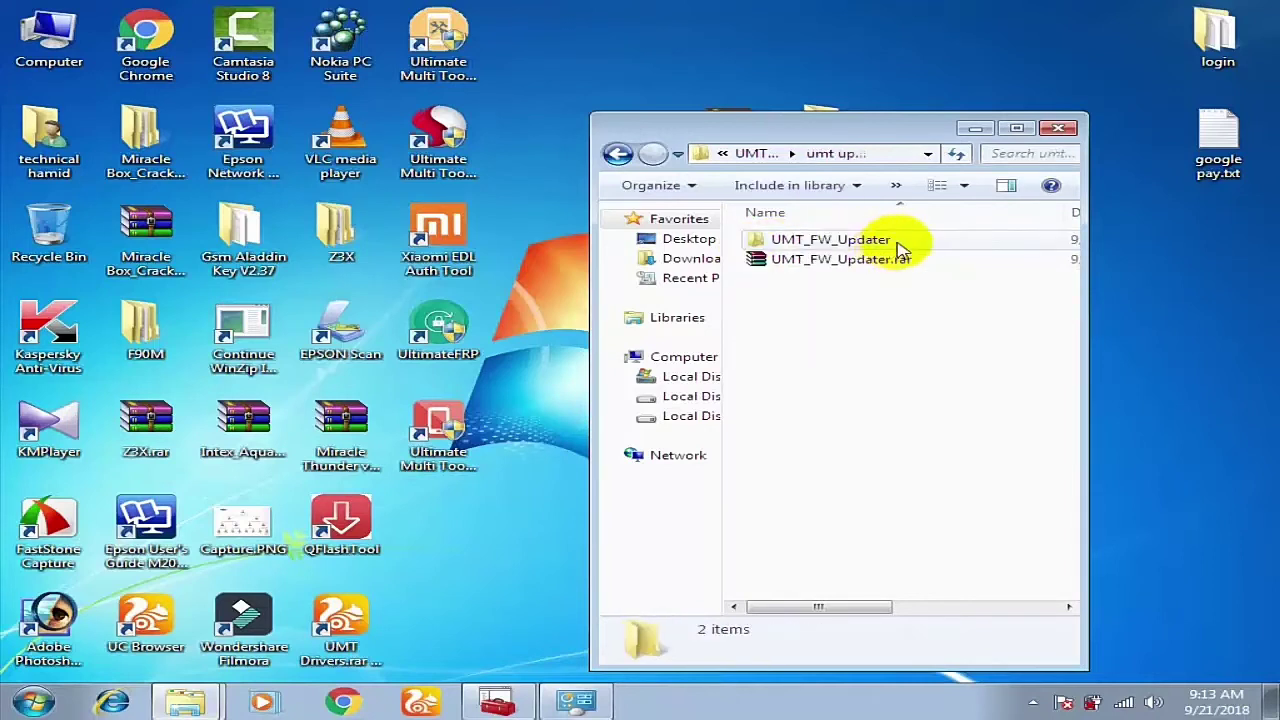
pyautogui.click(855, 242)
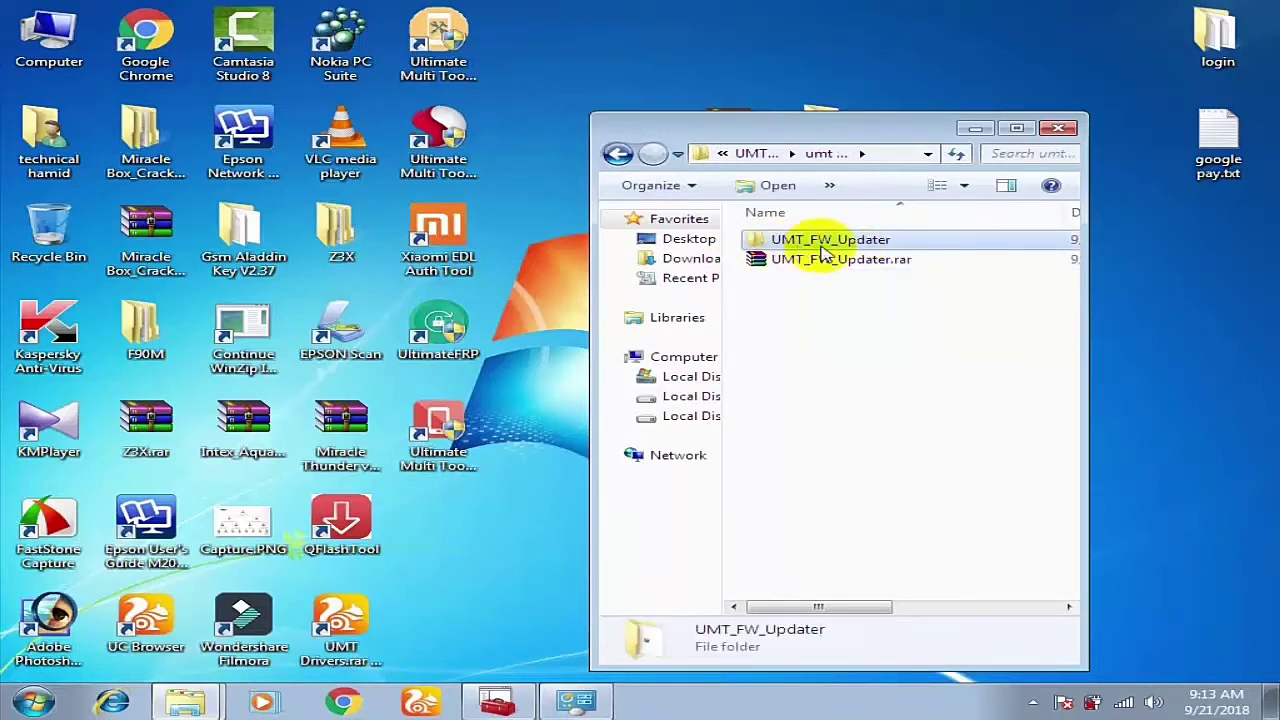
pyautogui.doubleClick(884, 248)
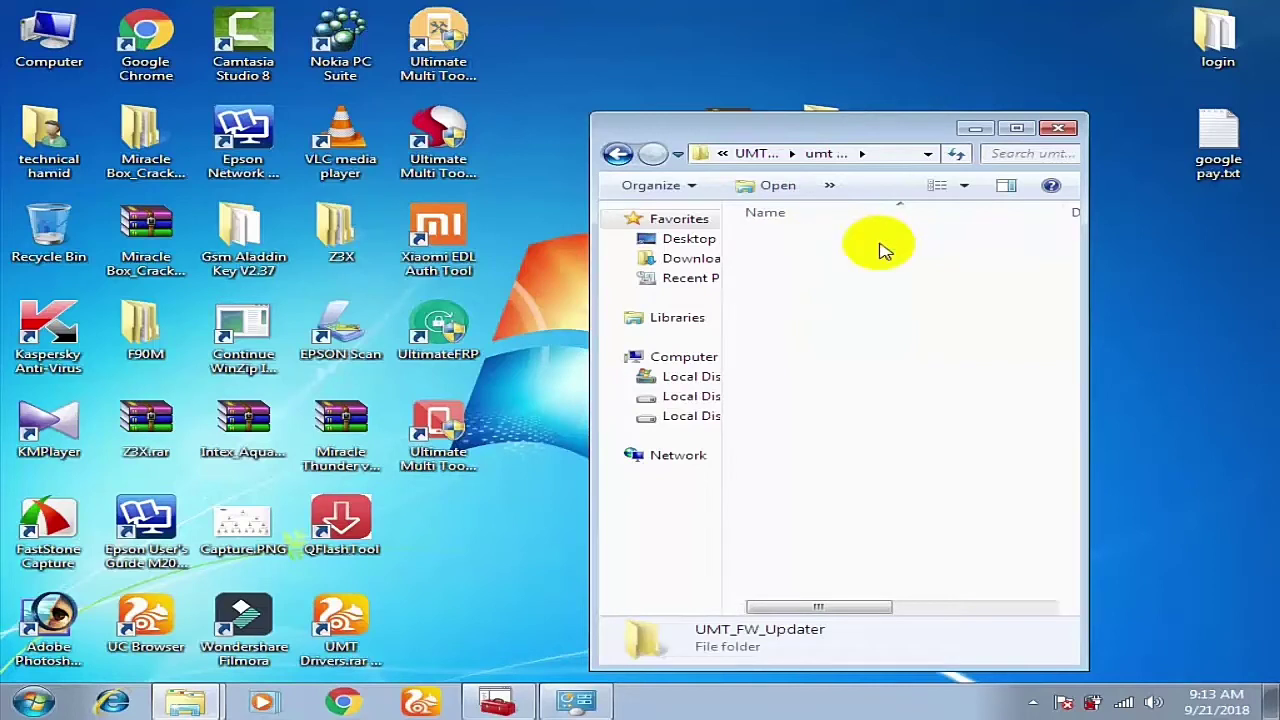
pyautogui.click(890, 245)
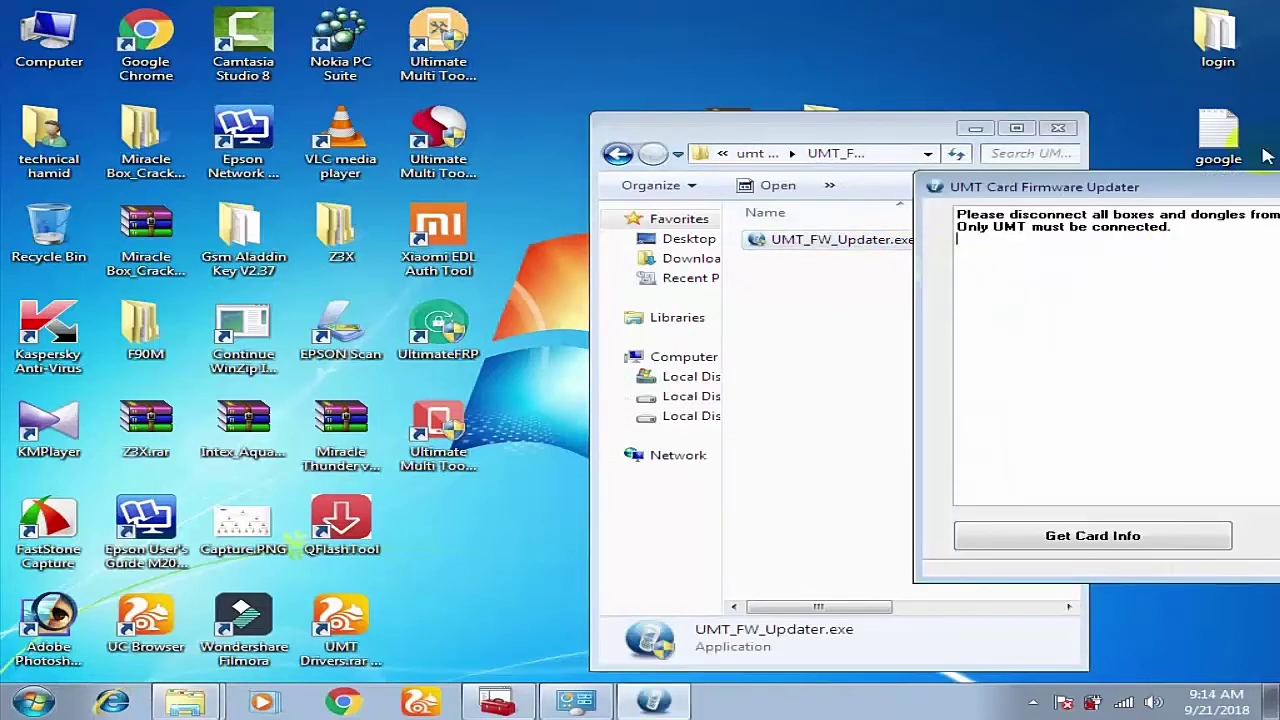
pyautogui.moveTo(935, 172); pyautogui.dragTo(625, 145)
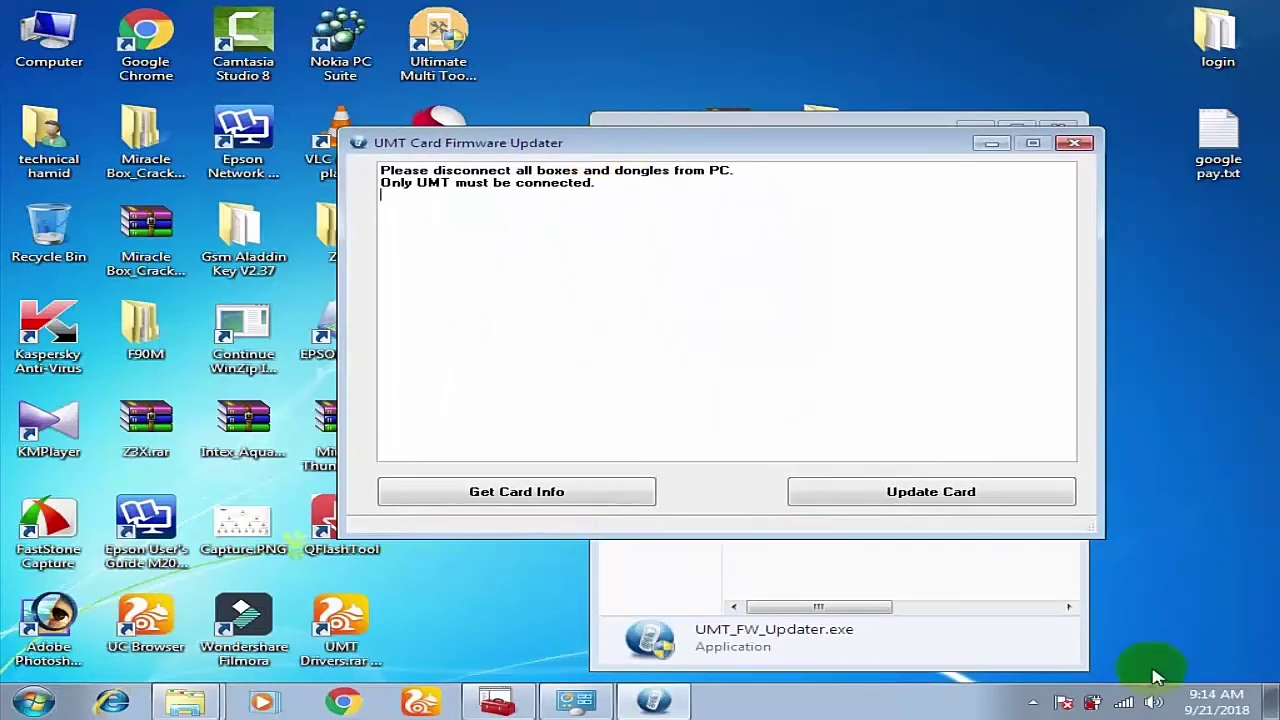
# Step: Get the card info in UMT Card Firmware Updater and highlight the card's serial number in the log
pyautogui.click(550, 498)
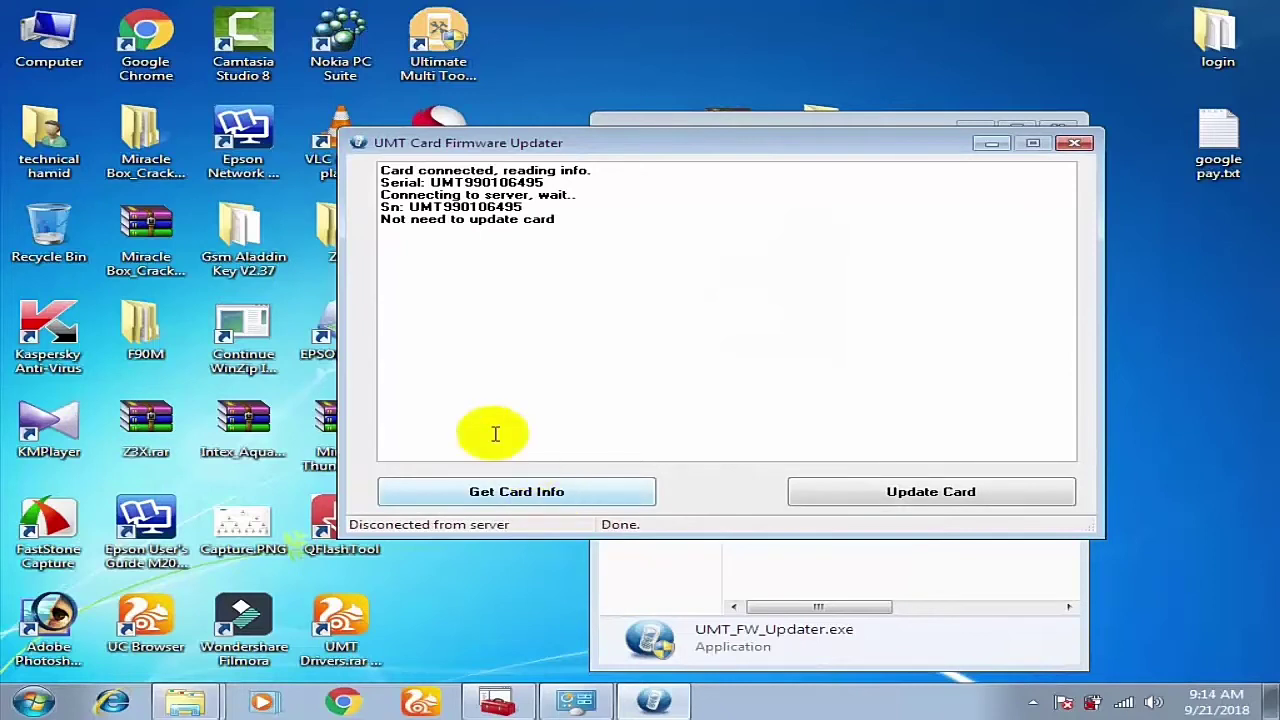
pyautogui.click(551, 293)
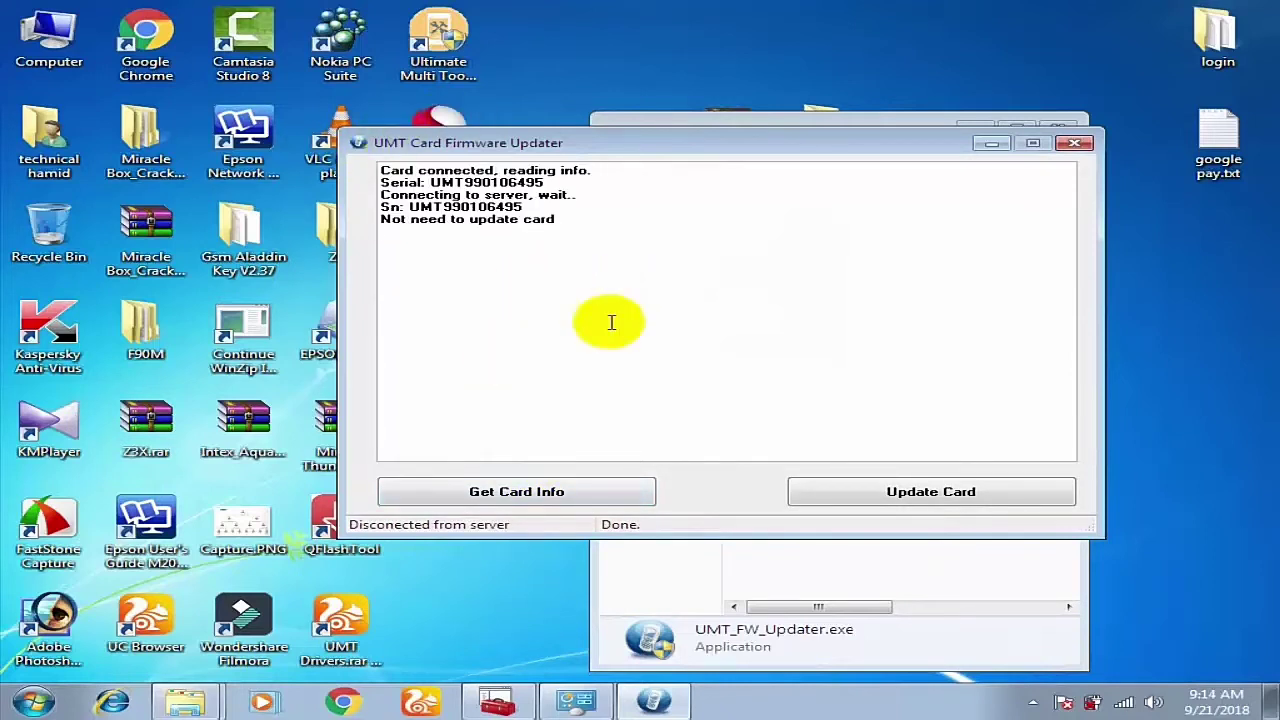
pyautogui.moveTo(522, 207); pyautogui.dragTo(410, 207)
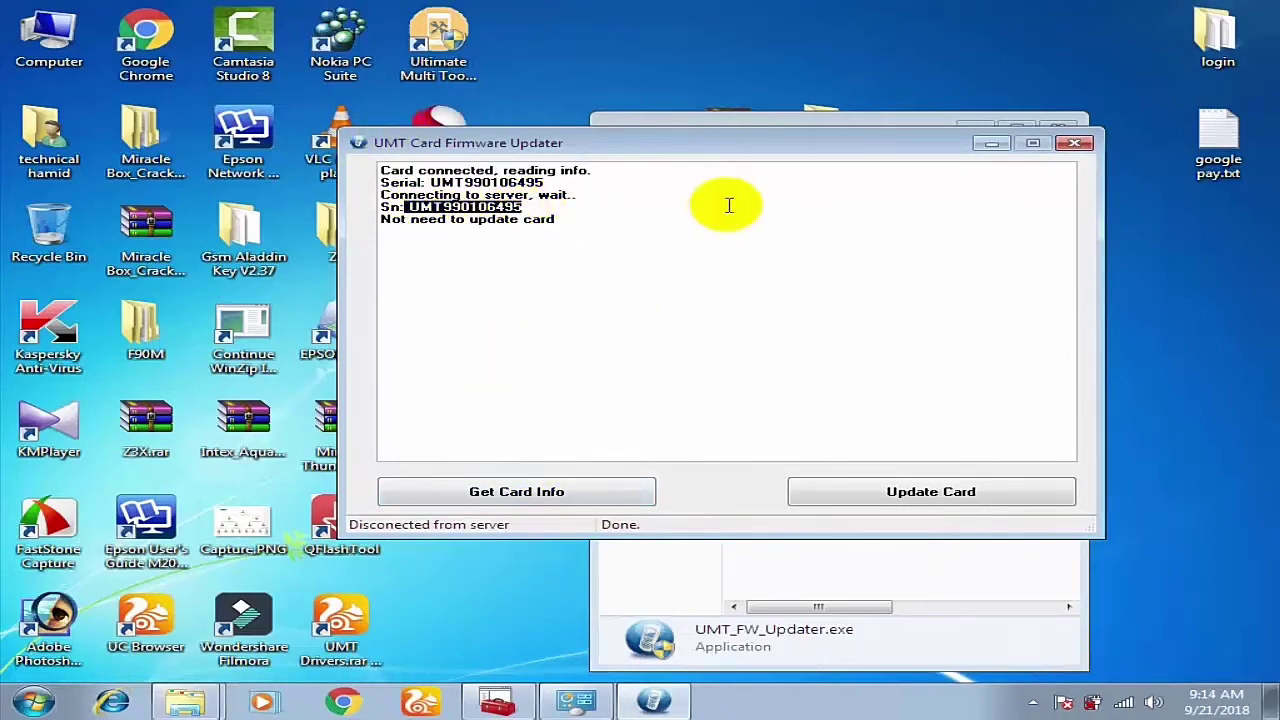
pyautogui.click(526, 207)
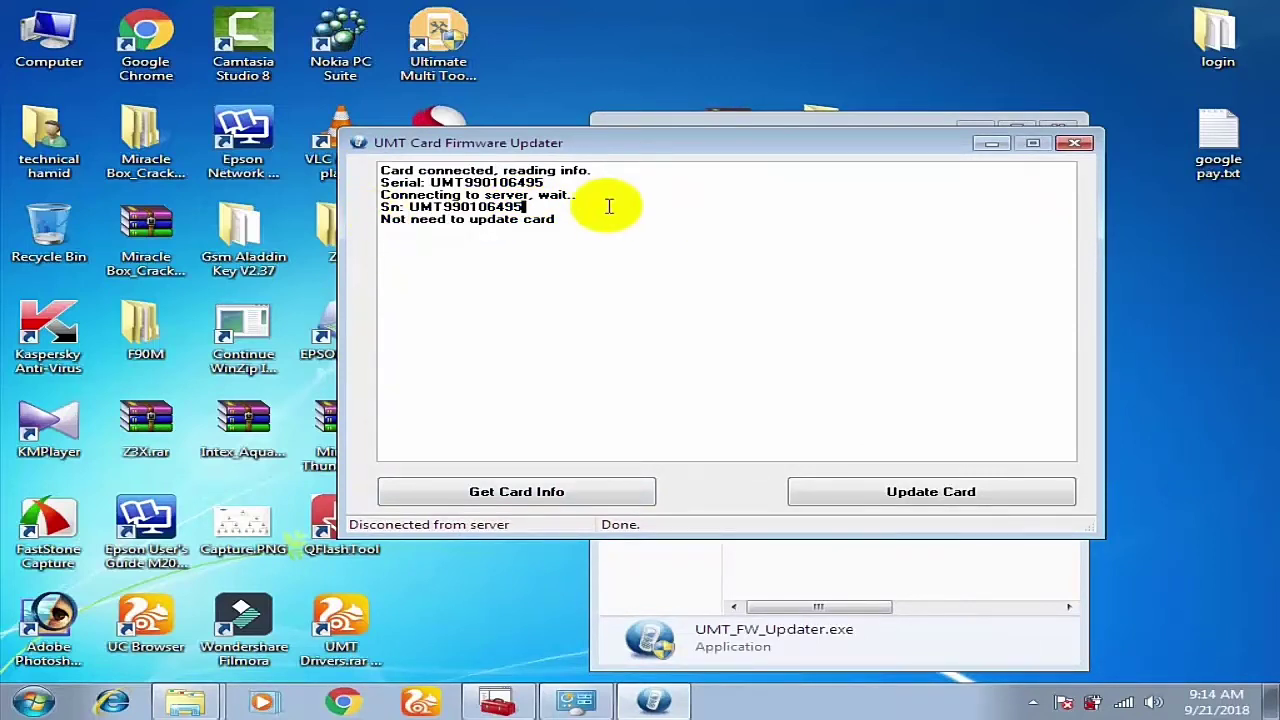
pyautogui.moveTo(608, 203); pyautogui.dragTo(405, 207)
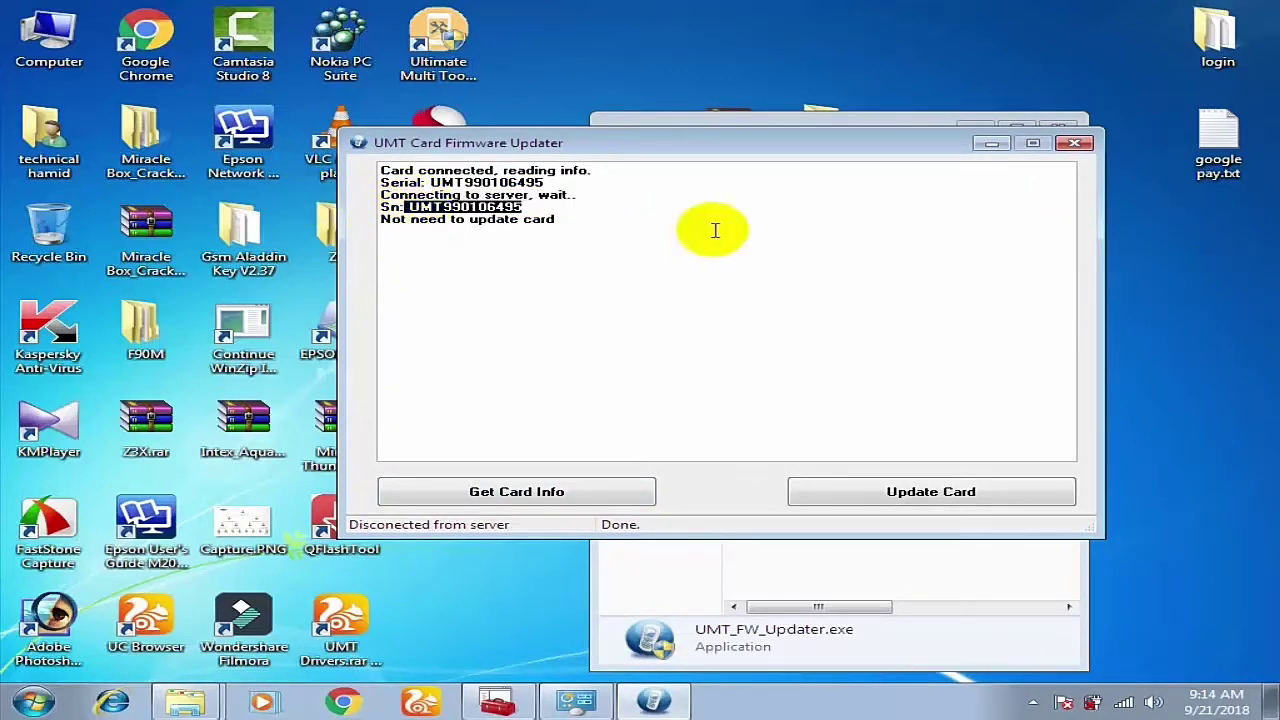
pyautogui.click(392, 248)
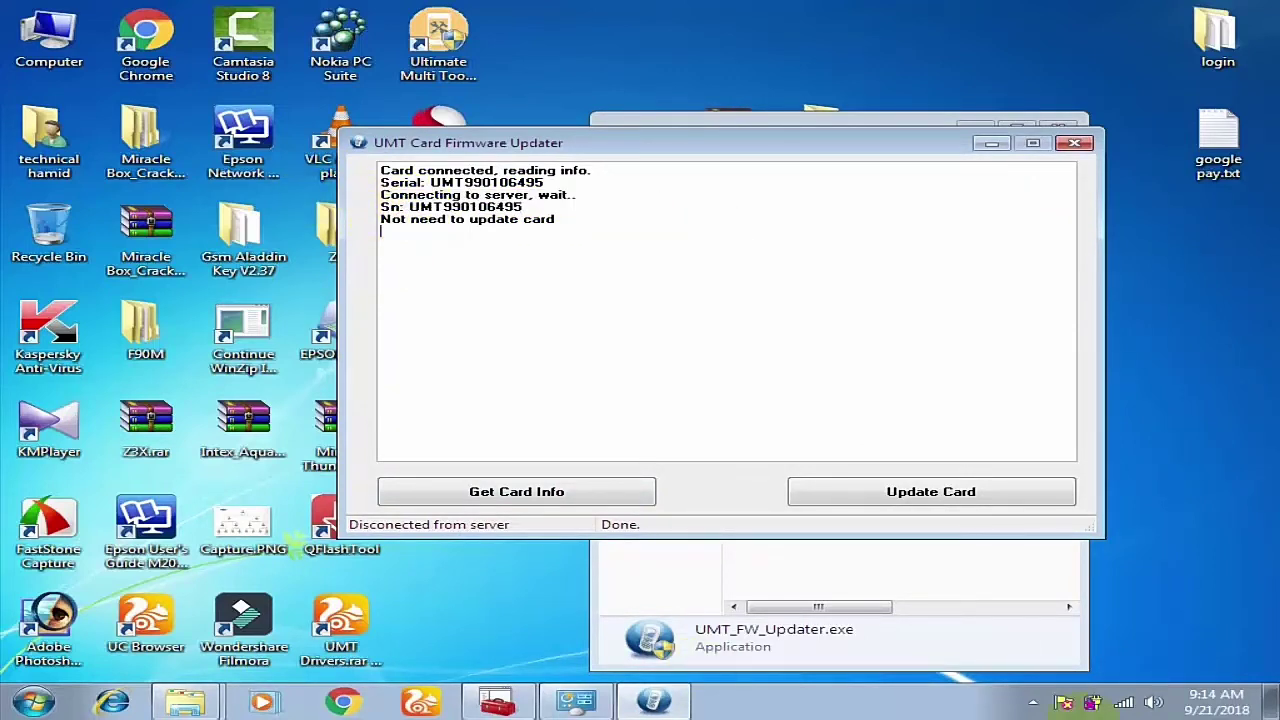
# Step: Update the UMT card's firmware, then close the updater and its folder window
pyautogui.click(967, 502)
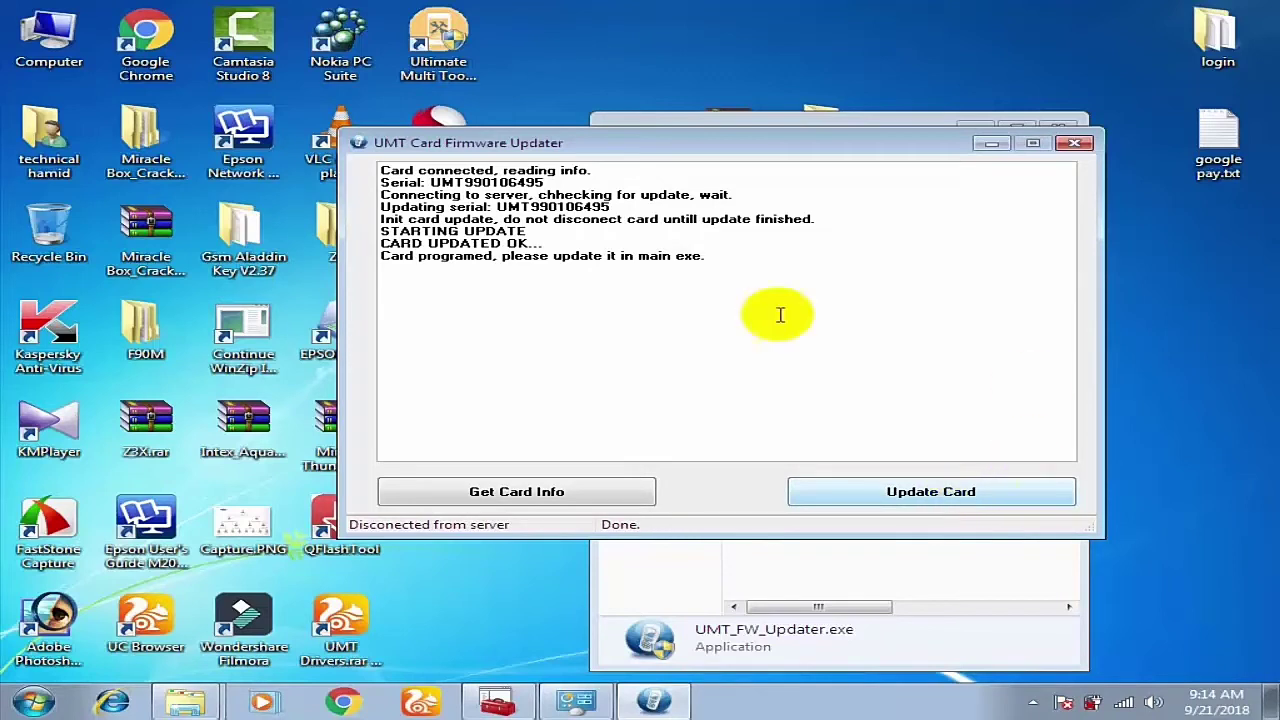
pyautogui.moveTo(609, 291); pyautogui.dragTo(395, 241)
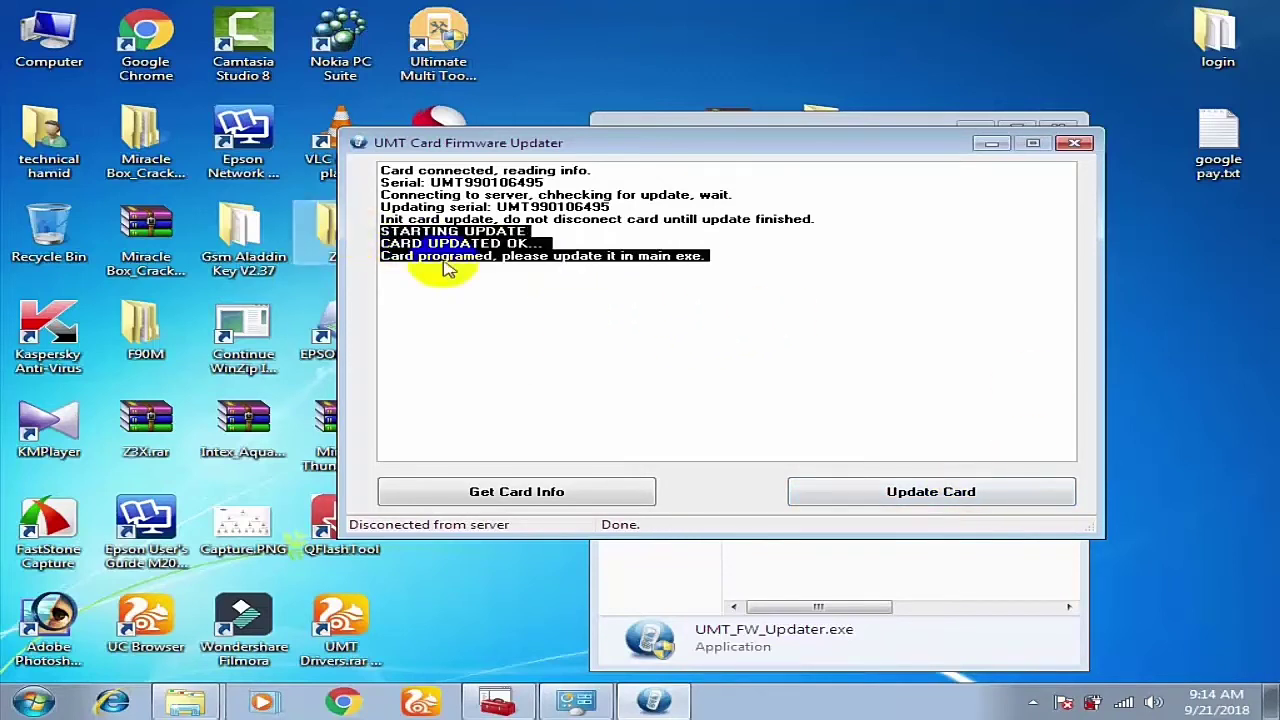
pyautogui.moveTo(548, 243); pyautogui.dragTo(369, 248)
pyautogui.click(610, 280)
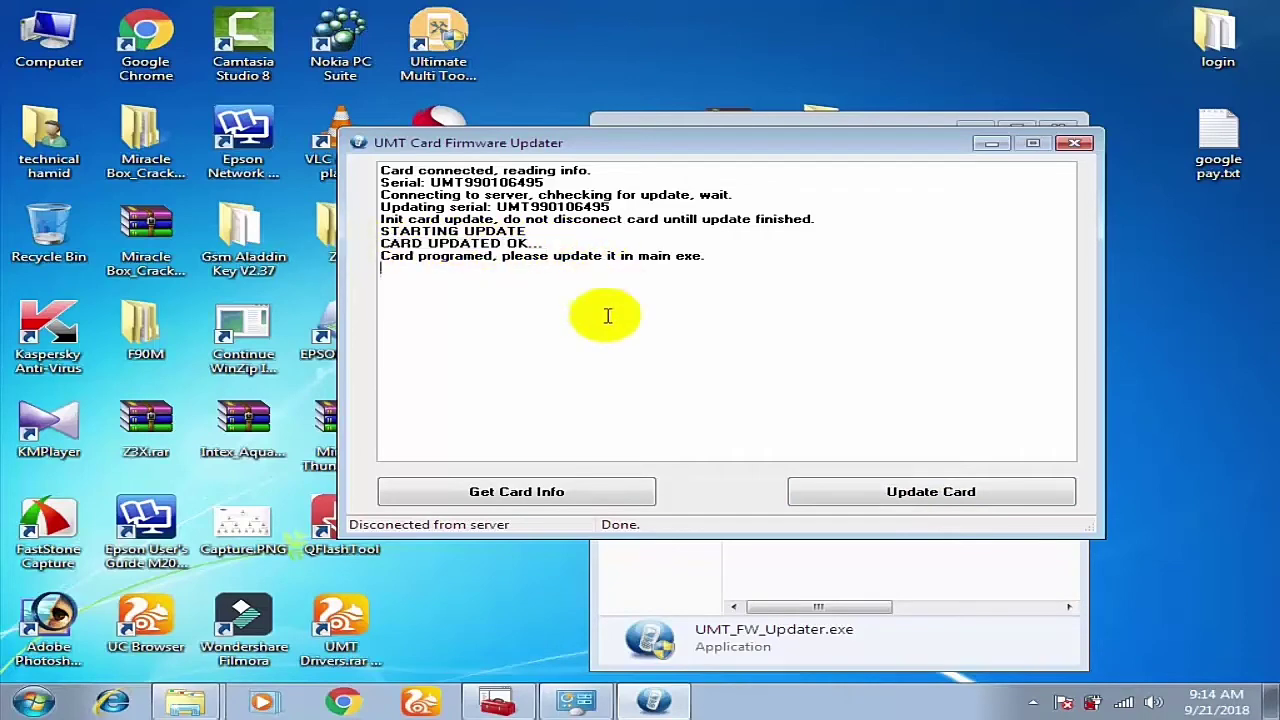
pyautogui.click(1075, 147)
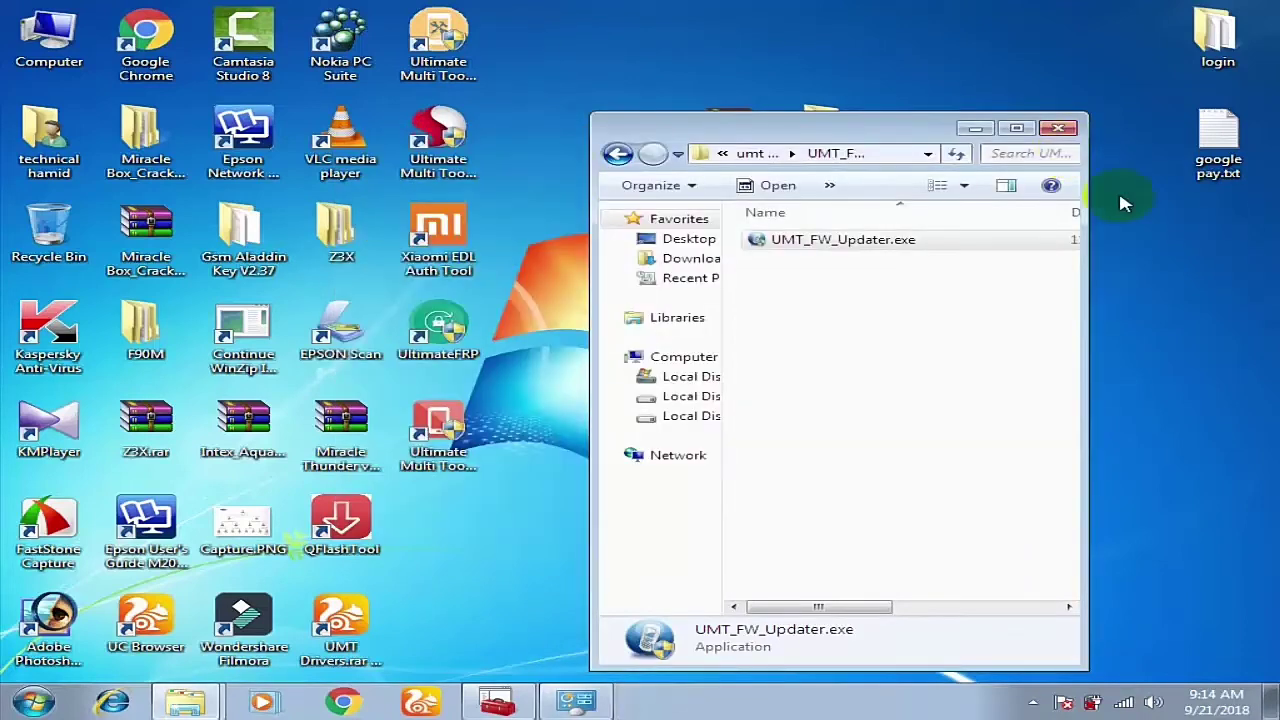
pyautogui.click(1060, 128)
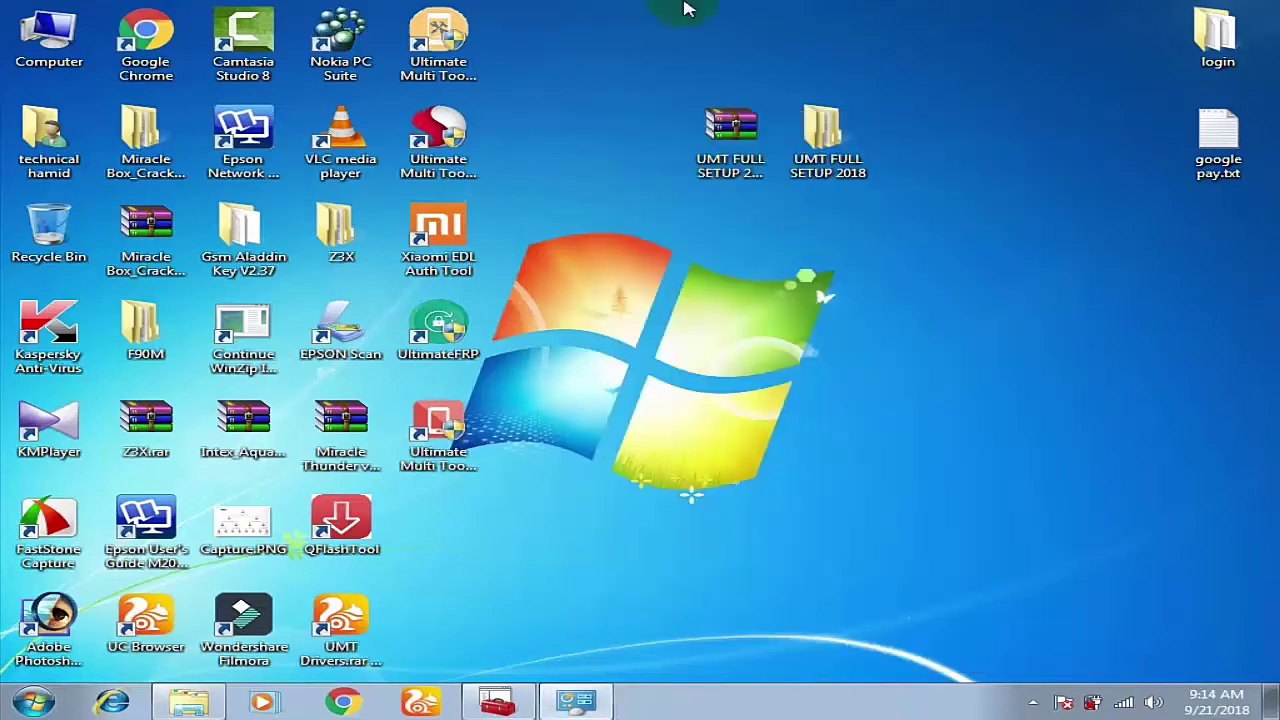
# Step: Run Ultimate Multi Tool - GSM as administrator and update the card in its GSM Card Updater
pyautogui.rightClick(448, 52)
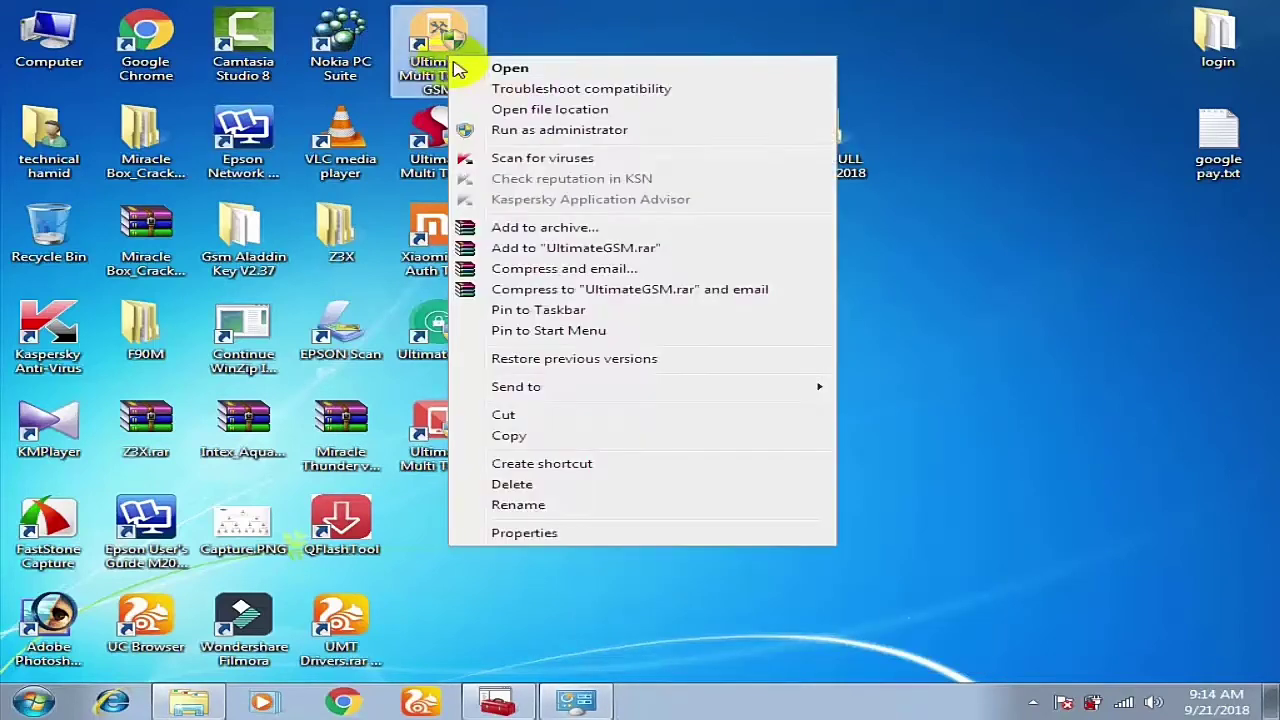
pyautogui.click(553, 135)
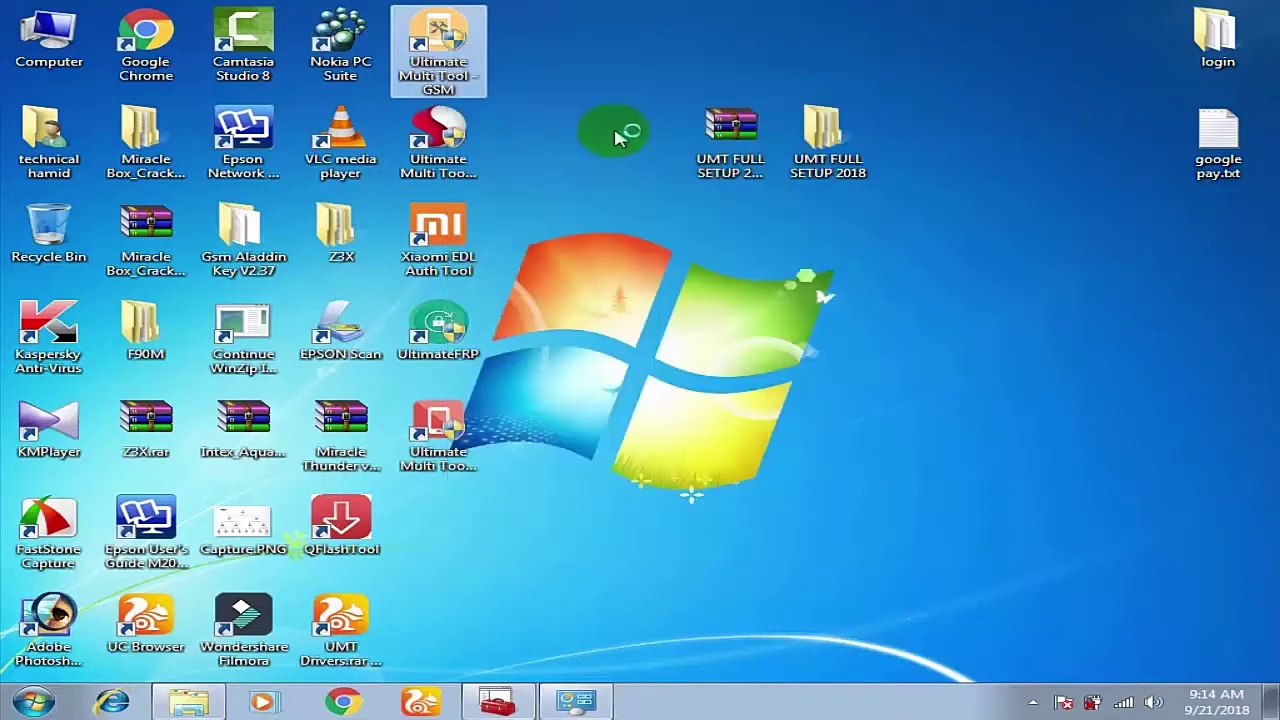
pyautogui.click(756, 398)
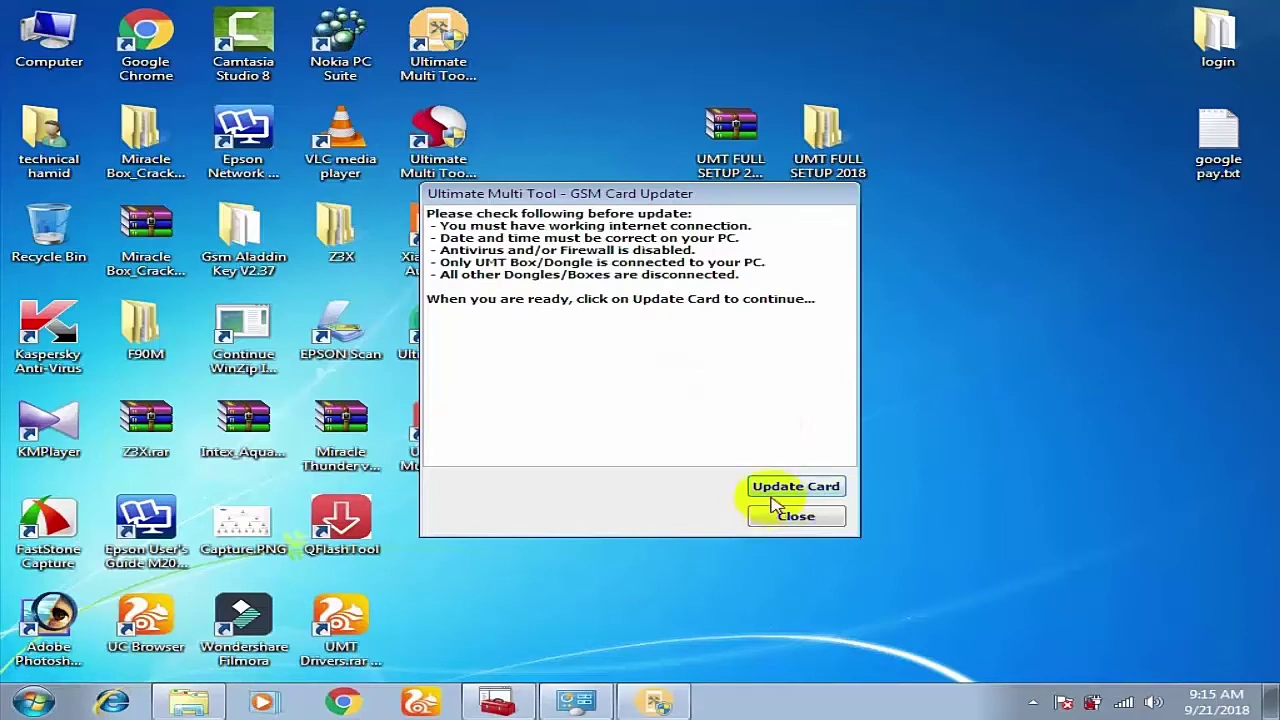
pyautogui.click(826, 494)
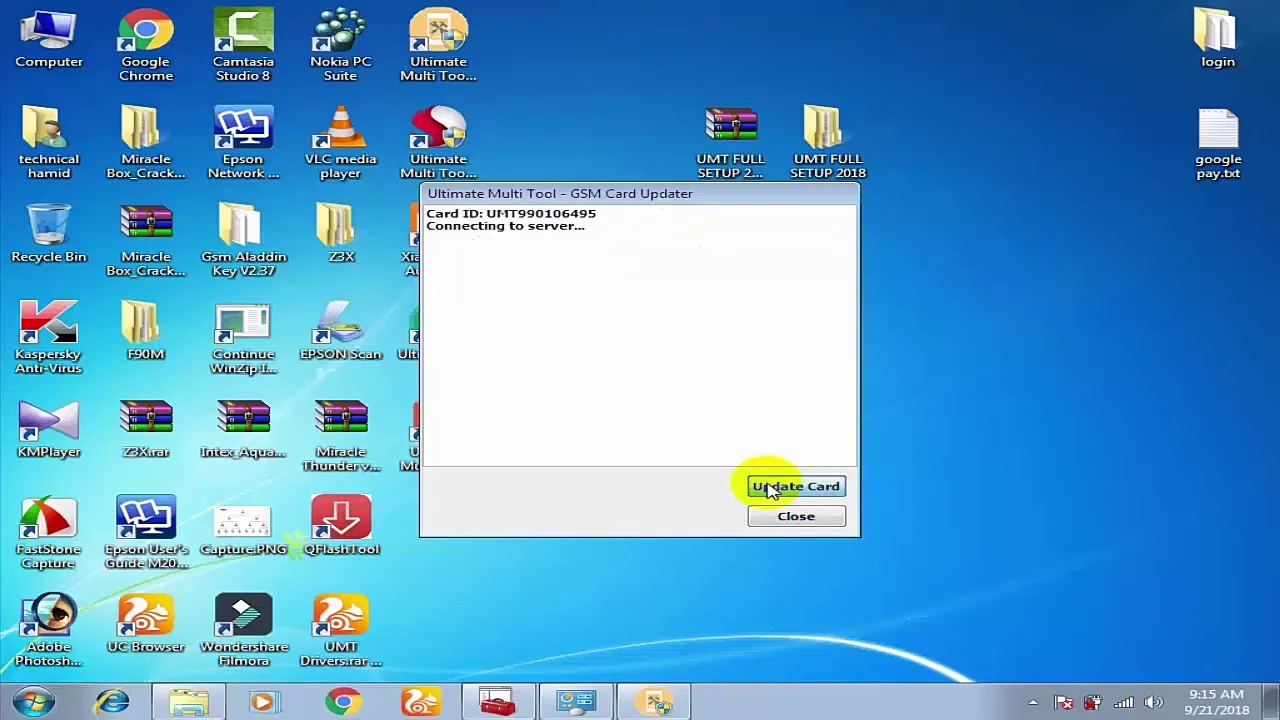
pyautogui.rightClick(910, 338)
pyautogui.click(935, 392)
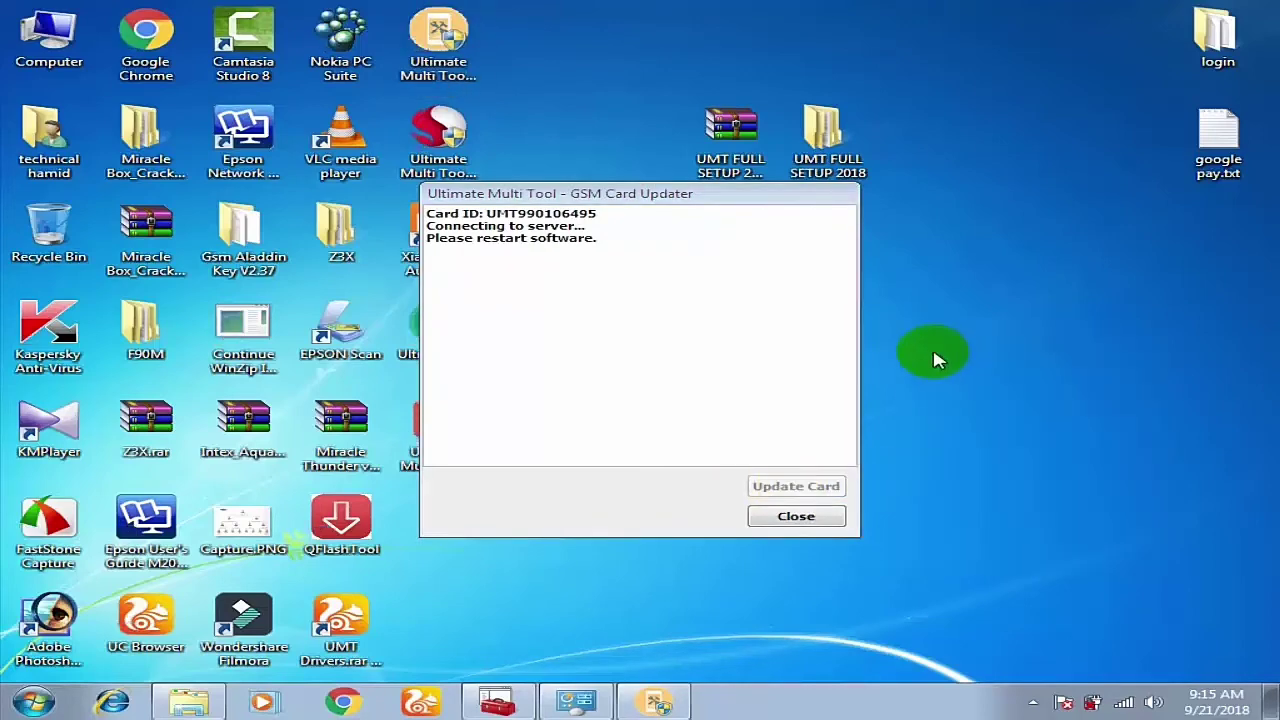
pyautogui.rightClick(935, 358)
pyautogui.click(978, 404)
pyautogui.rightClick(957, 414)
pyautogui.click(963, 420)
pyautogui.rightClick(937, 384)
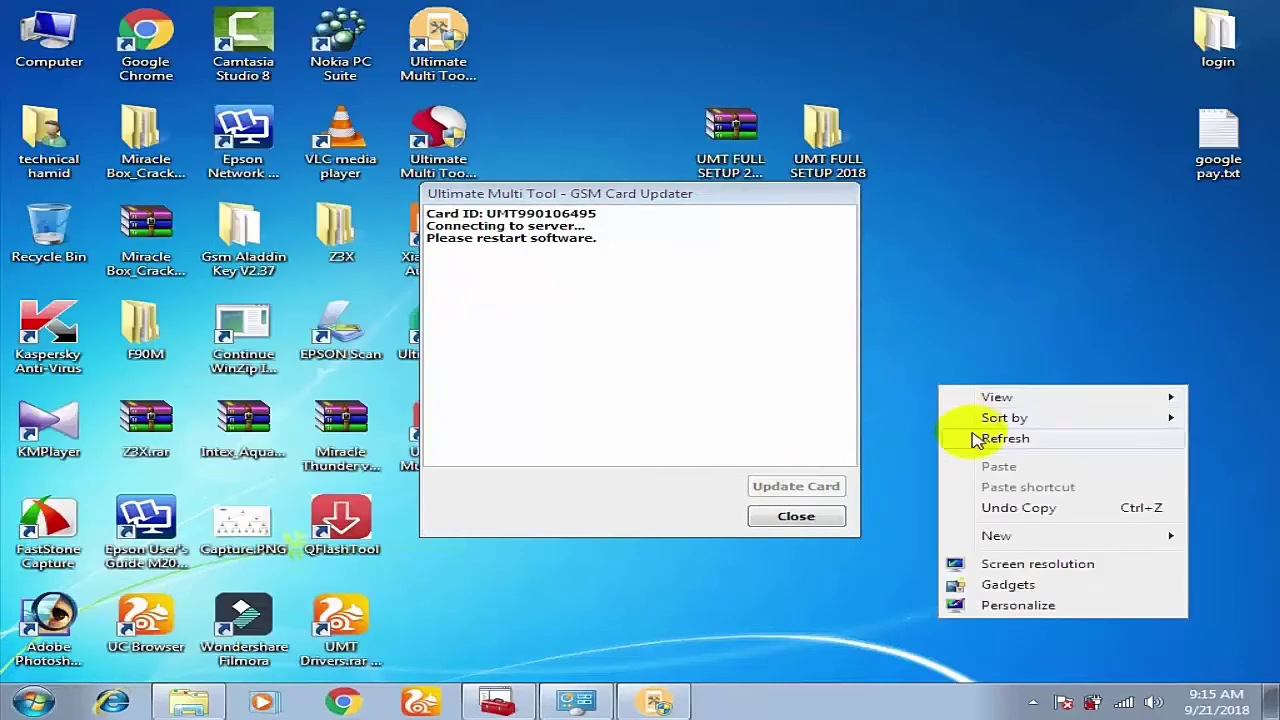
pyautogui.click(976, 440)
pyautogui.rightClick(941, 394)
pyautogui.click(963, 449)
pyautogui.rightClick(935, 405)
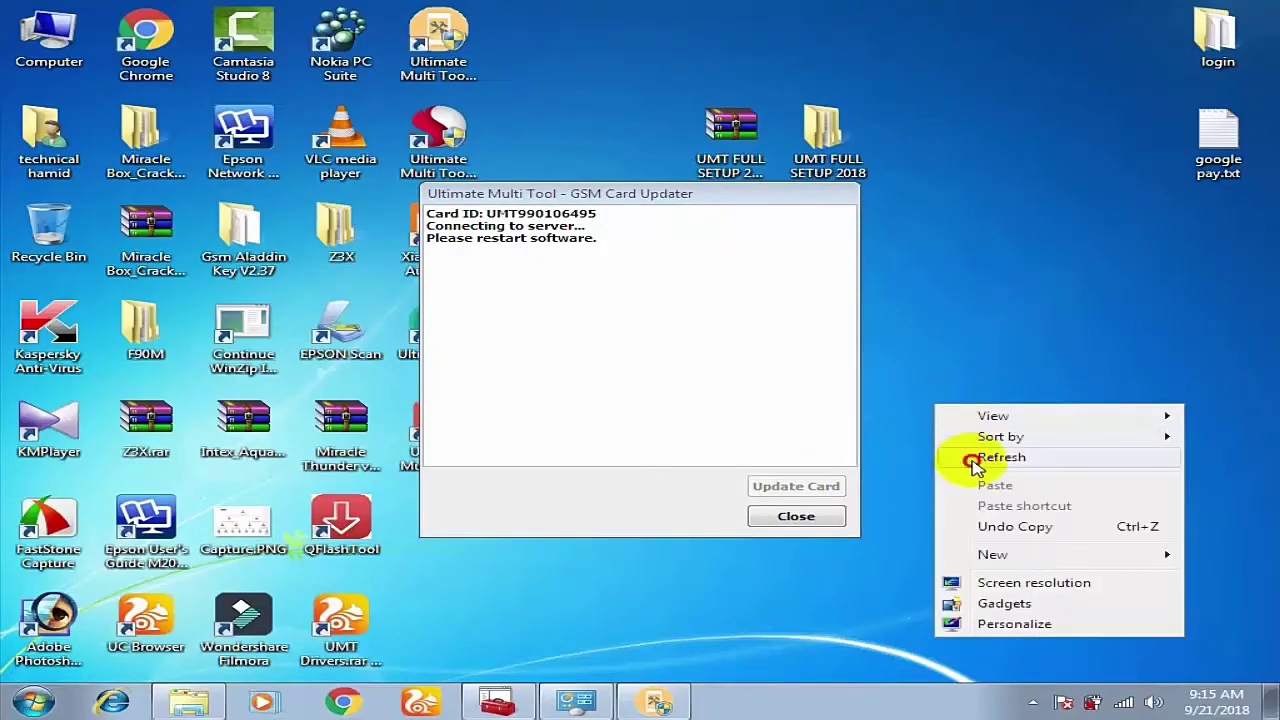
pyautogui.click(975, 462)
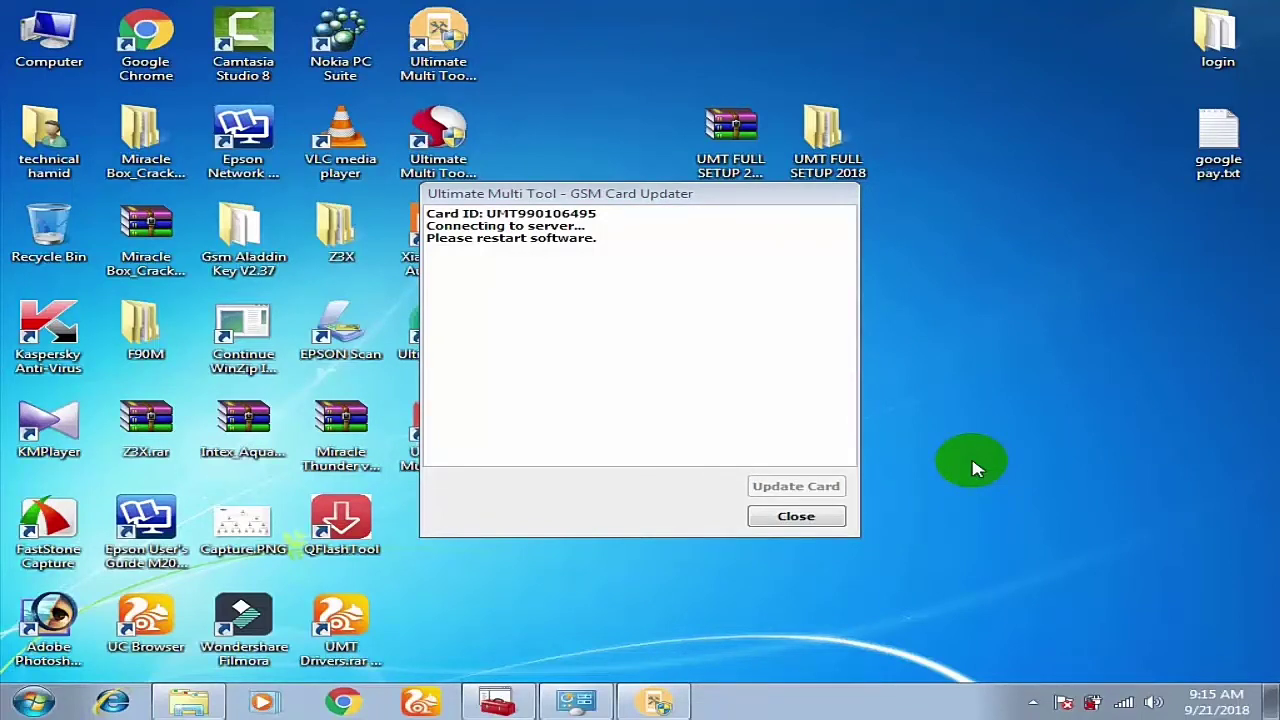
# Step: Close the GSM Card Updater and restart Ultimate Multi Tool - GSM from its desktop shortcut
pyautogui.click(800, 520)
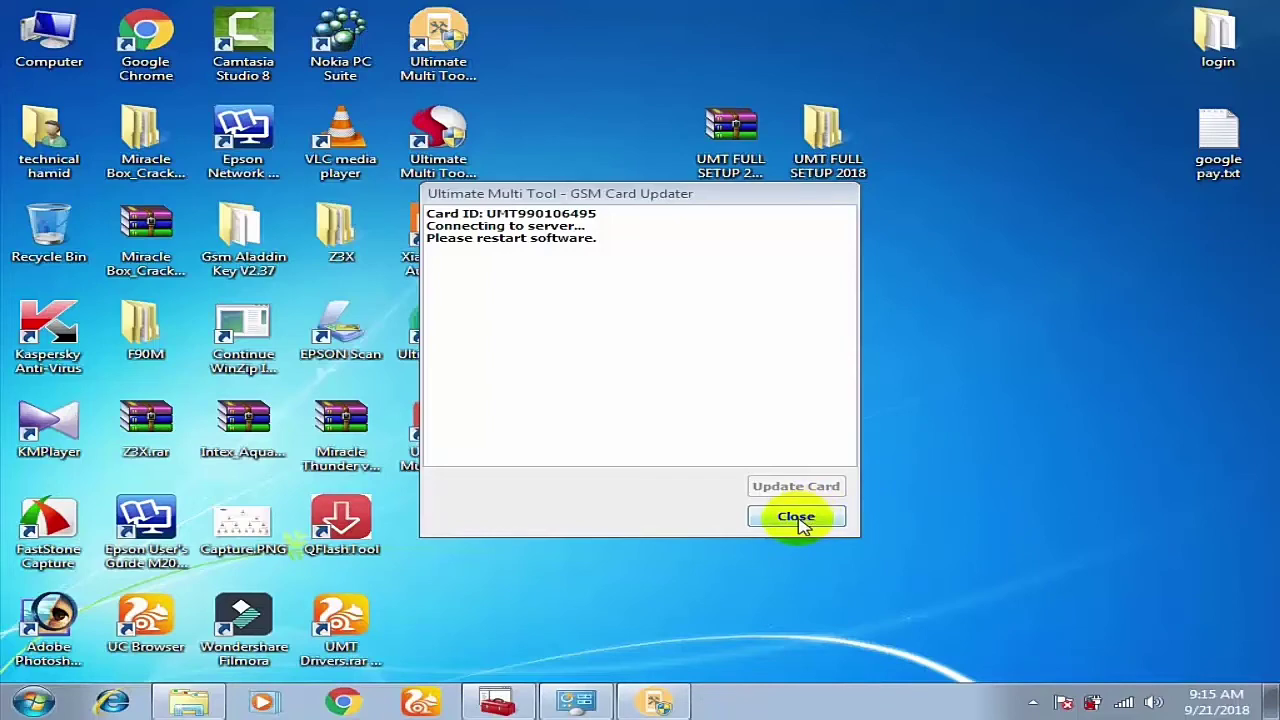
pyautogui.click(797, 518)
pyautogui.rightClick(433, 75)
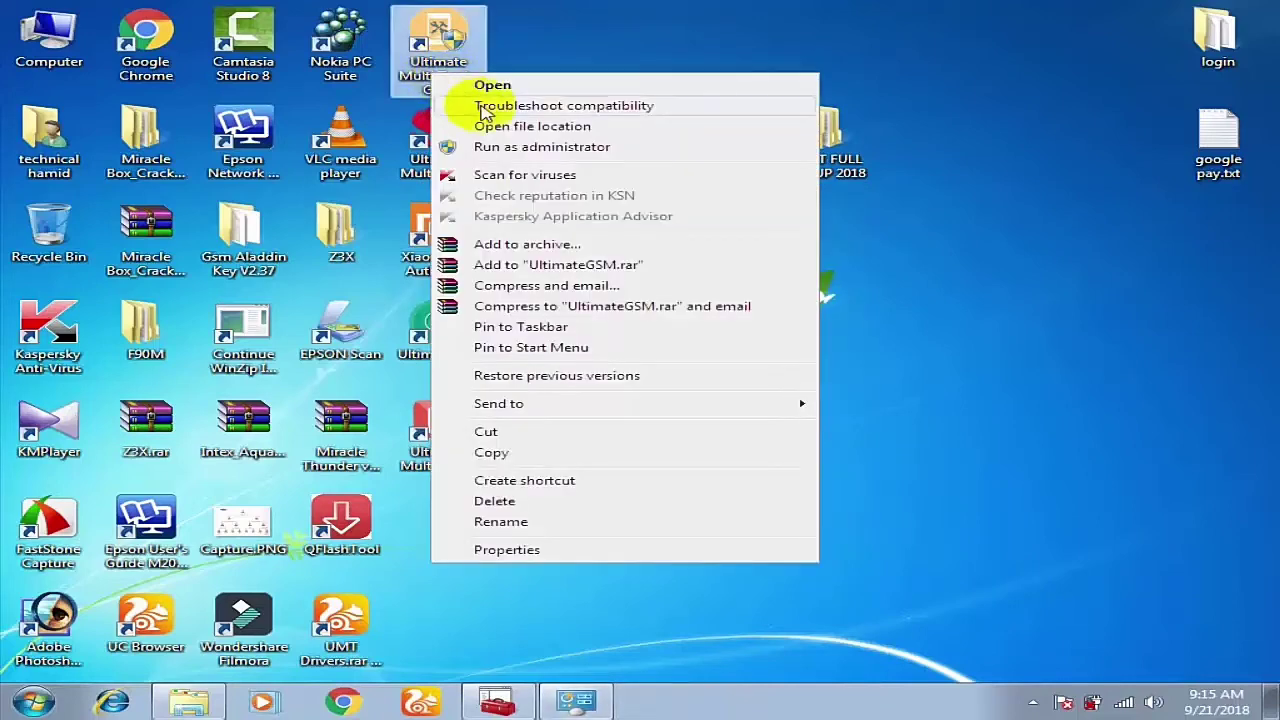
pyautogui.click(495, 86)
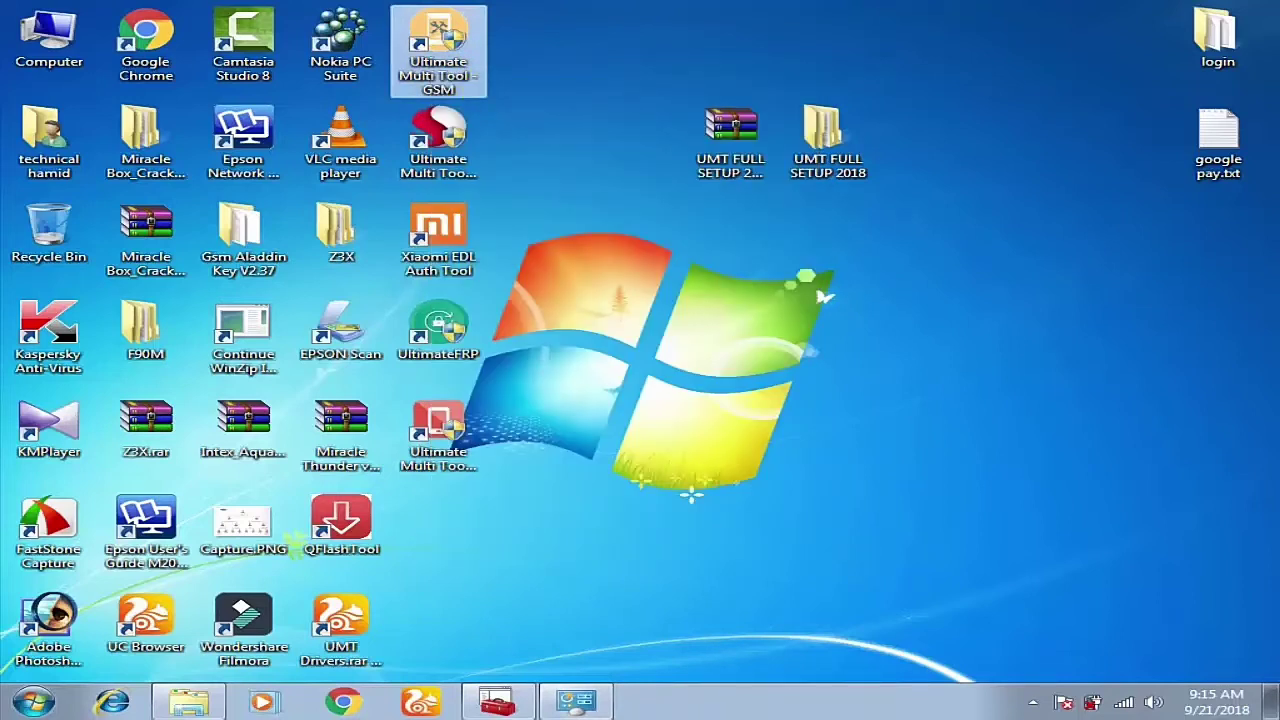
pyautogui.click(755, 395)
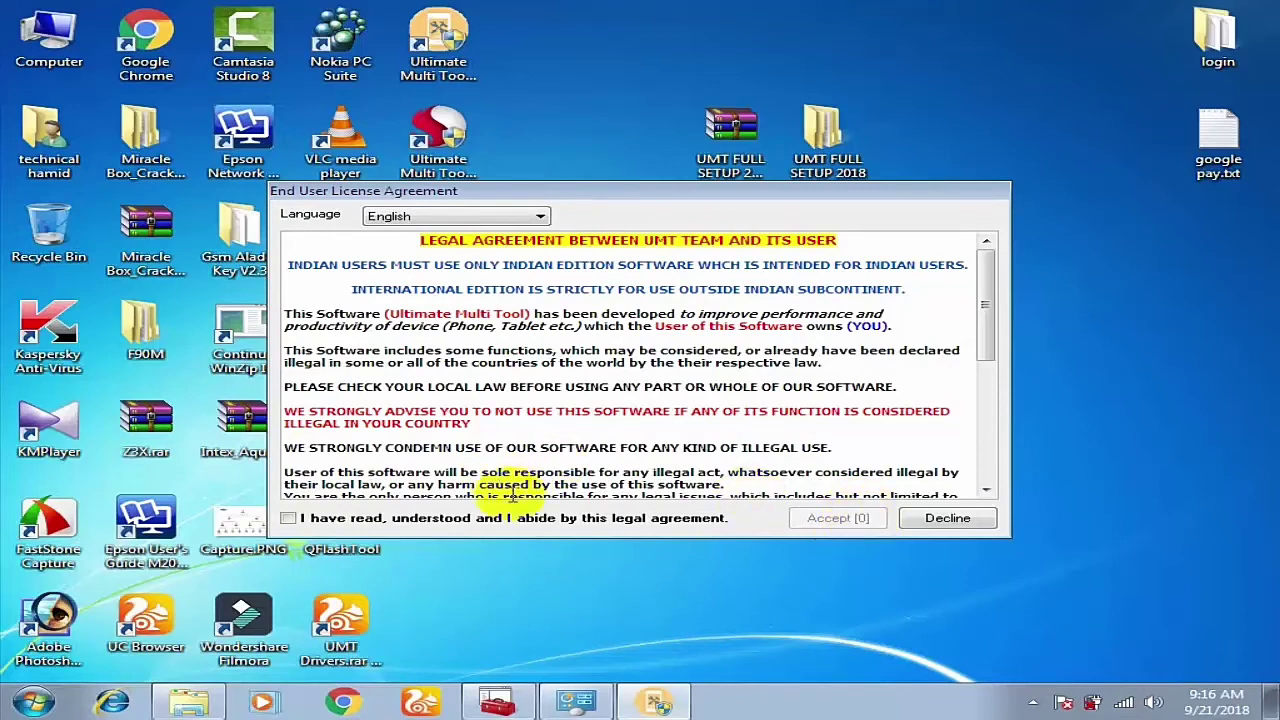
# Step: Agree to and accept the End User License Agreement, and move the Ultimate Multi Tool - GSM window slightly higher on the desktop
pyautogui.click(288, 518)
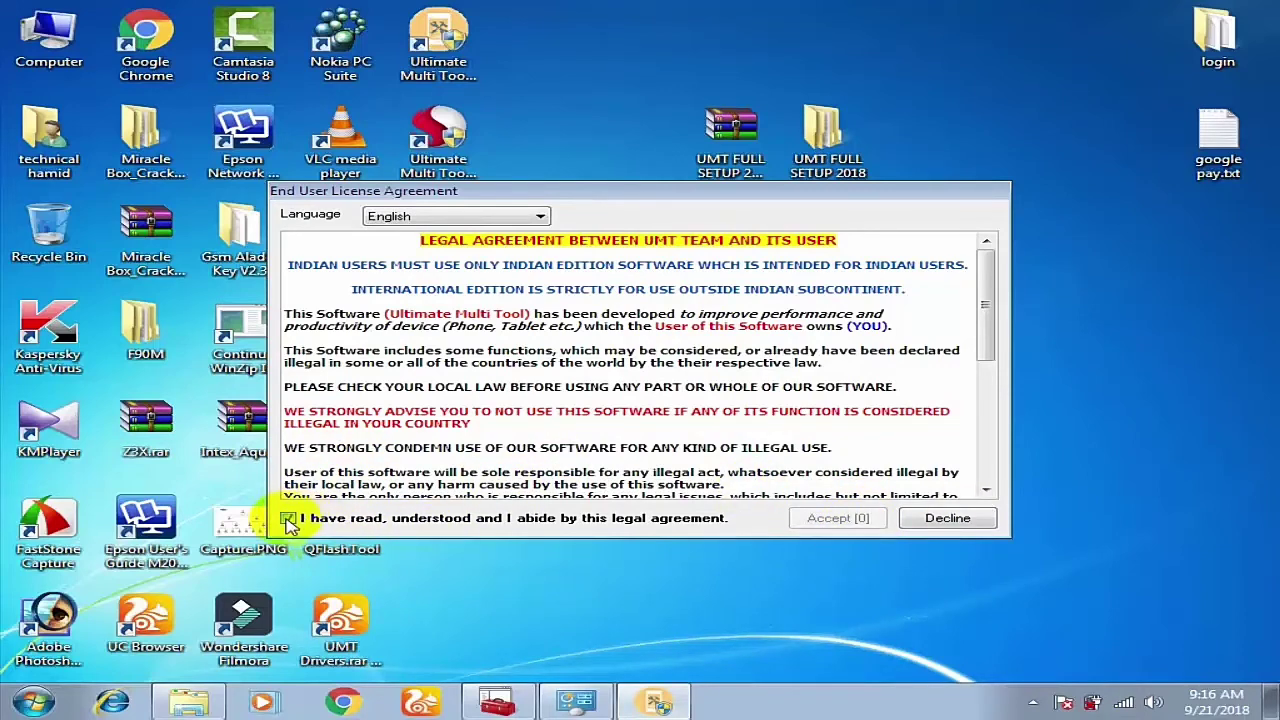
pyautogui.click(822, 520)
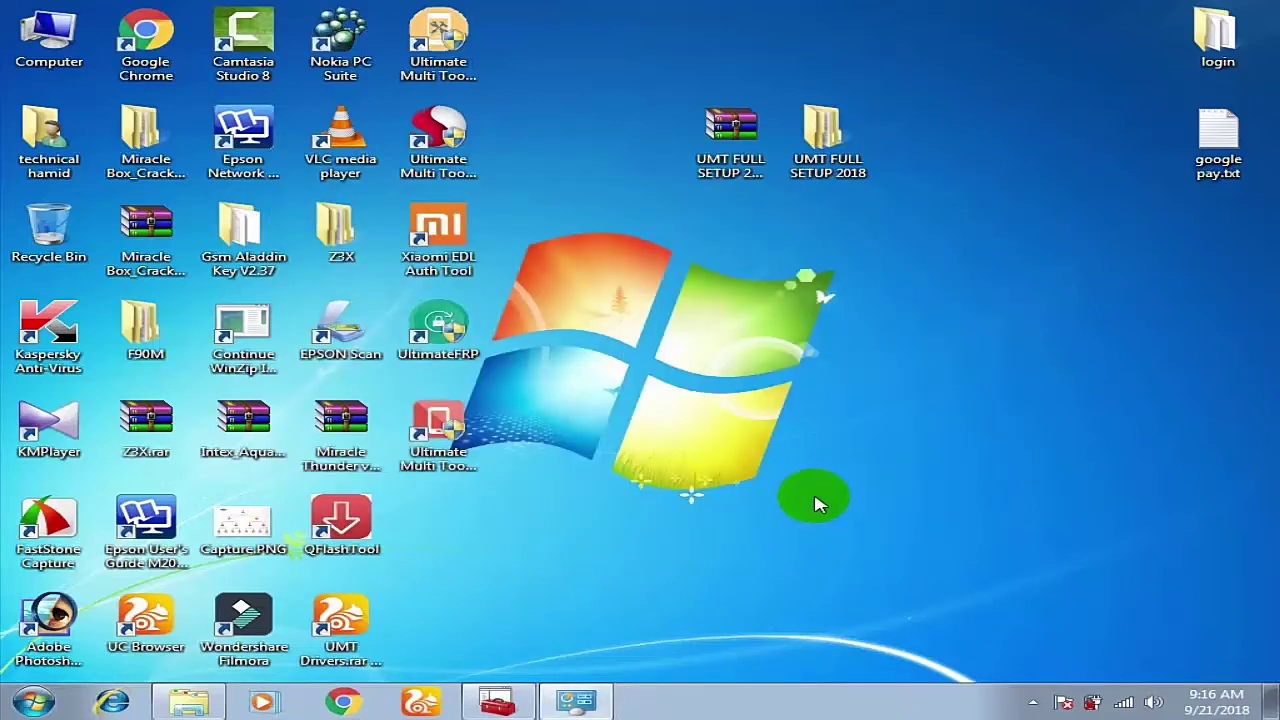
pyautogui.rightClick(708, 367)
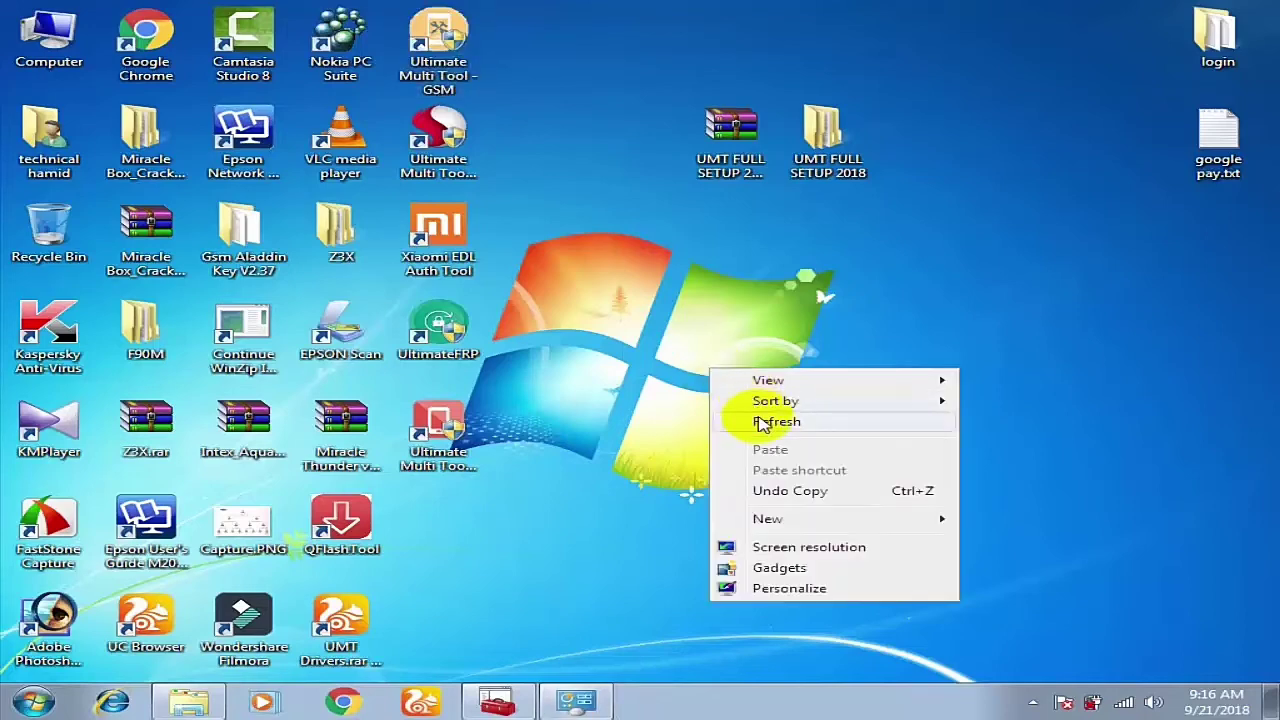
pyautogui.click(760, 425)
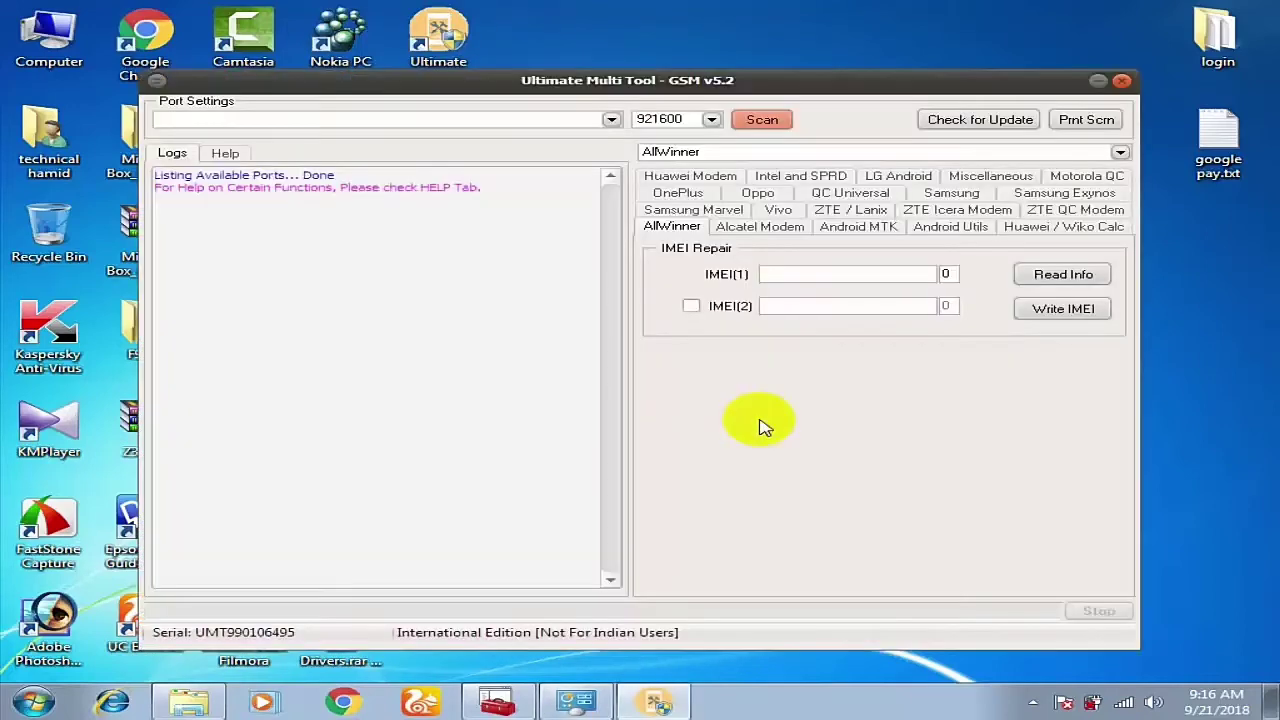
pyautogui.moveTo(795, 84); pyautogui.dragTo(817, 49)
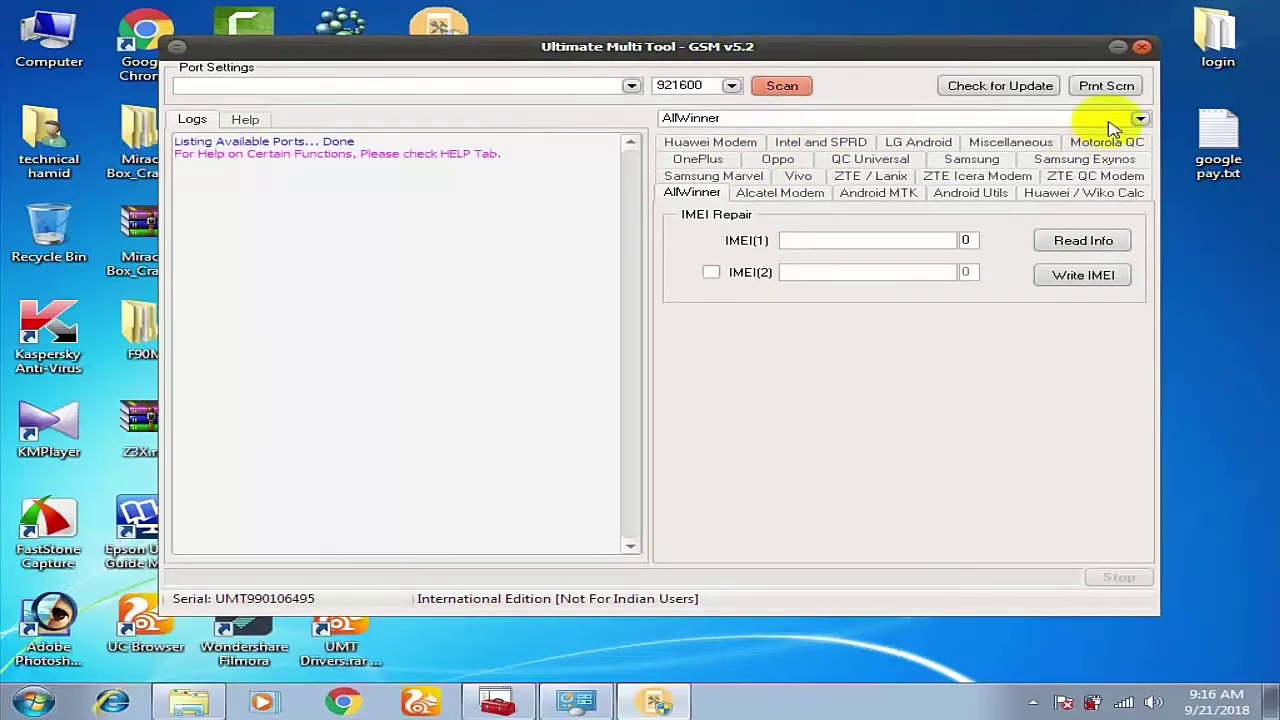
# Step: View the list of supported platforms in Ultimate Multi Tool - GSM, keeping AllWinner selected, and close the program
pyautogui.click(1138, 118)
pyautogui.click(966, 462)
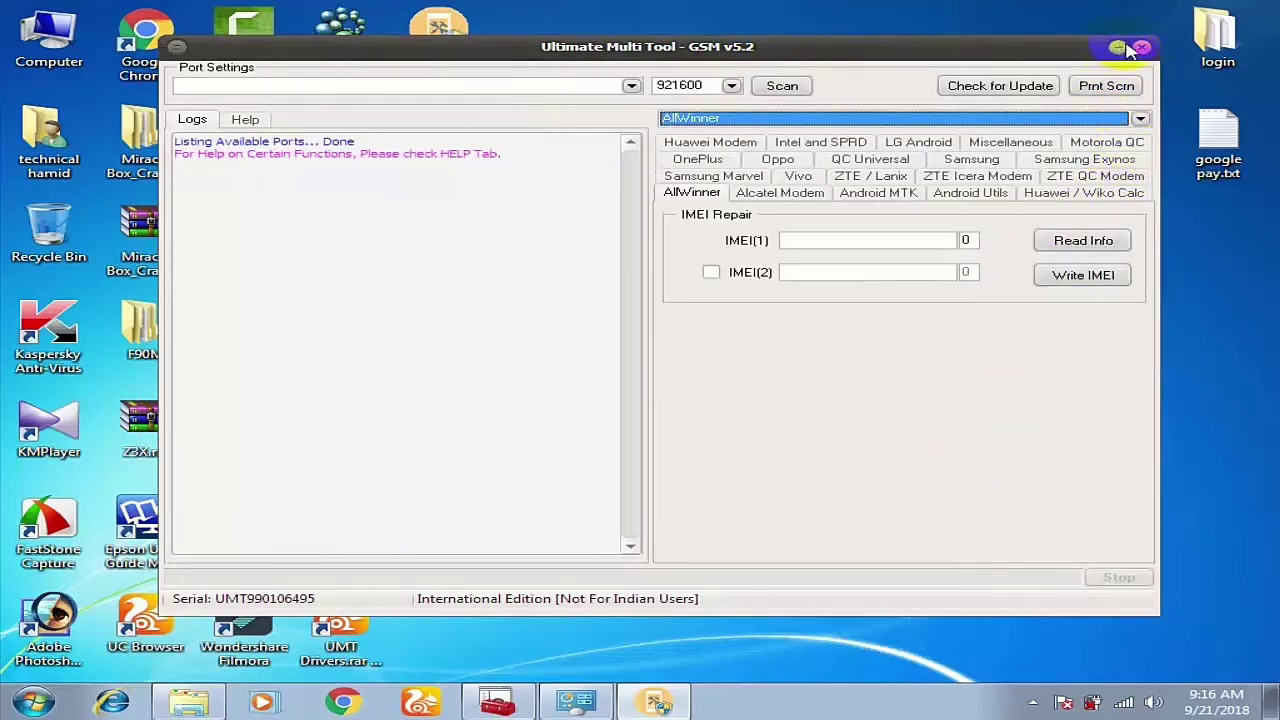
pyautogui.click(1142, 50)
pyautogui.click(1142, 50)
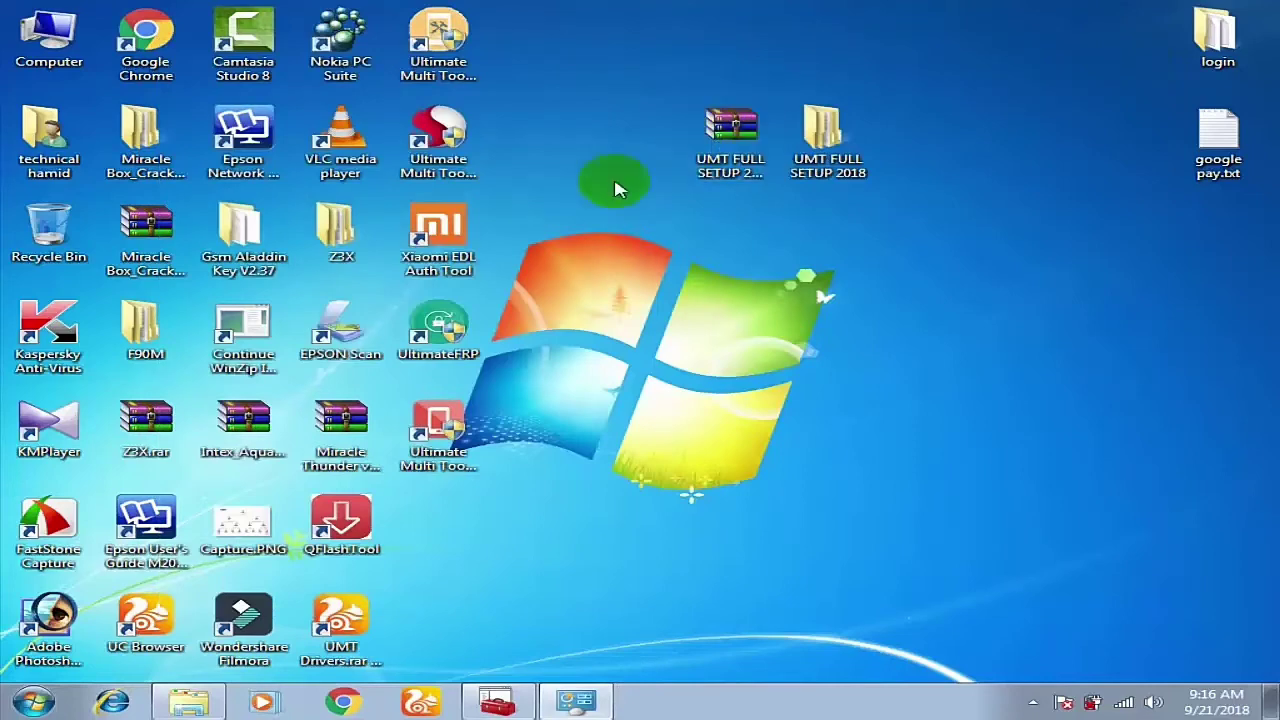
pyautogui.moveTo(566, 4); pyautogui.dragTo(445, 516)
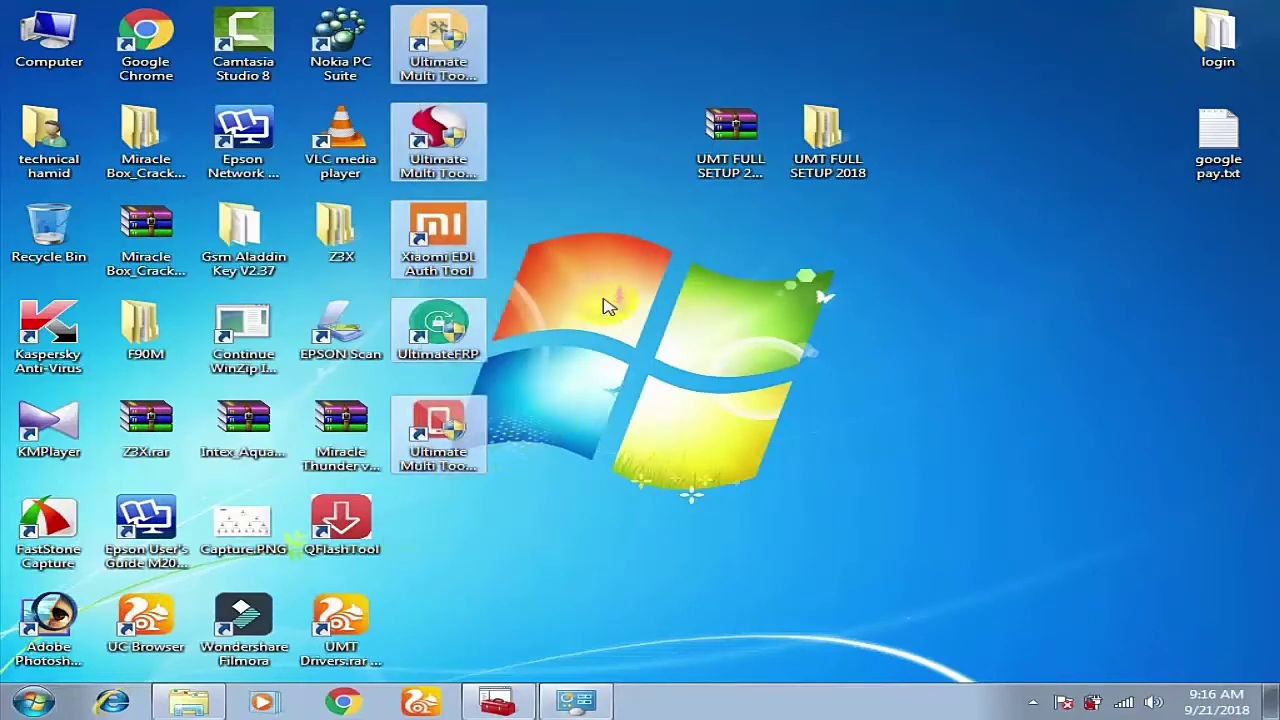
pyautogui.click(592, 134)
pyautogui.moveTo(574, 26); pyautogui.dragTo(425, 520)
pyautogui.click(618, 328)
# Step: Start Ultimate Multi Tool - QcFire from its desktop shortcut and allow it to run
pyautogui.rightClick(447, 138)
pyautogui.click(512, 158)
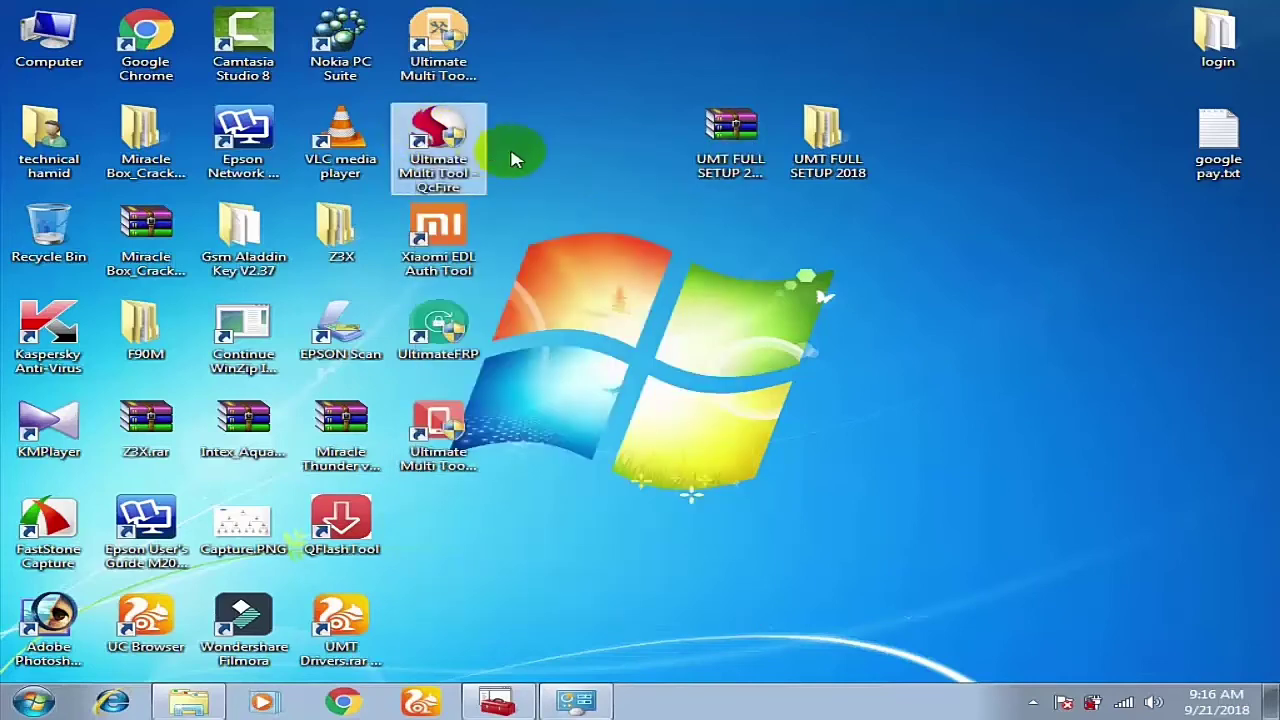
pyautogui.click(745, 392)
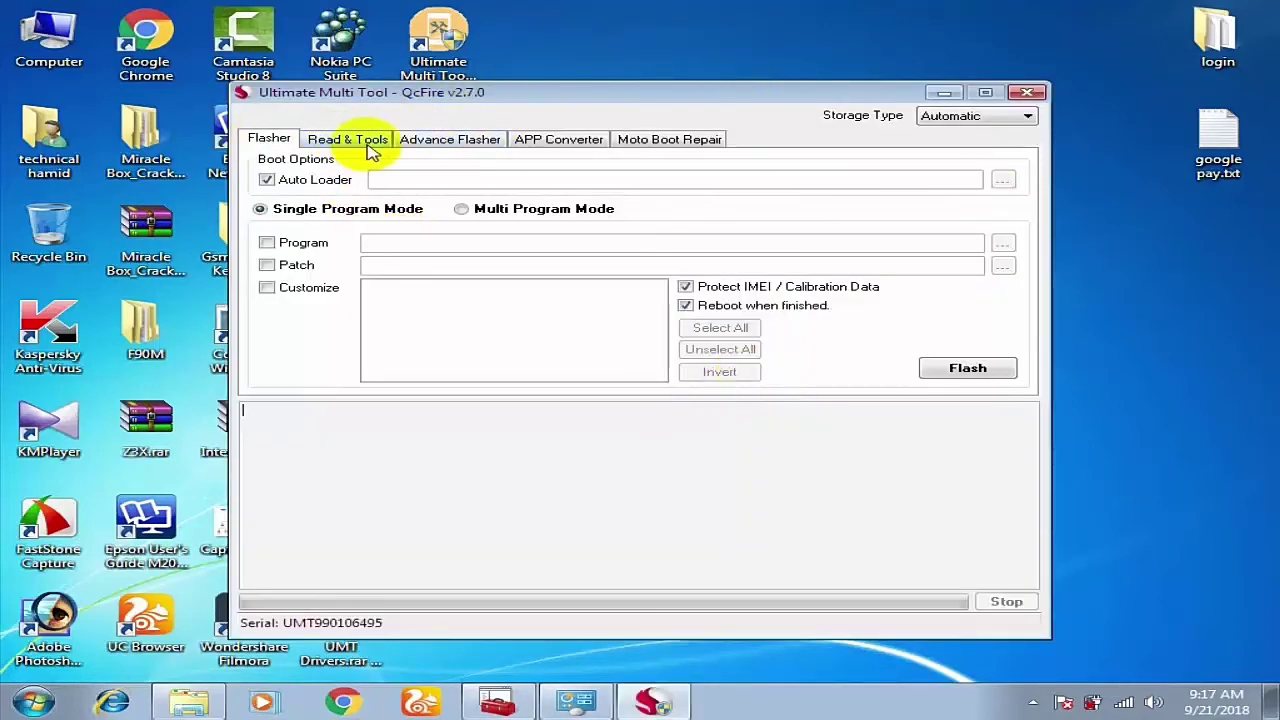
# Step: Look through QcFire's Read & Tools and Advance Flasher functions, and close the program
pyautogui.click(378, 141)
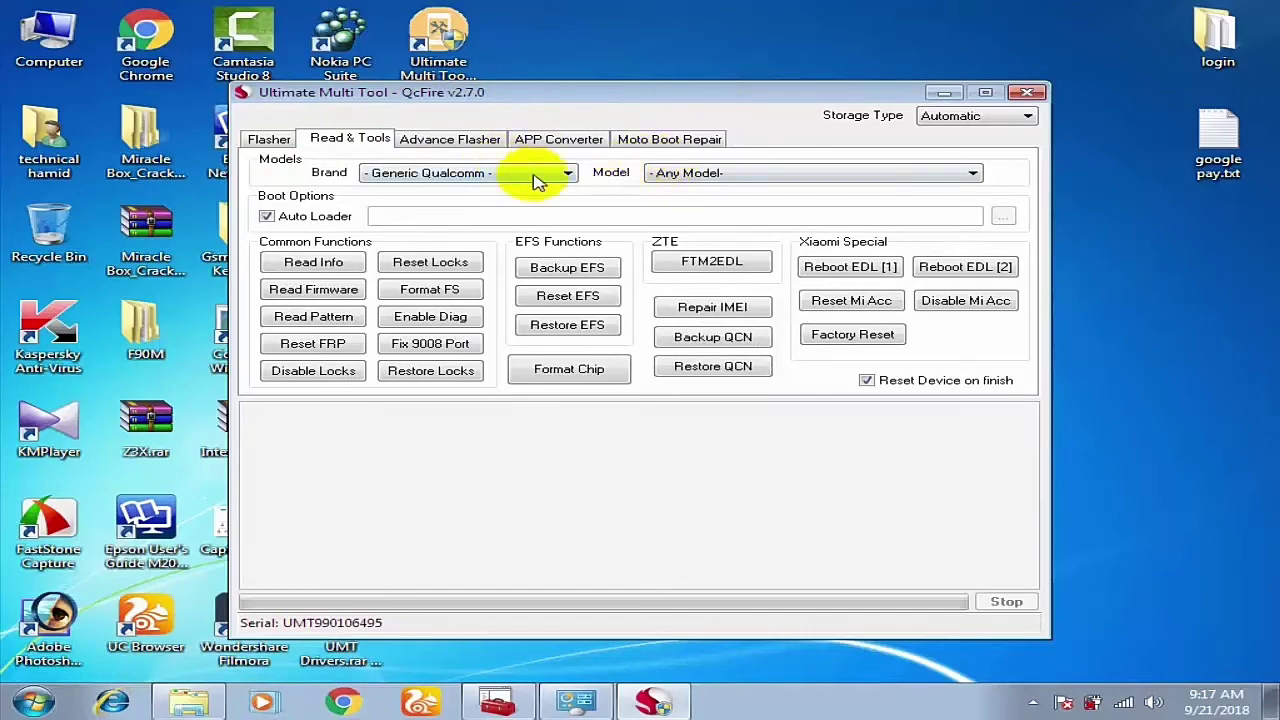
pyautogui.click(435, 142)
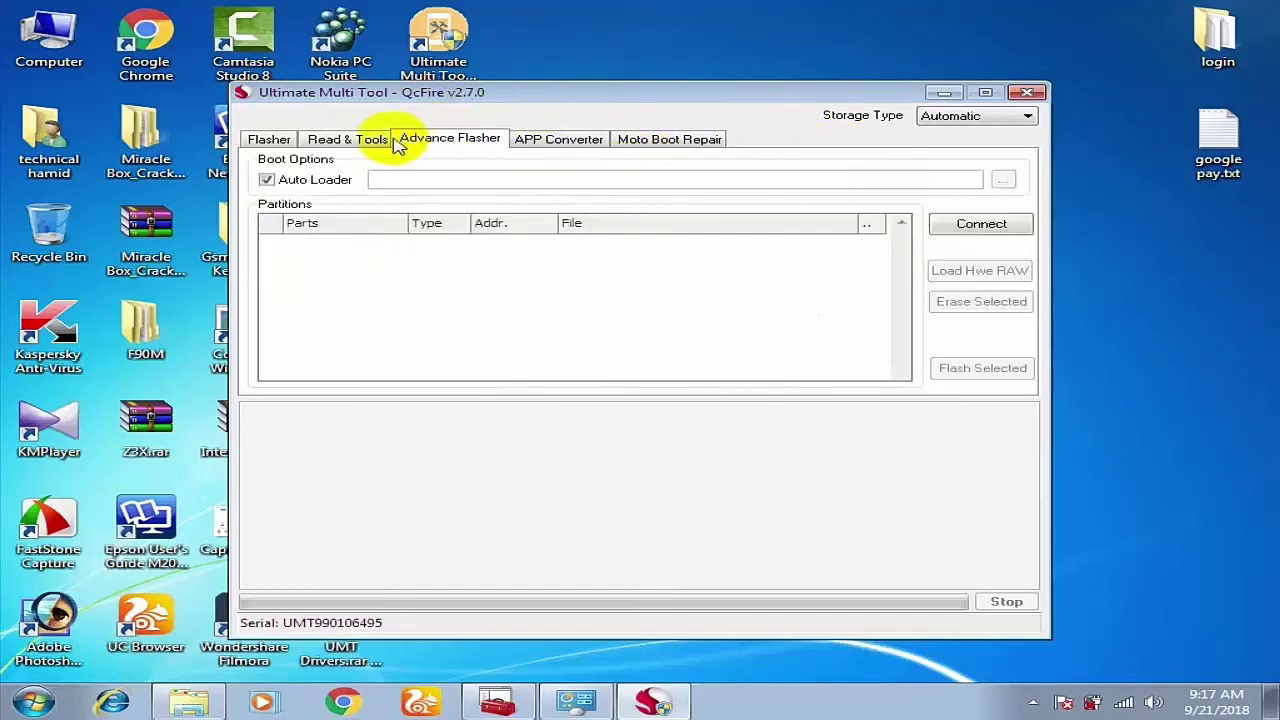
pyautogui.click(366, 140)
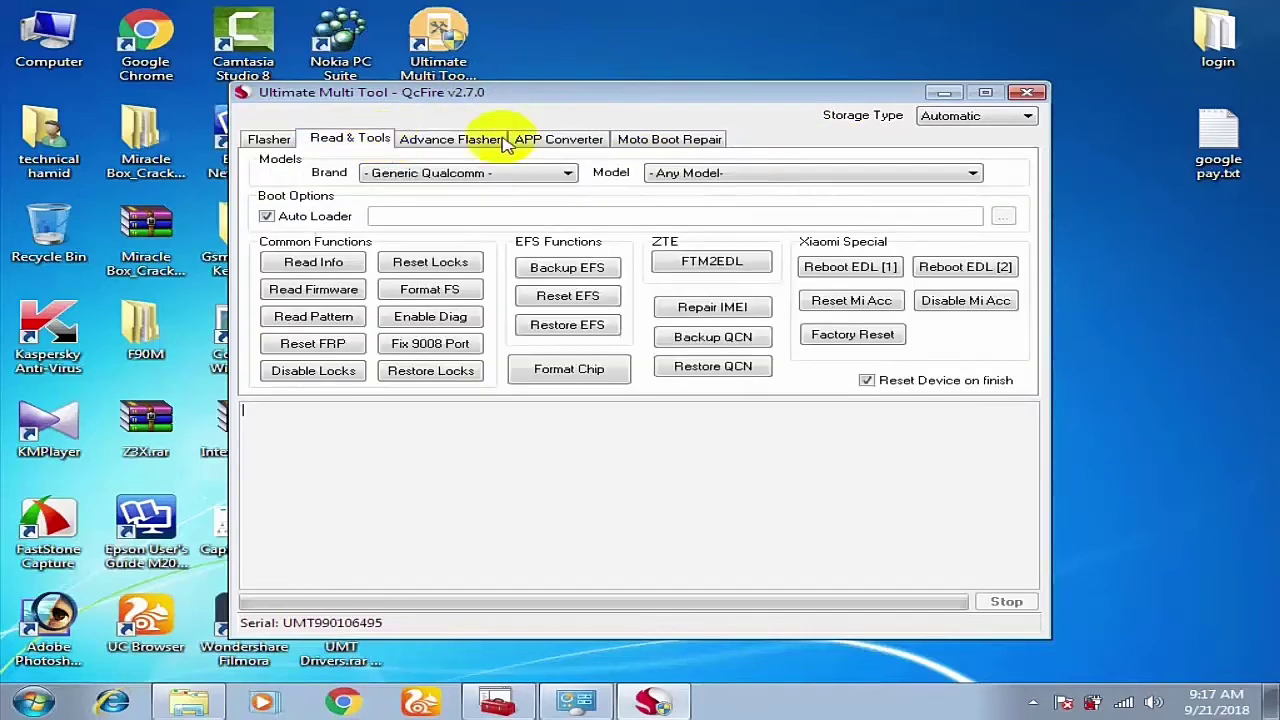
pyautogui.click(1022, 93)
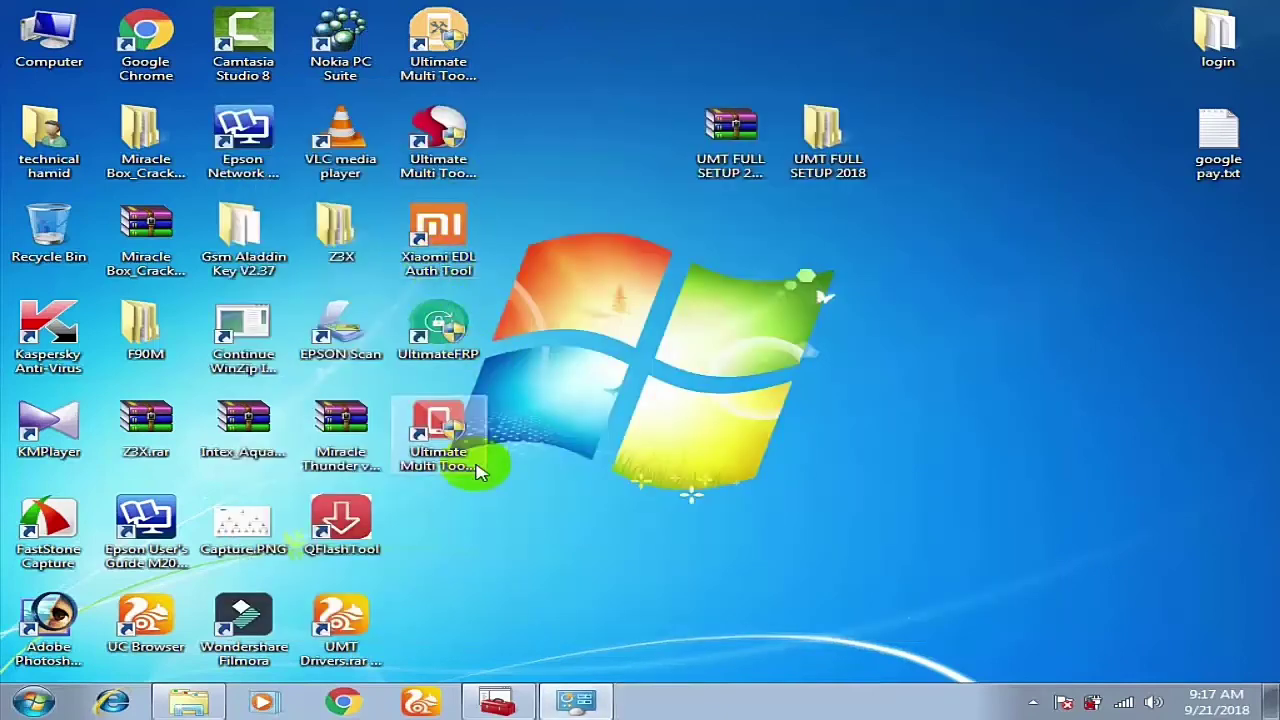
# Step: Start Ultimate Multi Tool - MTK, view its Flasher and Tools / FRP pages, and close it
pyautogui.click(435, 432)
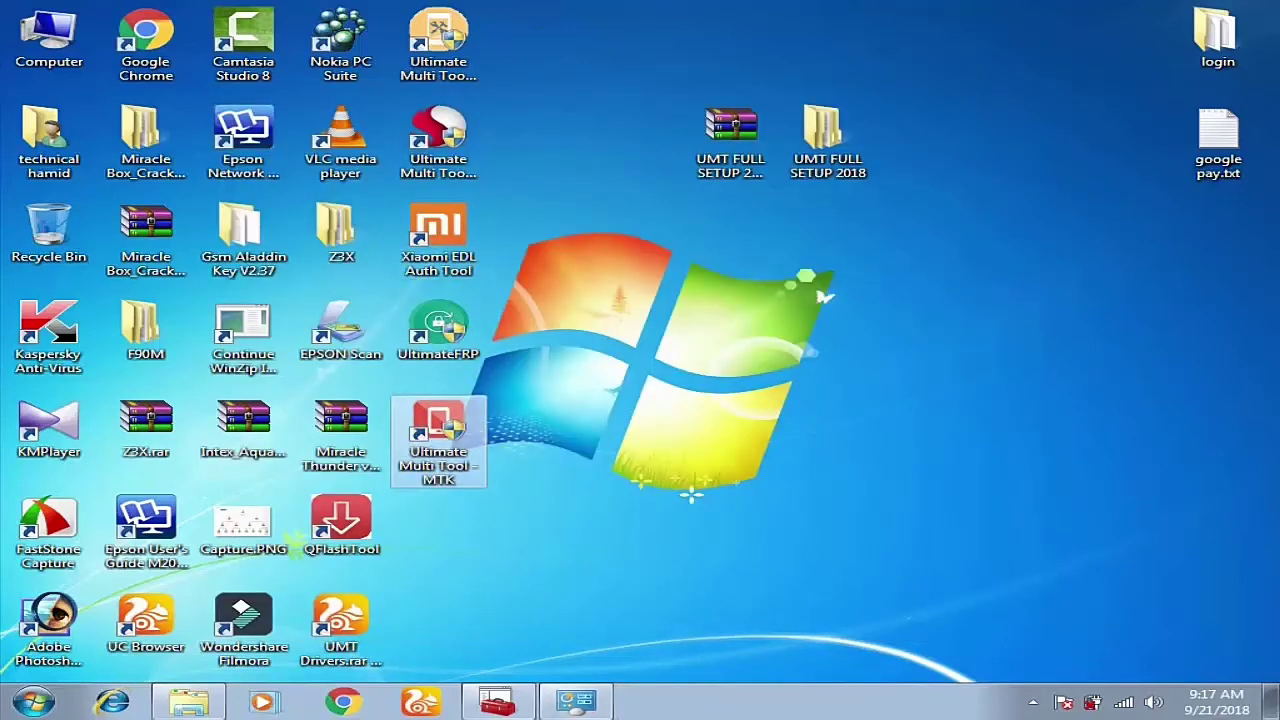
pyautogui.click(737, 393)
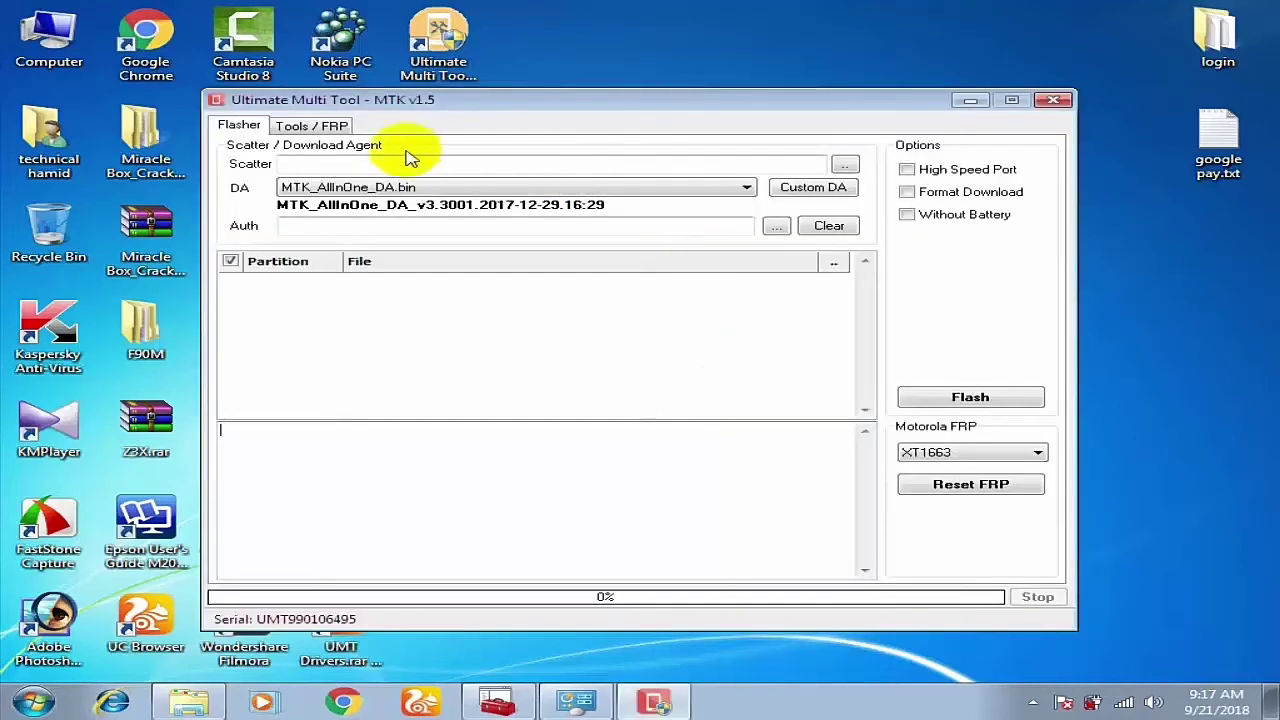
pyautogui.click(318, 126)
pyautogui.click(235, 126)
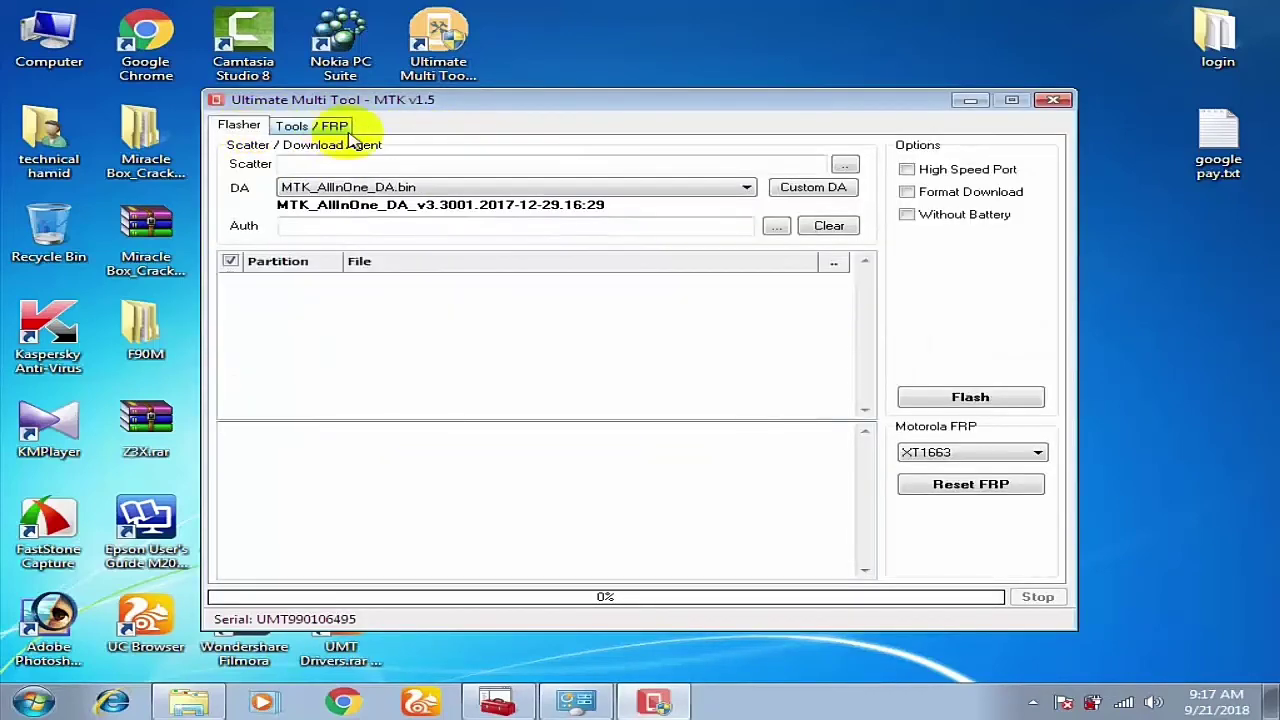
pyautogui.click(318, 126)
pyautogui.click(1053, 100)
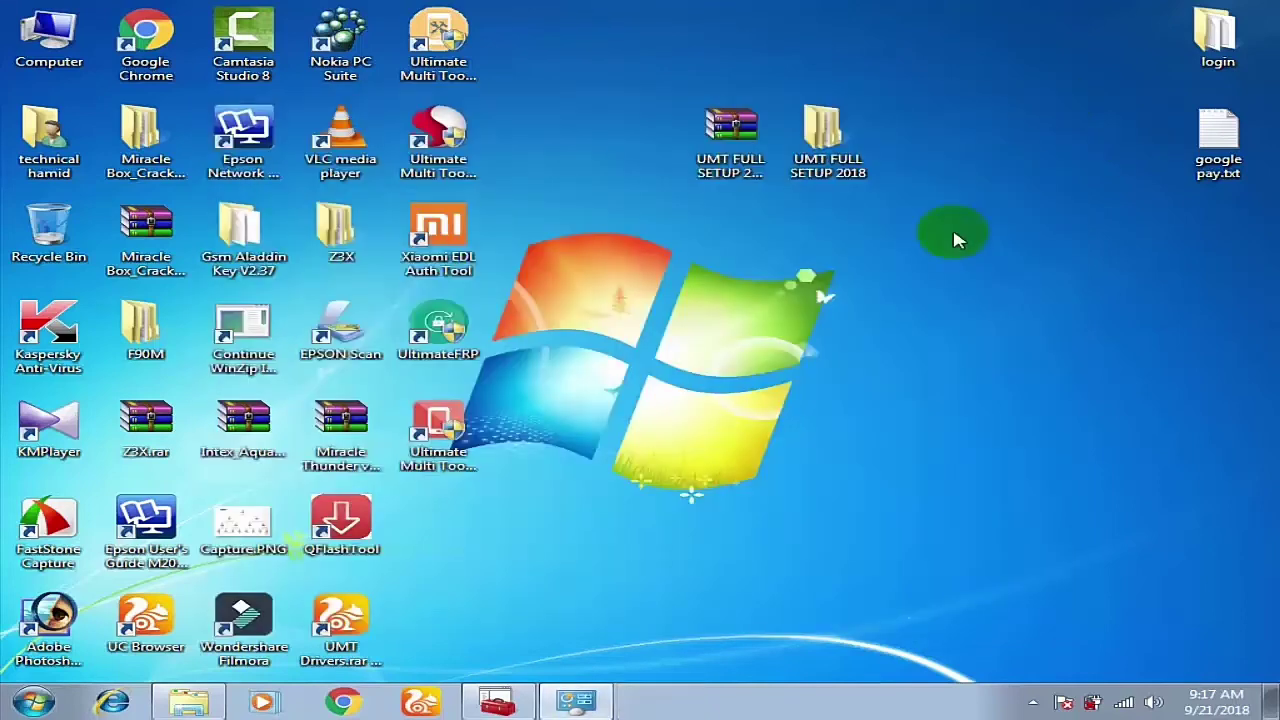
pyautogui.rightClick(793, 207)
pyautogui.click(866, 258)
pyautogui.rightClick(833, 241)
pyautogui.click(886, 295)
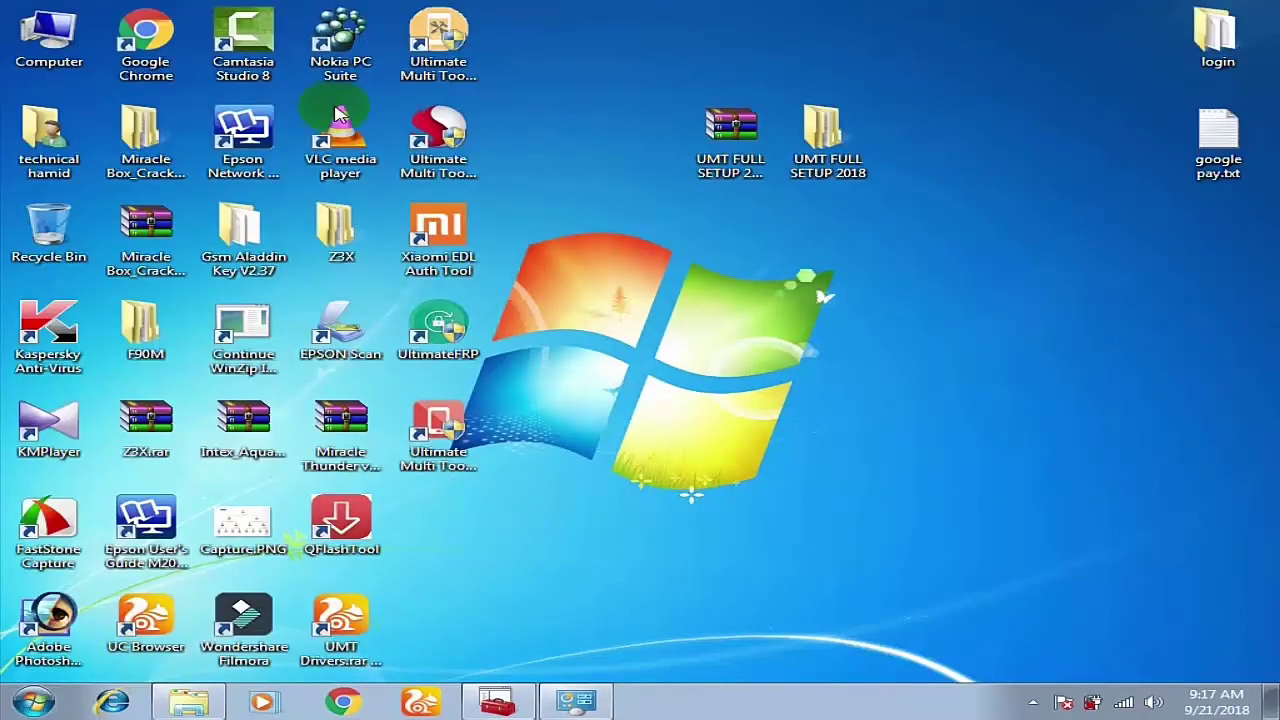
pyautogui.moveTo(624, 14); pyautogui.dragTo(590, 217)
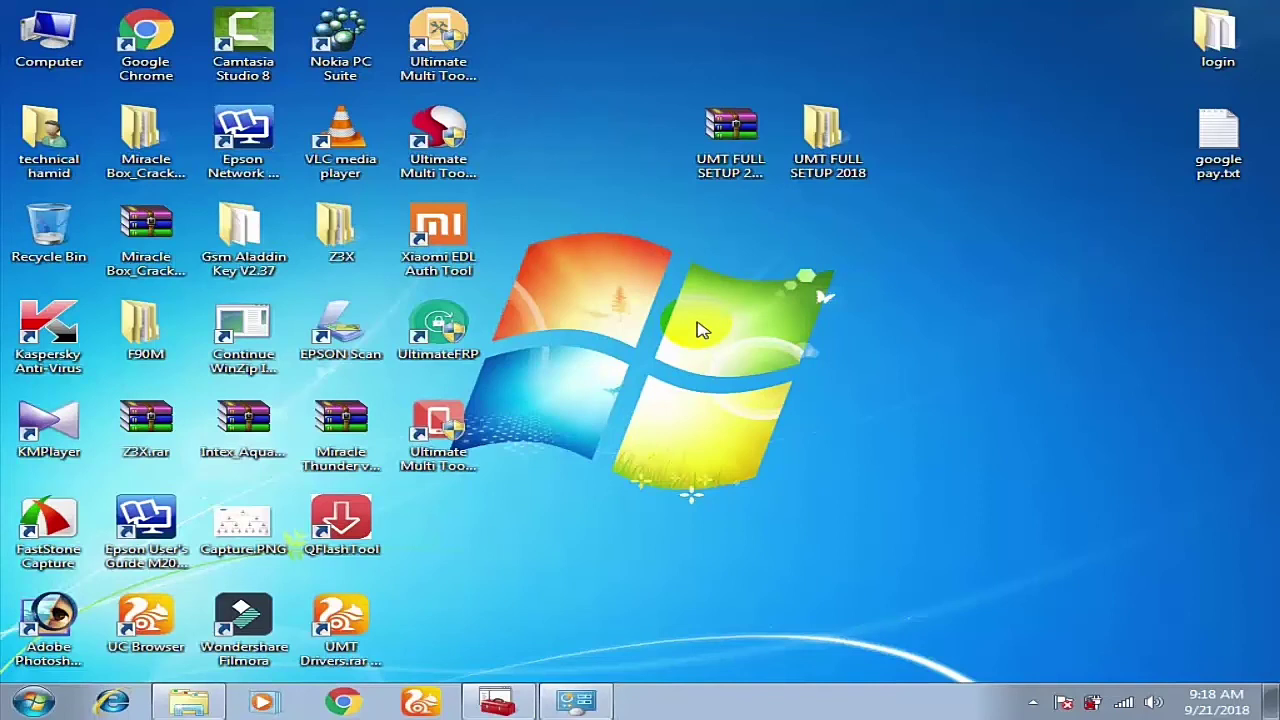
# Step: Move the UMT FULL SETUP 2018.rar archive on the desktop one icon slot away from the UMT FULL SETUP 2018 folder
pyautogui.click(725, 150)
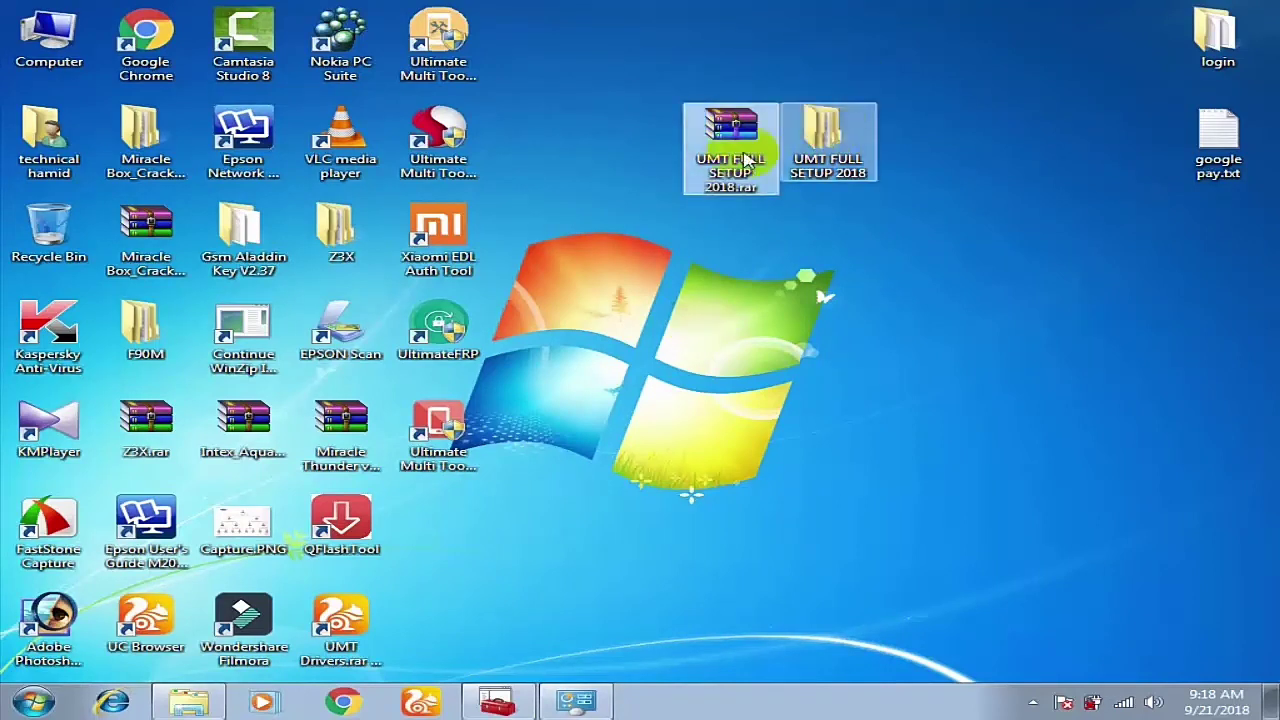
pyautogui.moveTo(716, 162); pyautogui.dragTo(629, 128)
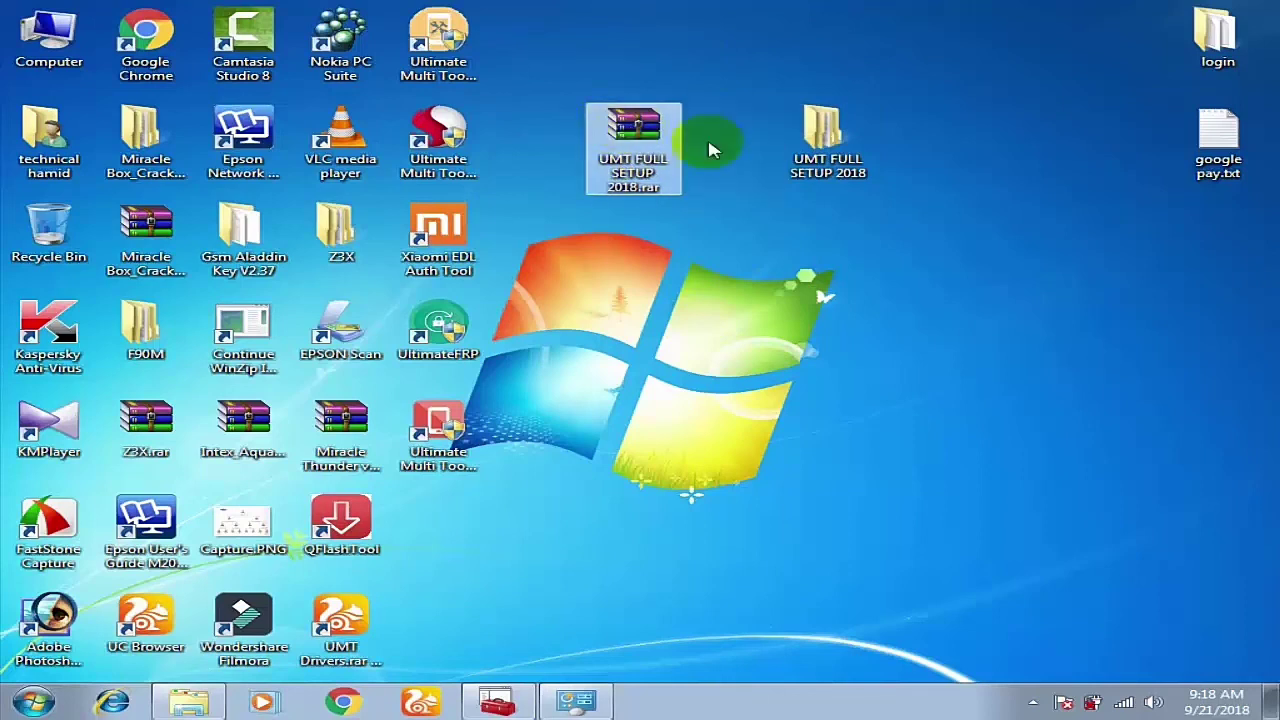
pyautogui.click(726, 194)
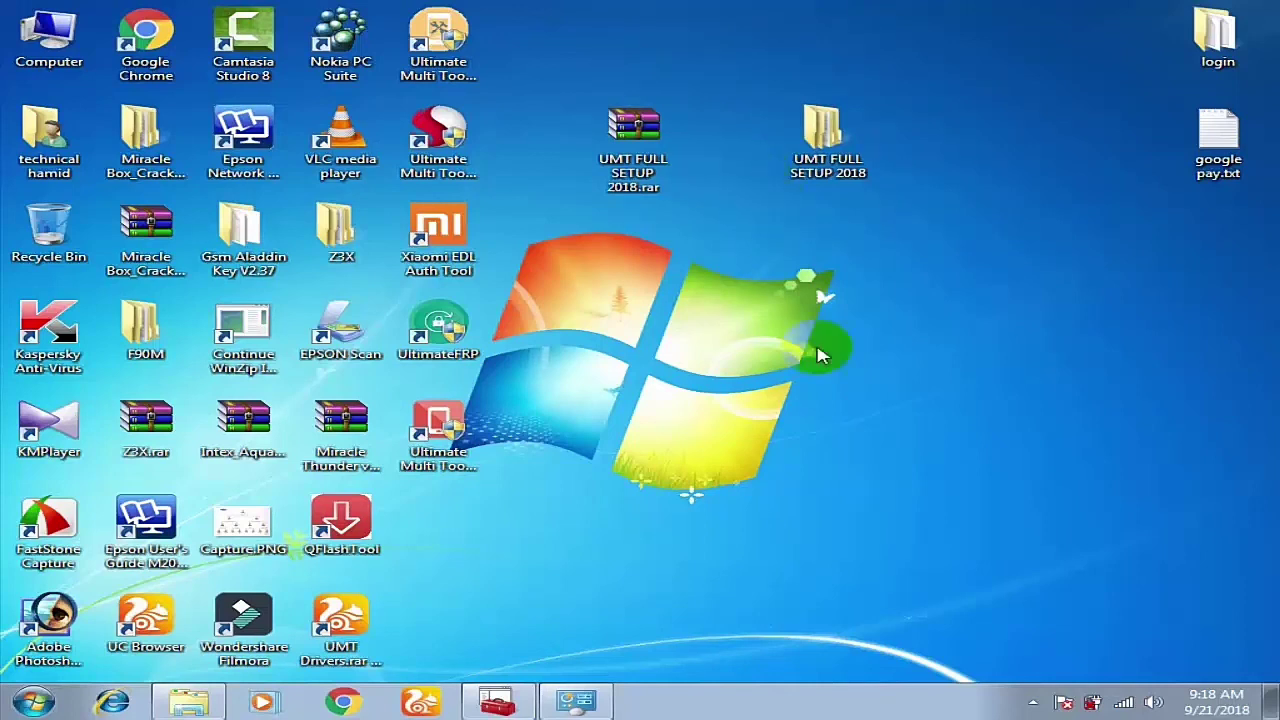
pyautogui.click(1033, 703)
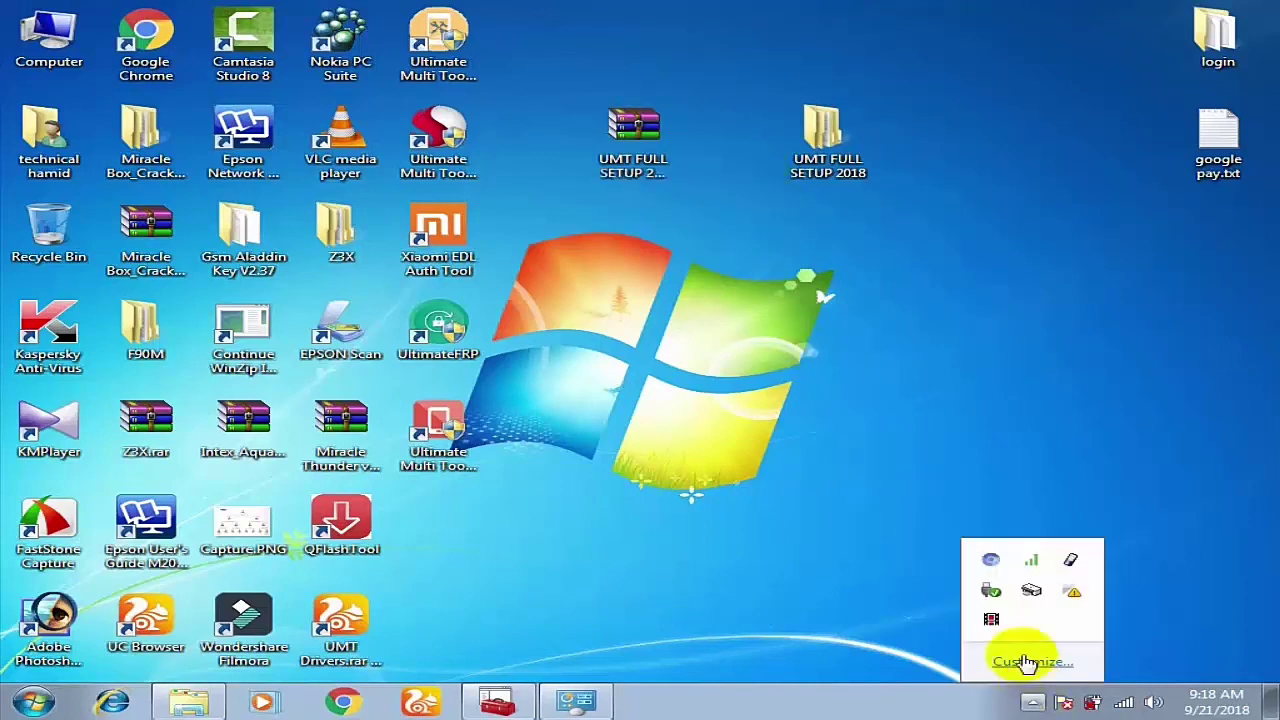